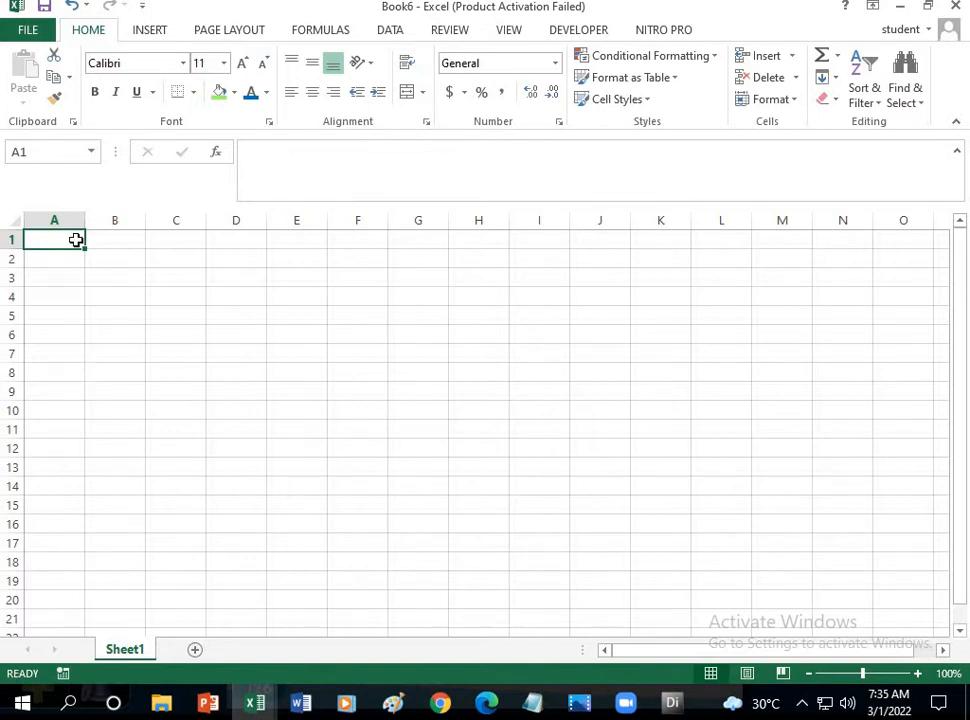
Step: Enter the title "basic calculations" in cell A1
{"action": "type", "text": "basic c"}
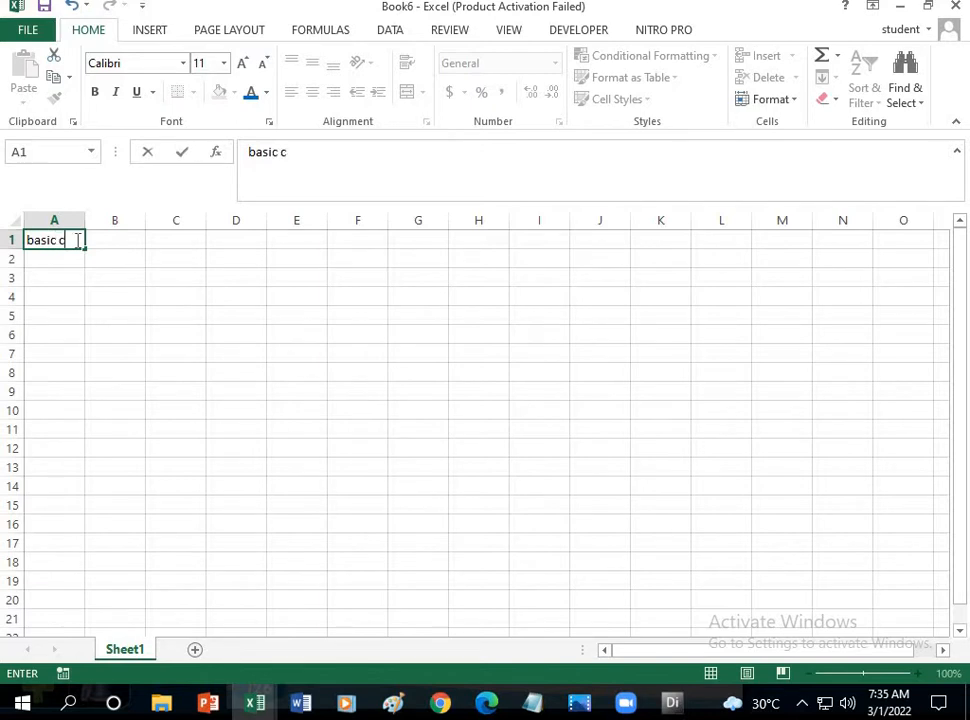
{"action": "type", "text": "alculat"}
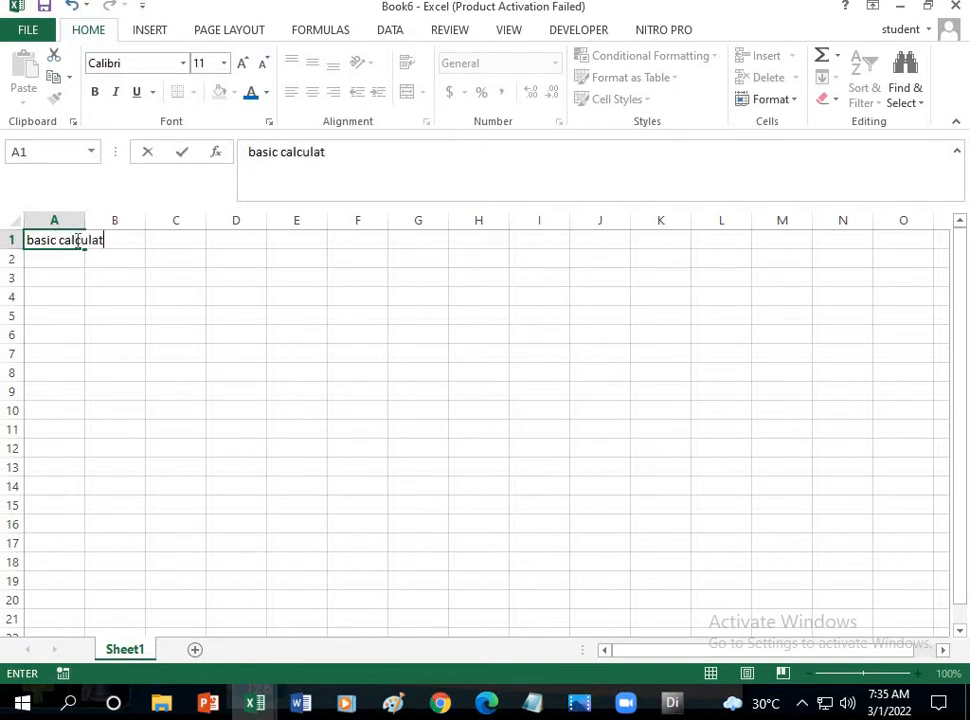
{"action": "type", "text": "ions"}
Step: Enter the addition symbol + as plain text in cell A2, without any cell reference
{"action": "left_click", "coordinate": [68, 261]}
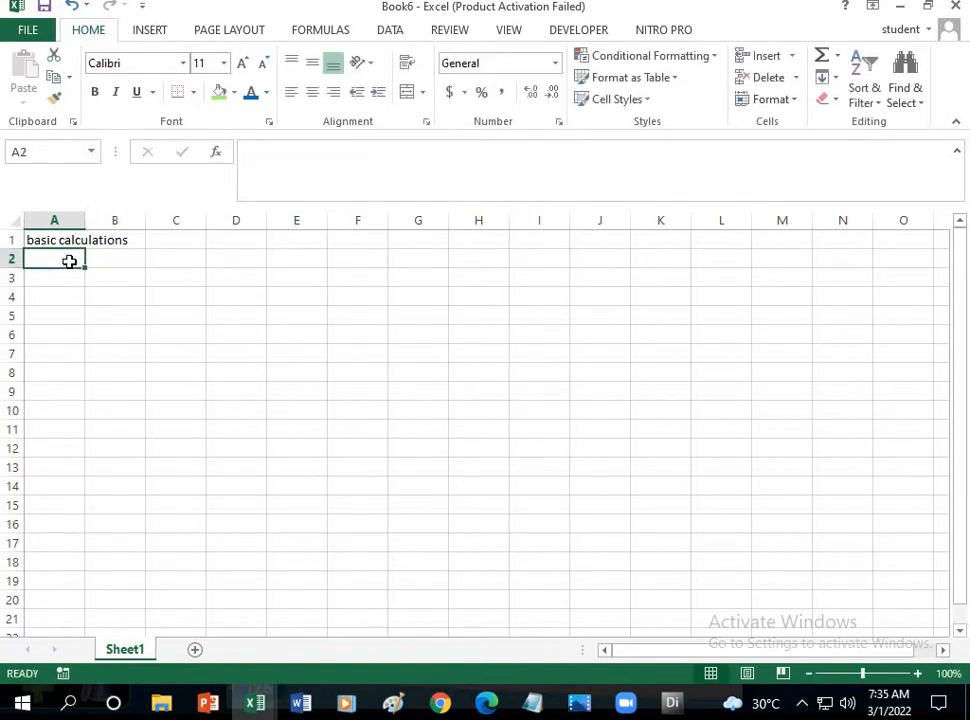
{"action": "type", "text": "+"}
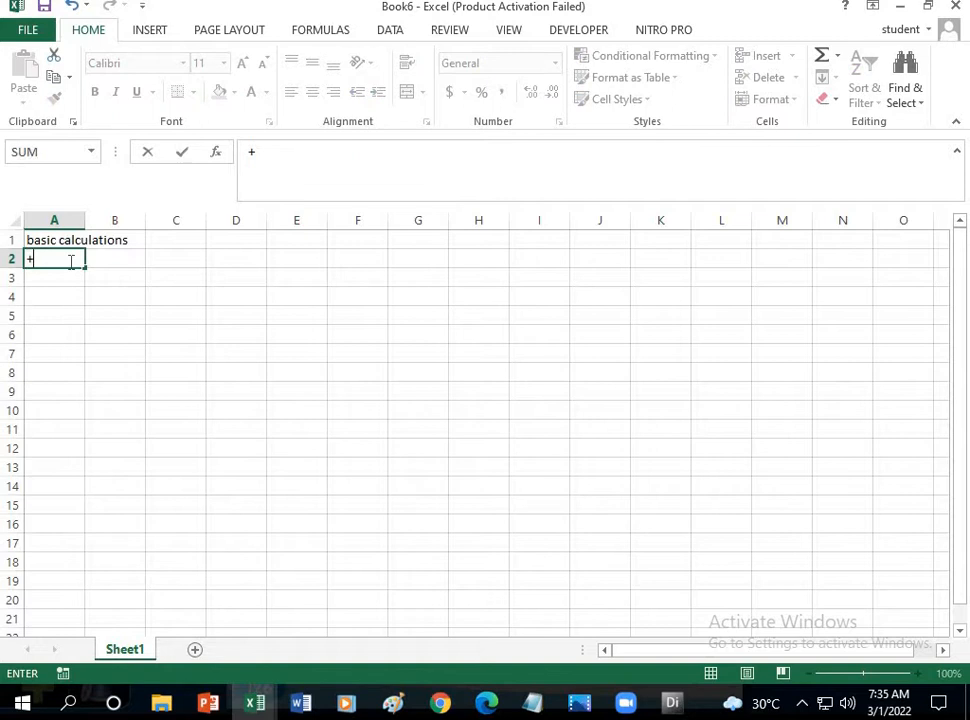
{"action": "left_click", "coordinate": [123, 262]}
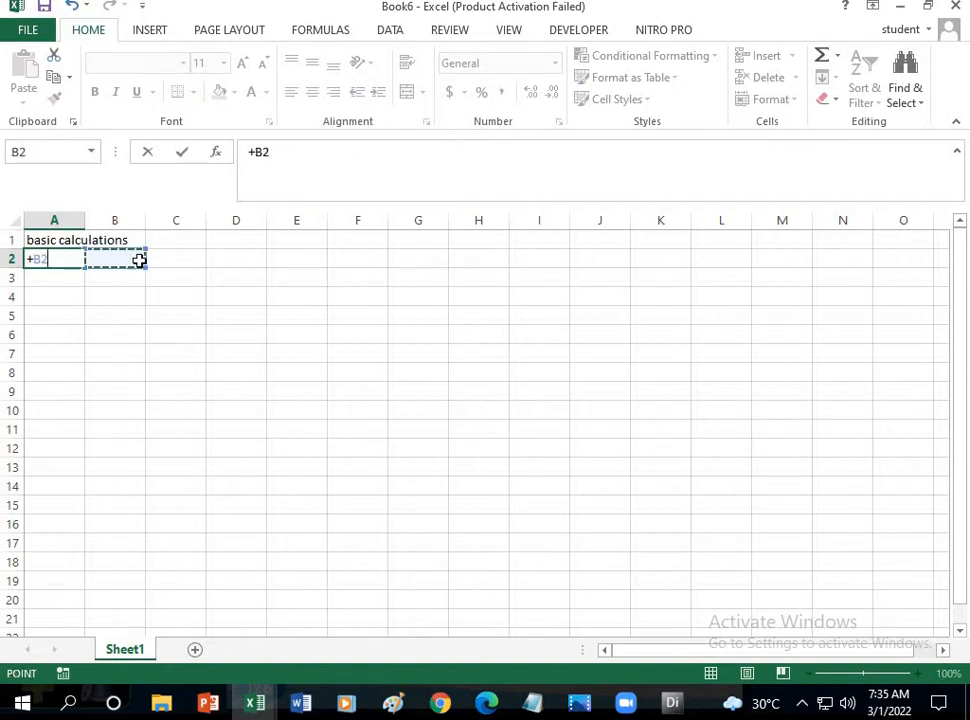
{"action": "left_click", "coordinate": [57, 260]}
{"action": "key", "text": "BackSpace"}
{"action": "key", "text": "BackSpace"}
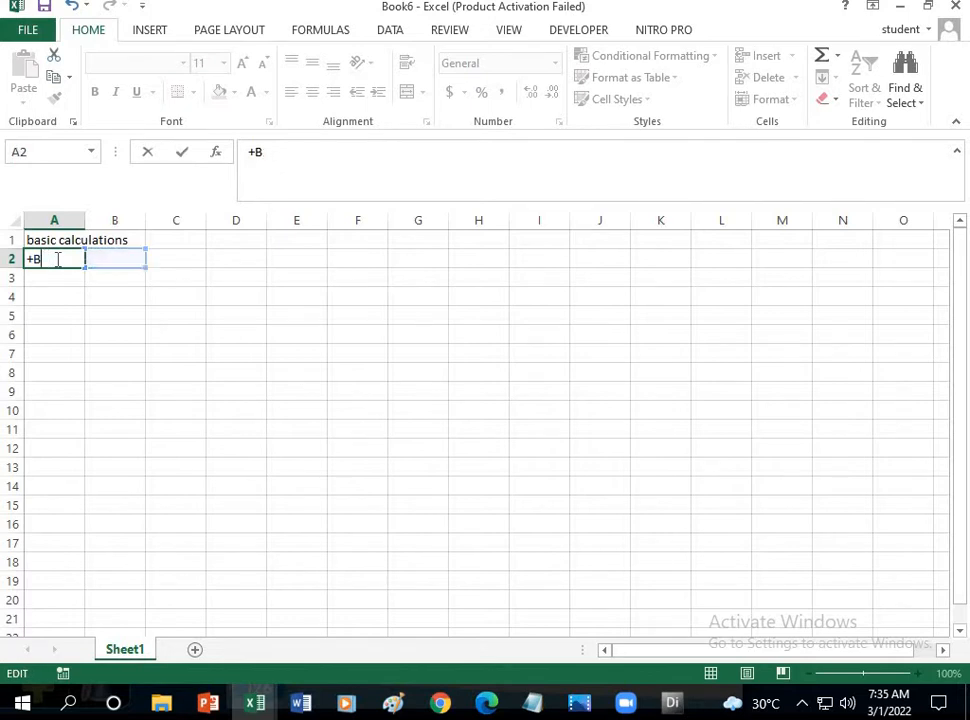
{"action": "key", "text": "Return"}
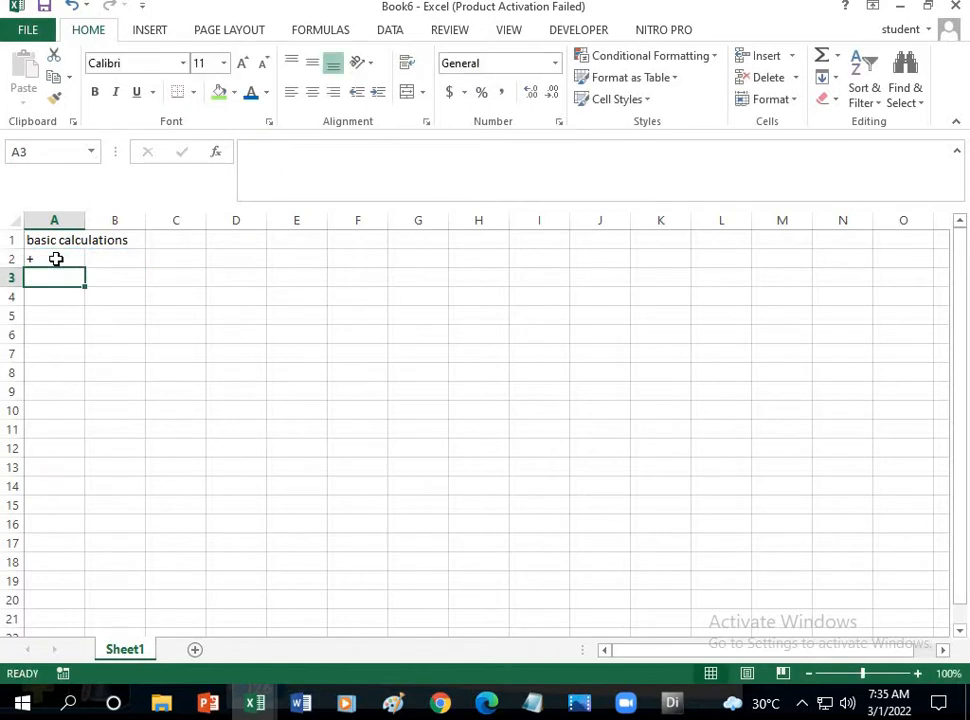
Step: Enter the operator symbols -, * and / in cells A3, A4 and A5
{"action": "type", "text": "-"}
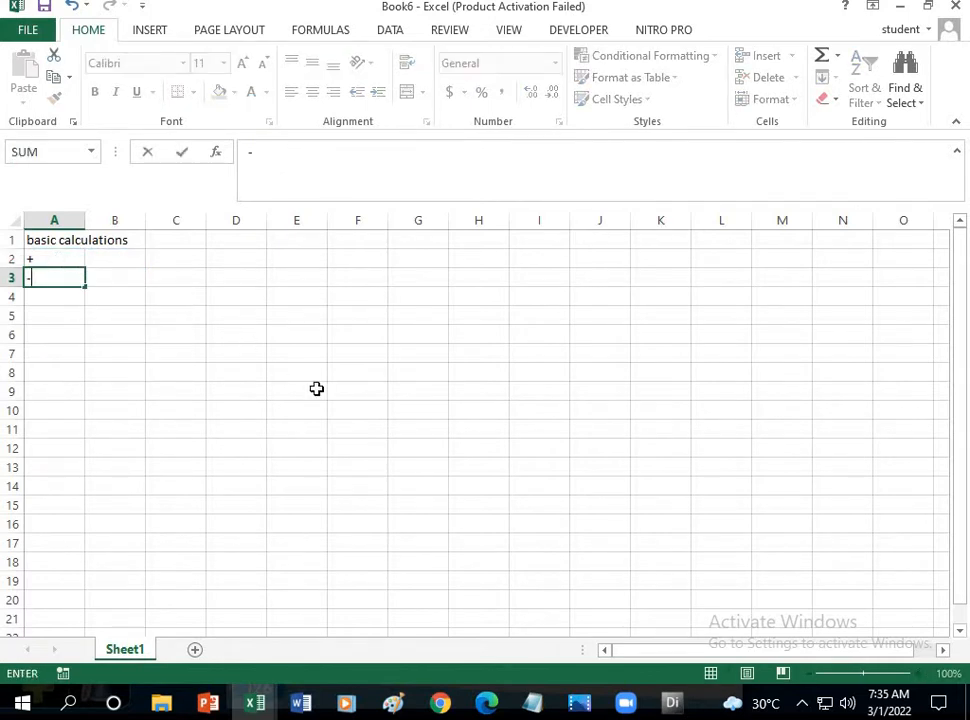
{"action": "key", "text": "Return"}
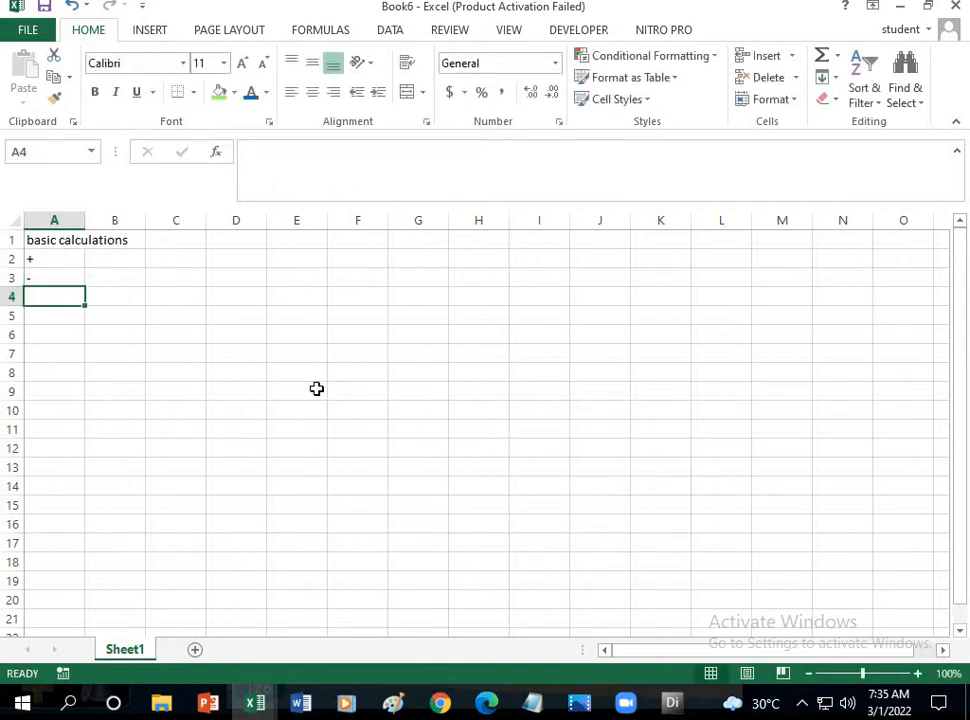
{"action": "type", "text": "*"}
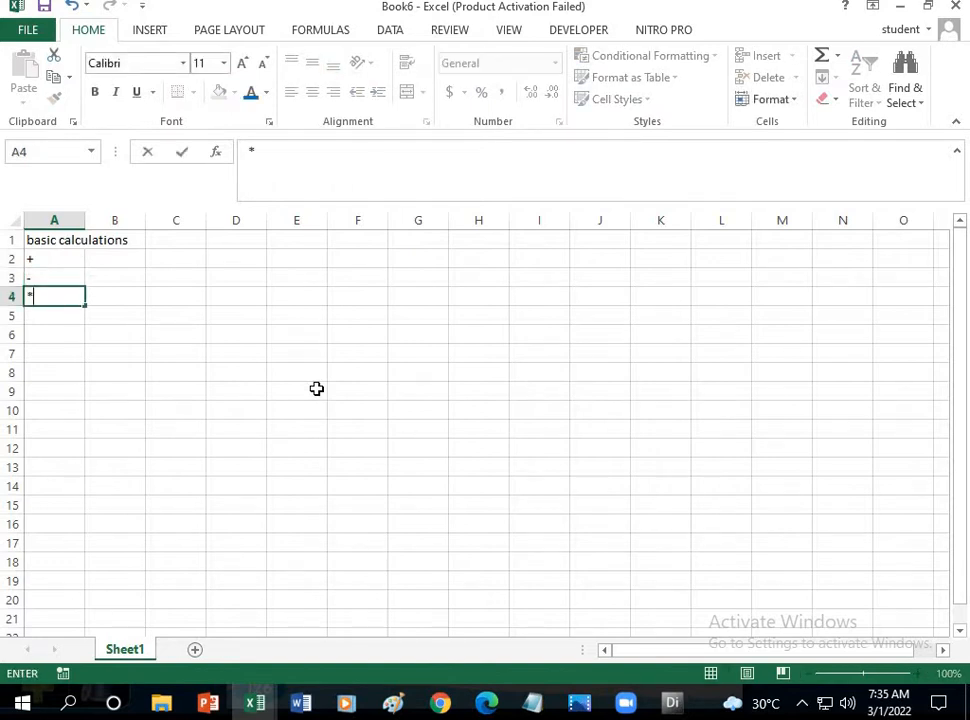
{"action": "key", "text": "Return"}
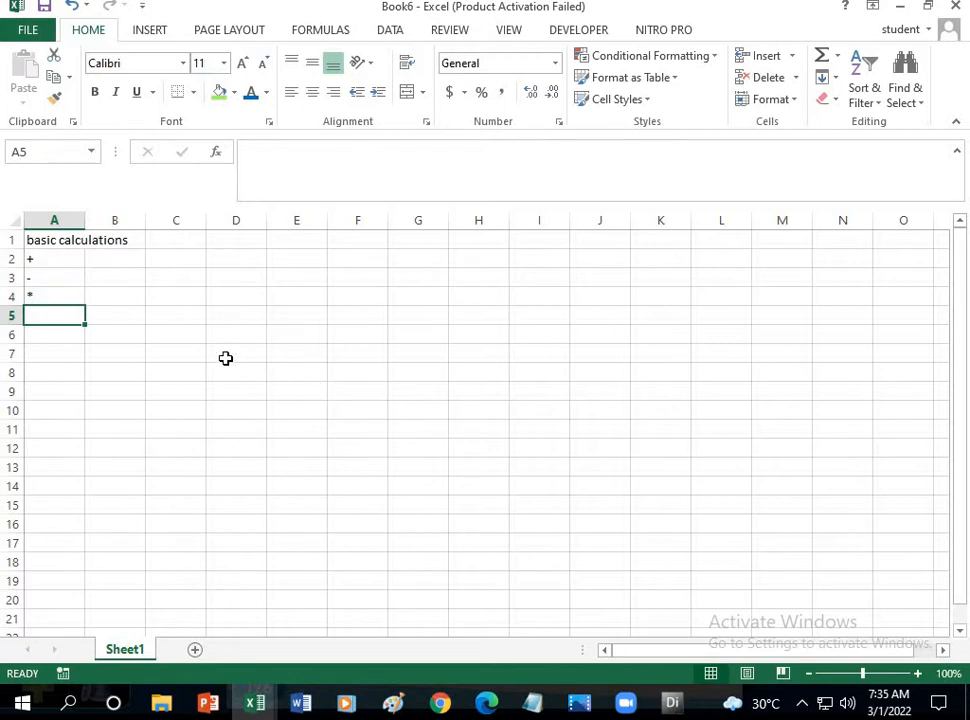
{"action": "double_click", "coordinate": [62, 313]}
{"action": "type", "text": "/"}
{"action": "key", "text": "Return"}
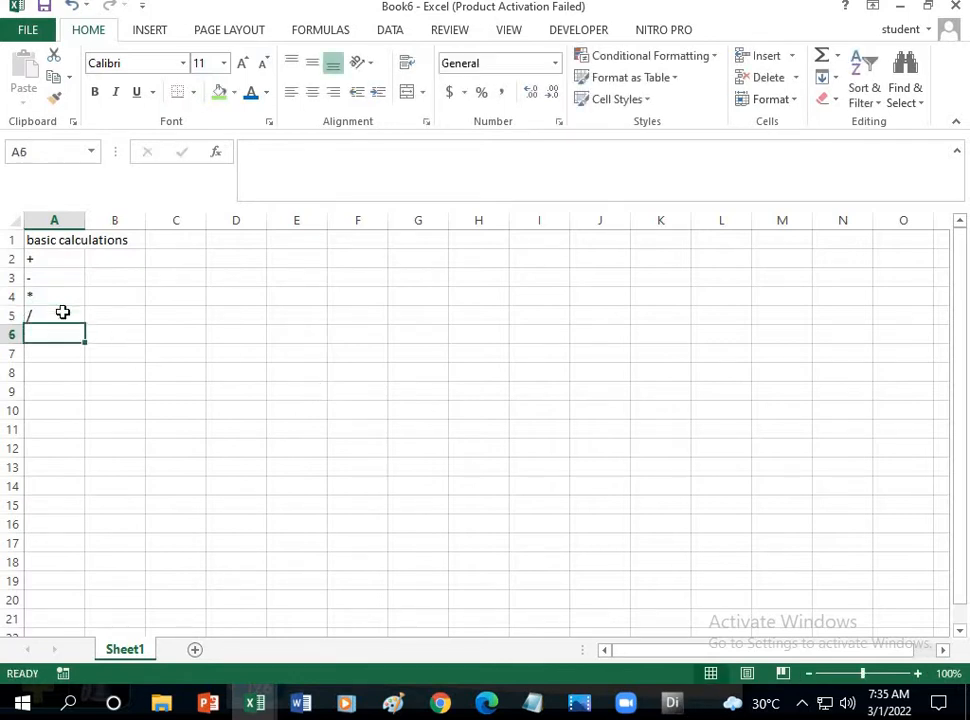
Step: Label the first two operators by entering "addition" in B2 and "substraction" in B3
{"action": "left_click", "coordinate": [132, 257]}
{"action": "type", "text": "a"}
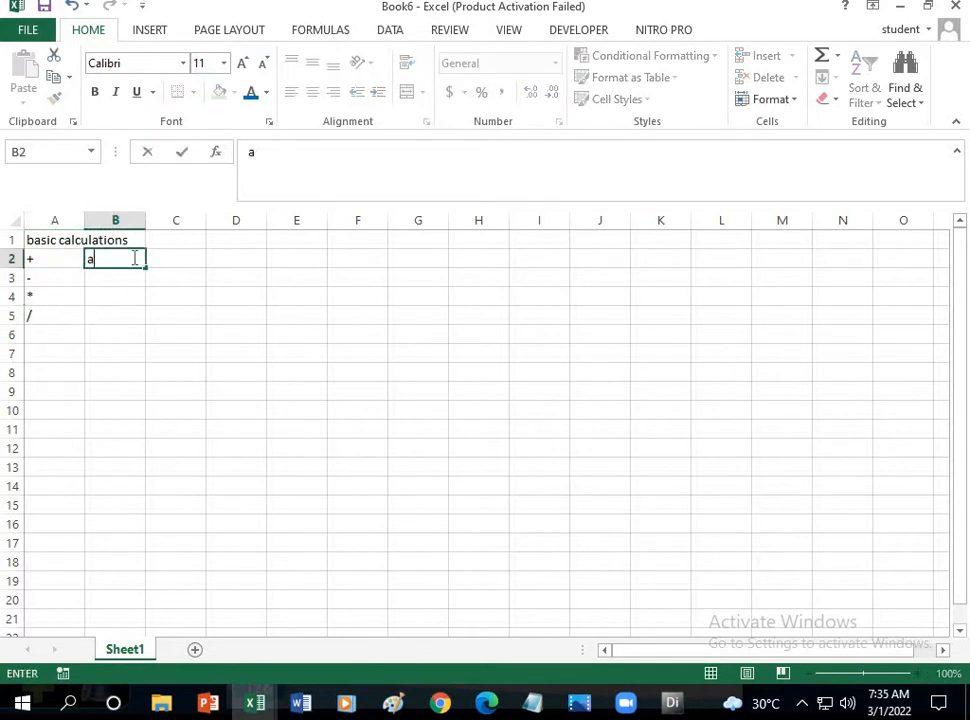
{"action": "type", "text": "ddition"}
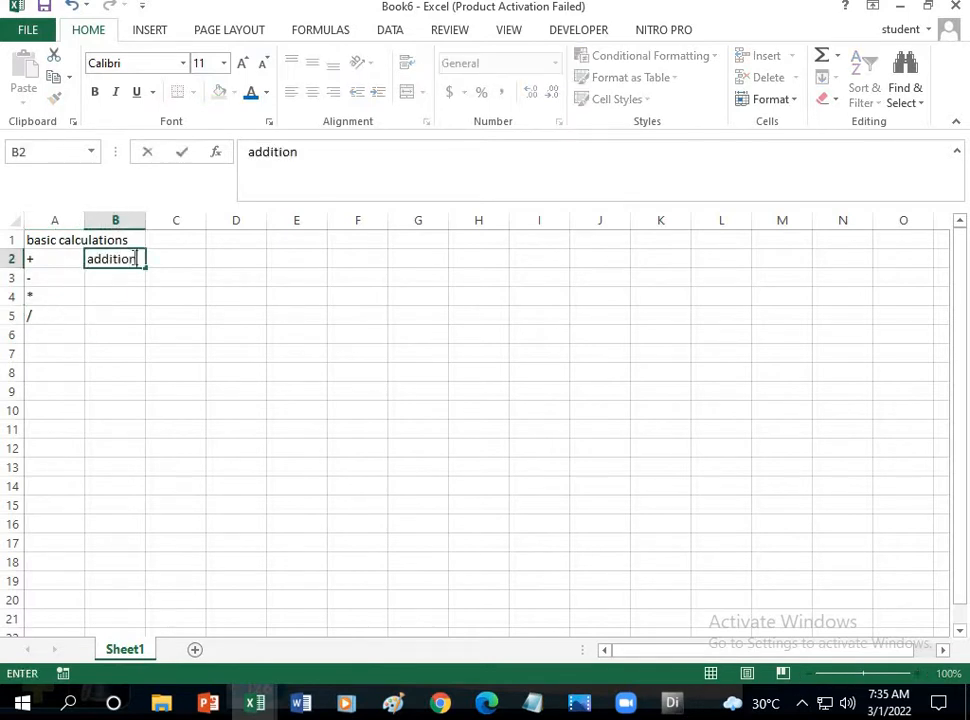
{"action": "key", "text": "Return"}
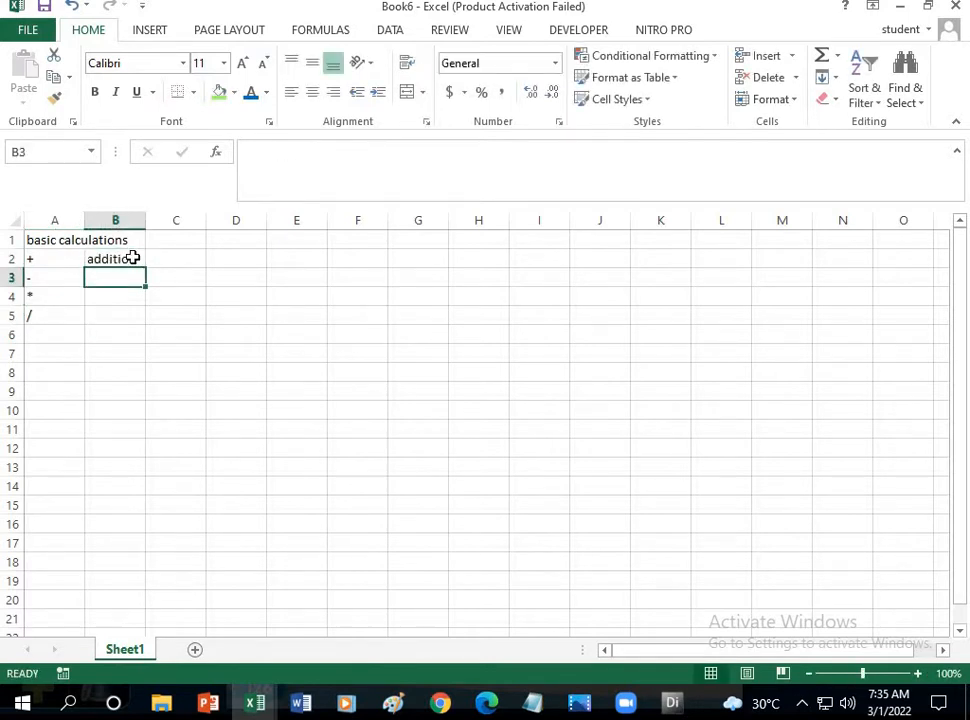
{"action": "type", "text": "subst"}
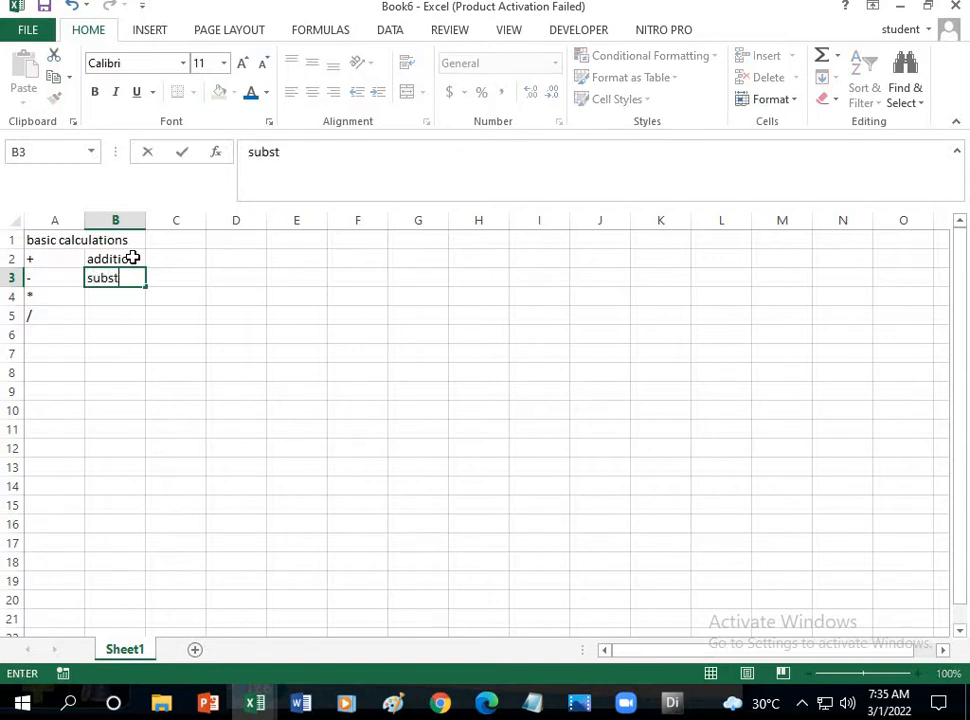
{"action": "type", "text": "raction"}
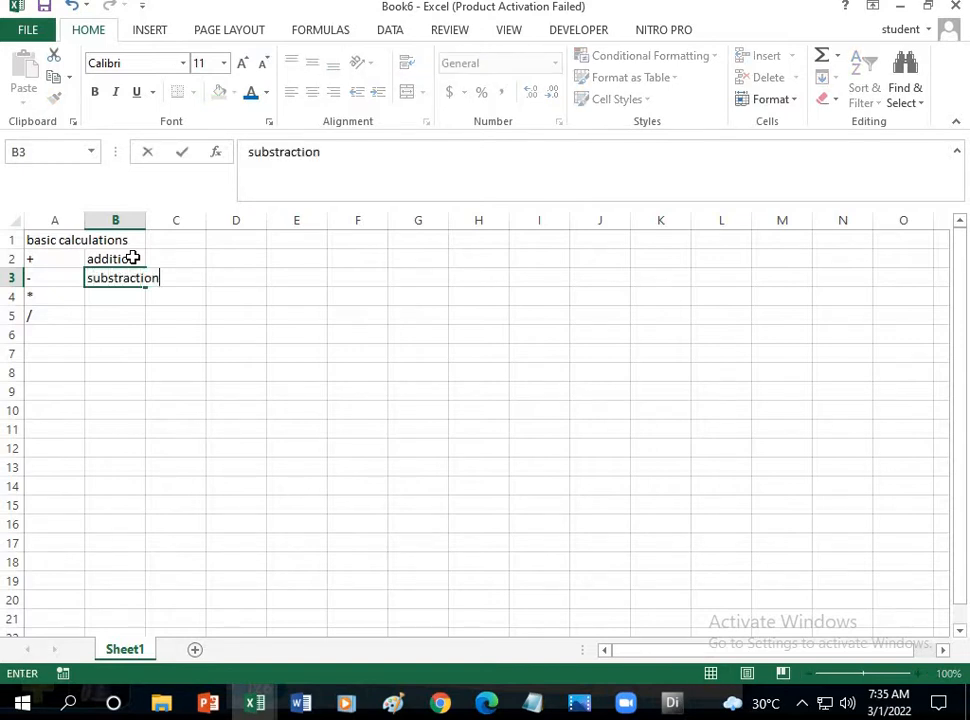
{"action": "left_click", "coordinate": [132, 258]}
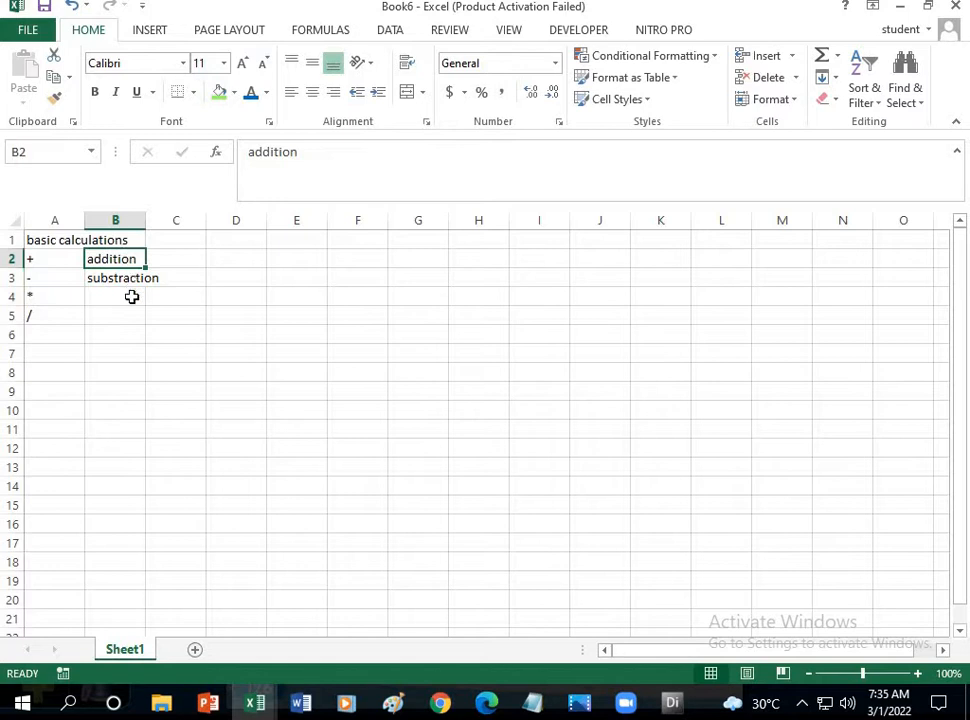
Step: Label the remaining operators by entering "multiplication" in B4 and "division" in B5
{"action": "left_click", "coordinate": [132, 296]}
{"action": "type", "text": "mult"}
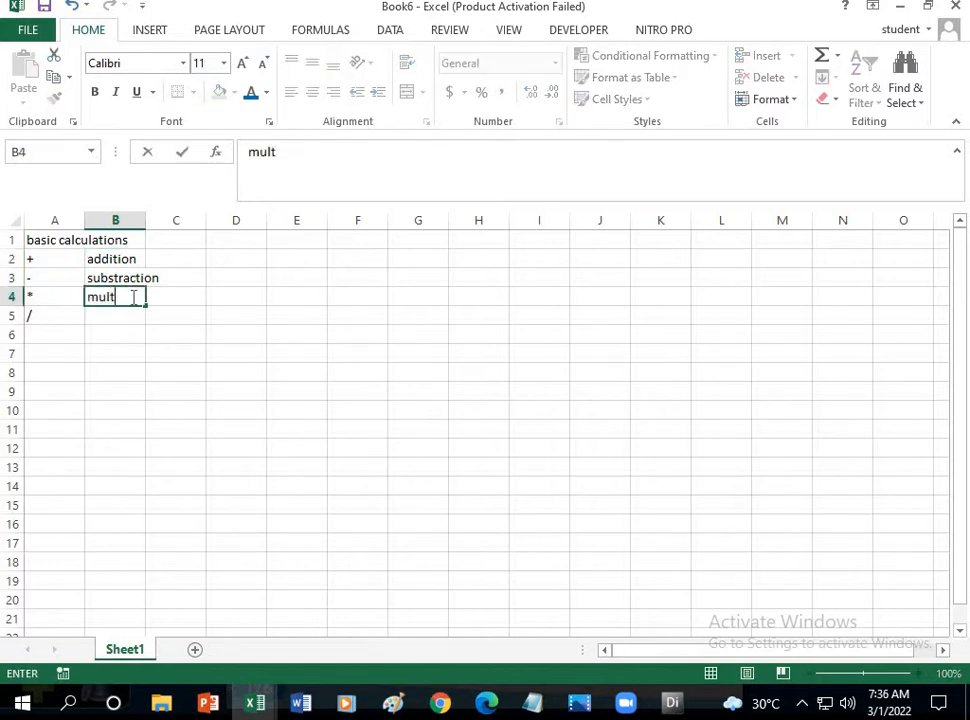
{"action": "type", "text": "iplicatio"}
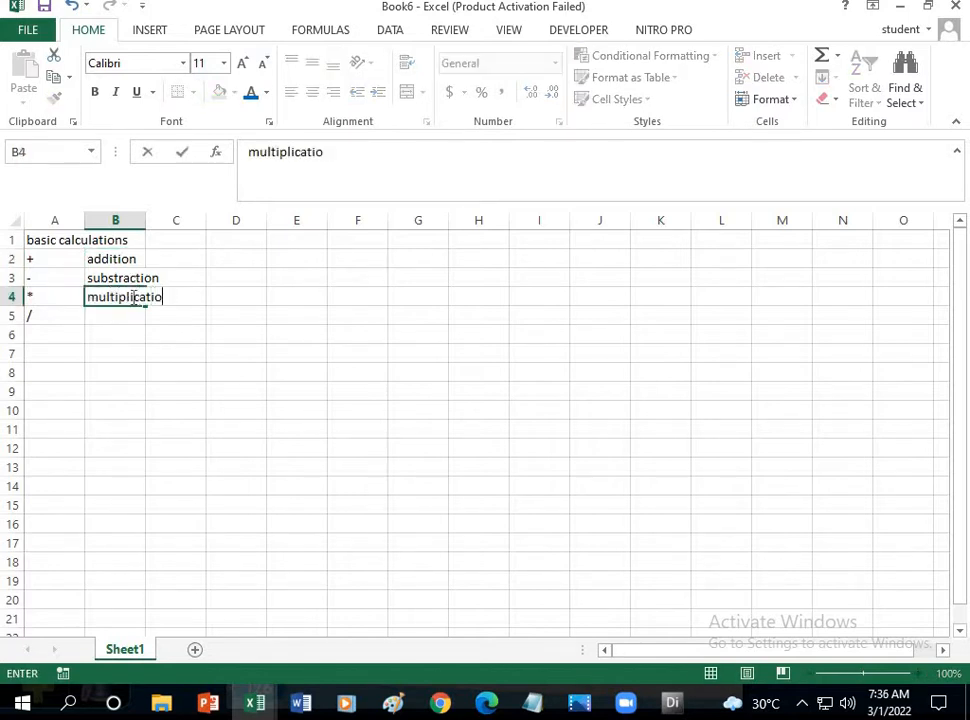
{"action": "type", "text": "n"}
{"action": "key", "text": "Return"}
{"action": "type", "text": "d"}
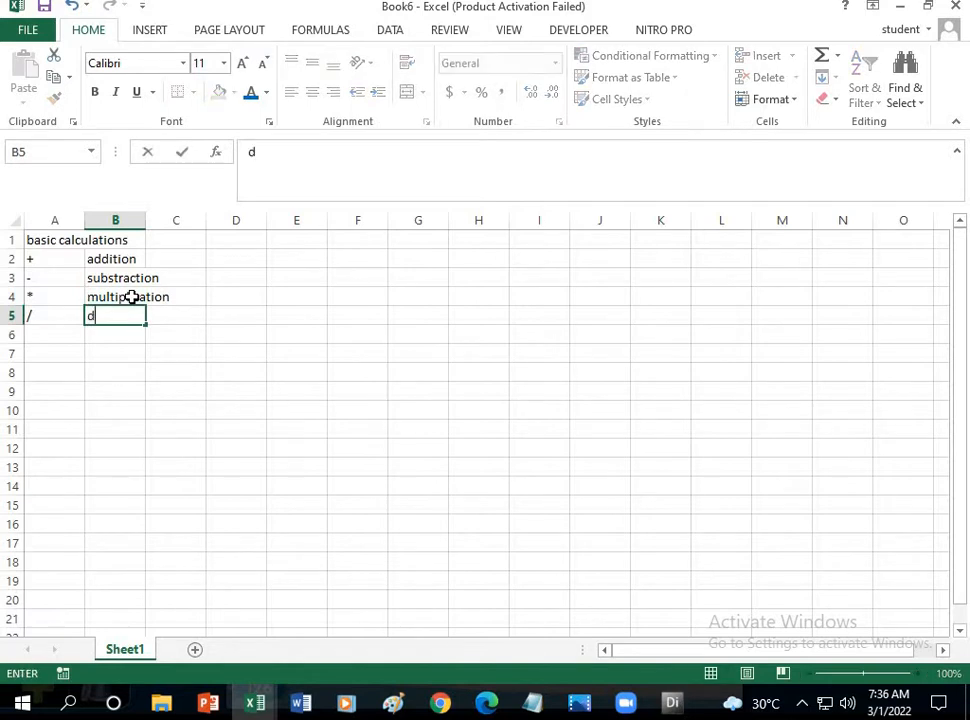
{"action": "type", "text": "ivision"}
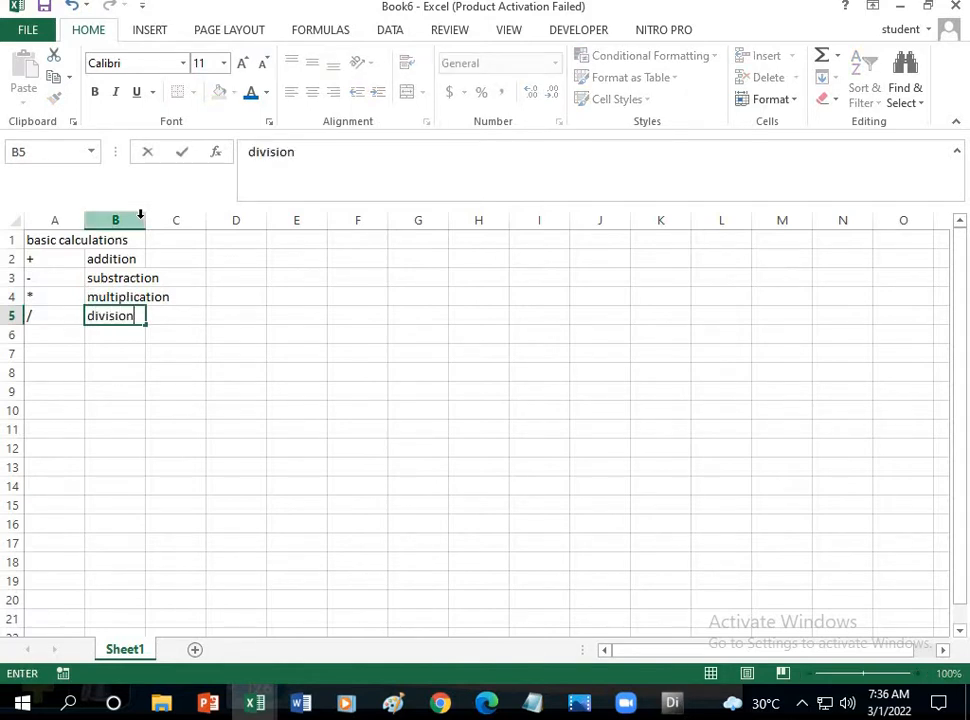
{"action": "left_click", "coordinate": [55, 372]}
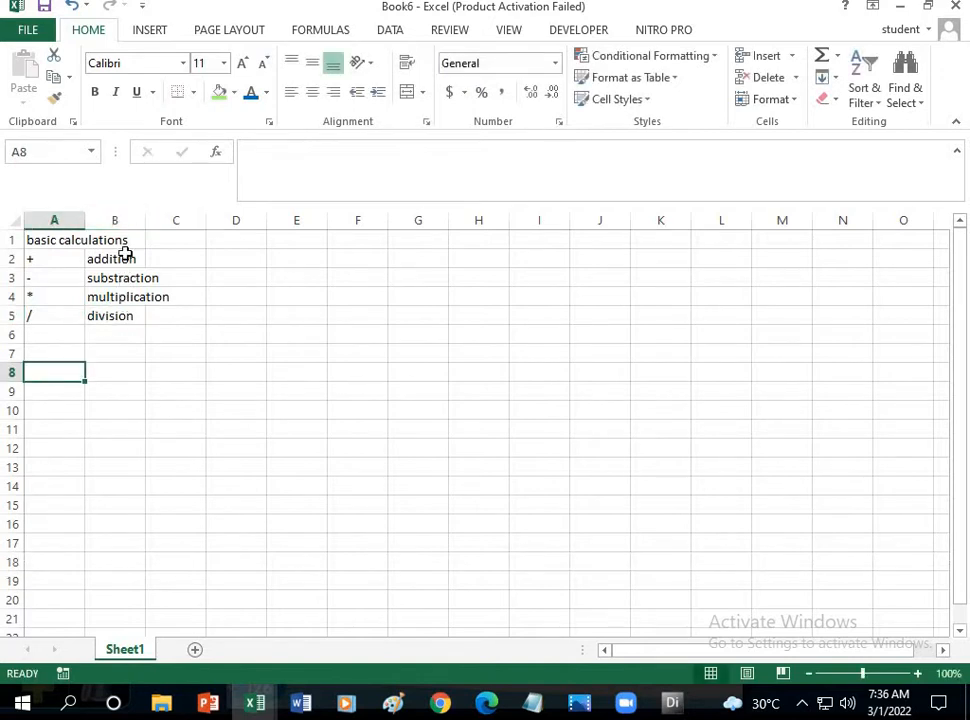
Step: Widen column B to about twice its width so the operation names fit inside it
{"action": "left_click", "coordinate": [139, 218]}
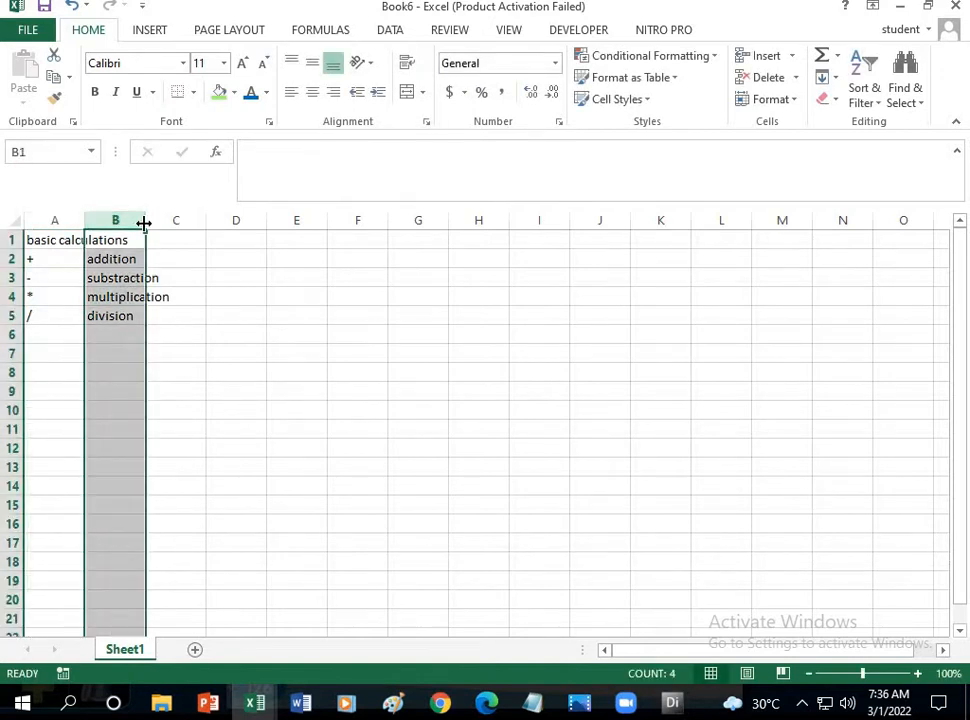
{"action": "left_click_drag", "start_coordinate": [145, 220], "coordinate": [199, 226]}
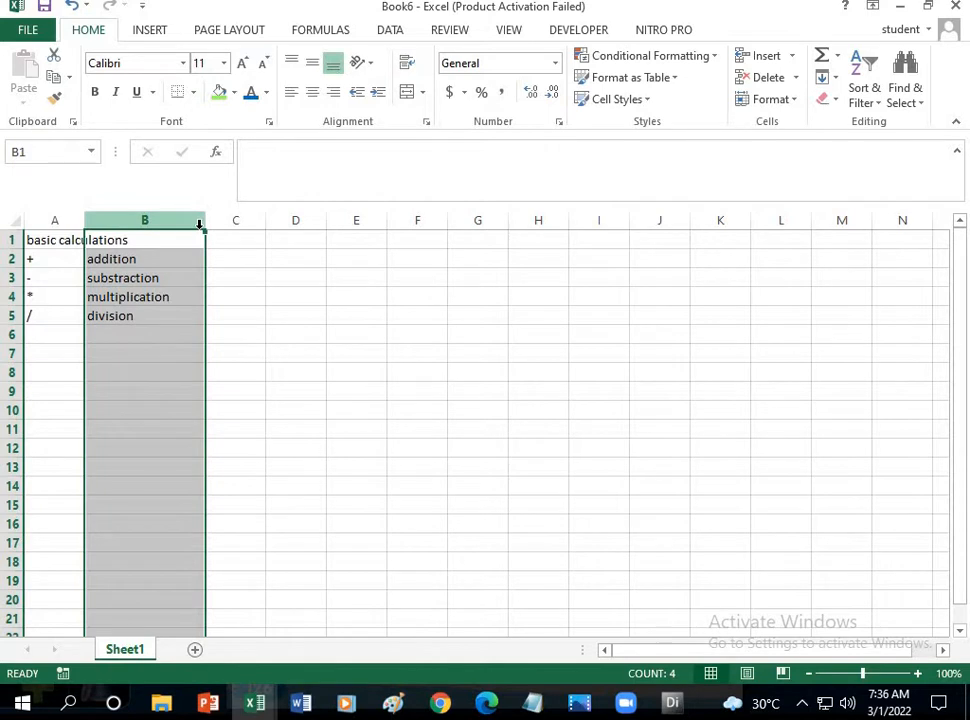
{"action": "left_click", "coordinate": [62, 243]}
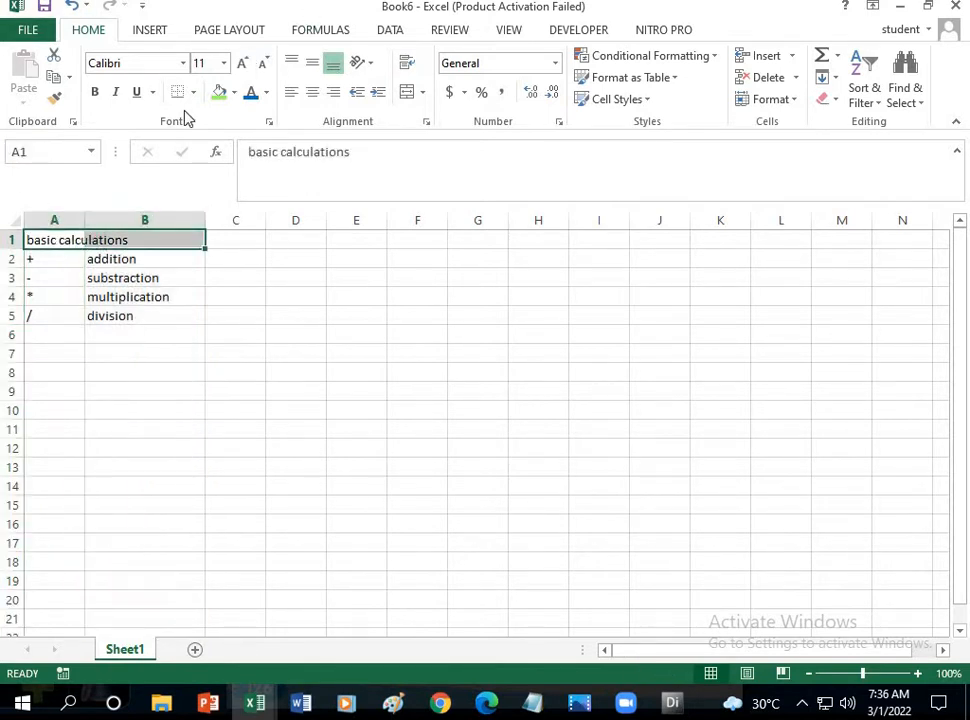
Step: Set the font size of the whole table, A1:B5, to 18
{"action": "left_click", "coordinate": [109, 317]}
{"action": "left_click_drag", "start_coordinate": [50, 242], "coordinate": [150, 316]}
{"action": "left_click", "coordinate": [225, 63]}
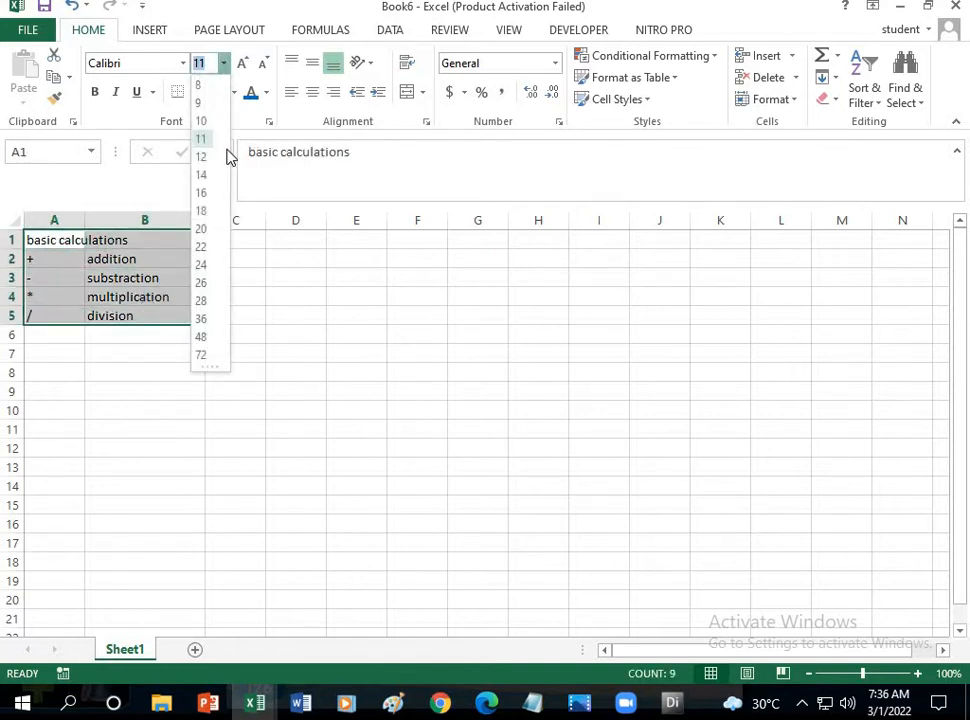
{"action": "left_click", "coordinate": [199, 210]}
Step: Fill the title cells A1:B1 with light green
{"action": "left_click", "coordinate": [113, 260]}
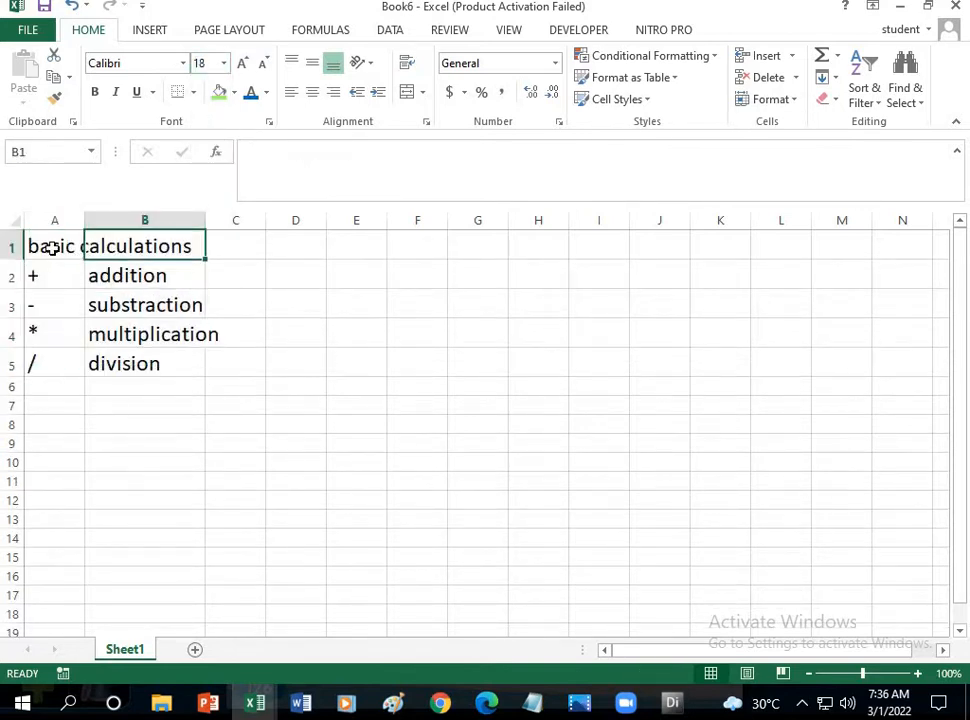
{"action": "left_click_drag", "start_coordinate": [61, 245], "coordinate": [145, 246]}
{"action": "left_click", "coordinate": [224, 92]}
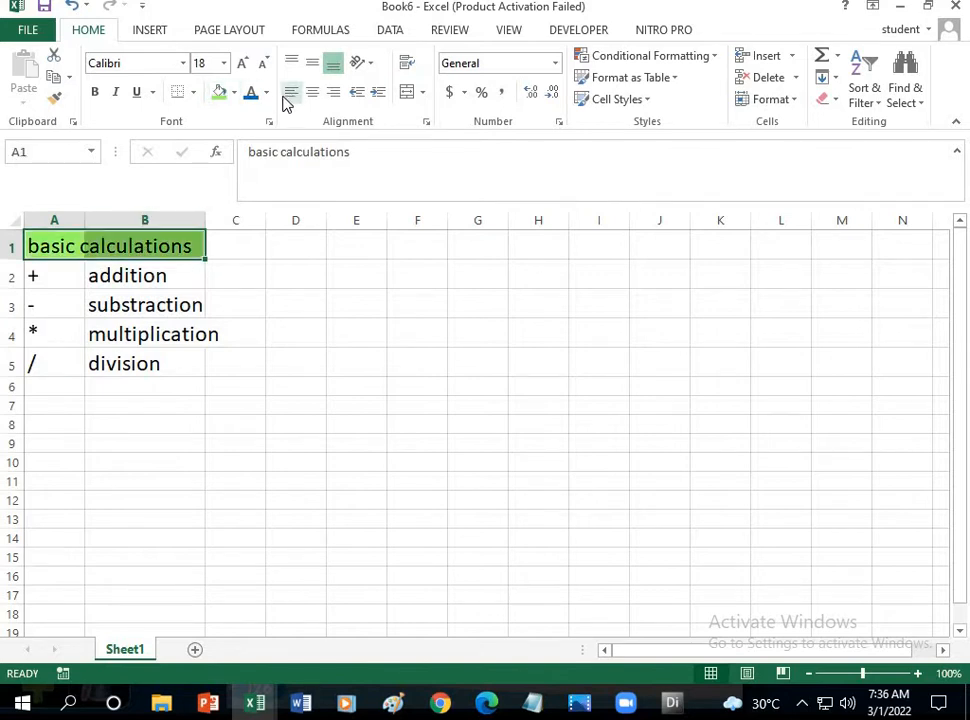
Step: Change the font color of the operator symbols in A2:A5 to the standard red
{"action": "left_click", "coordinate": [65, 282]}
{"action": "left_click_drag", "start_coordinate": [71, 339], "coordinate": [71, 362]}
{"action": "left_click", "coordinate": [266, 94]}
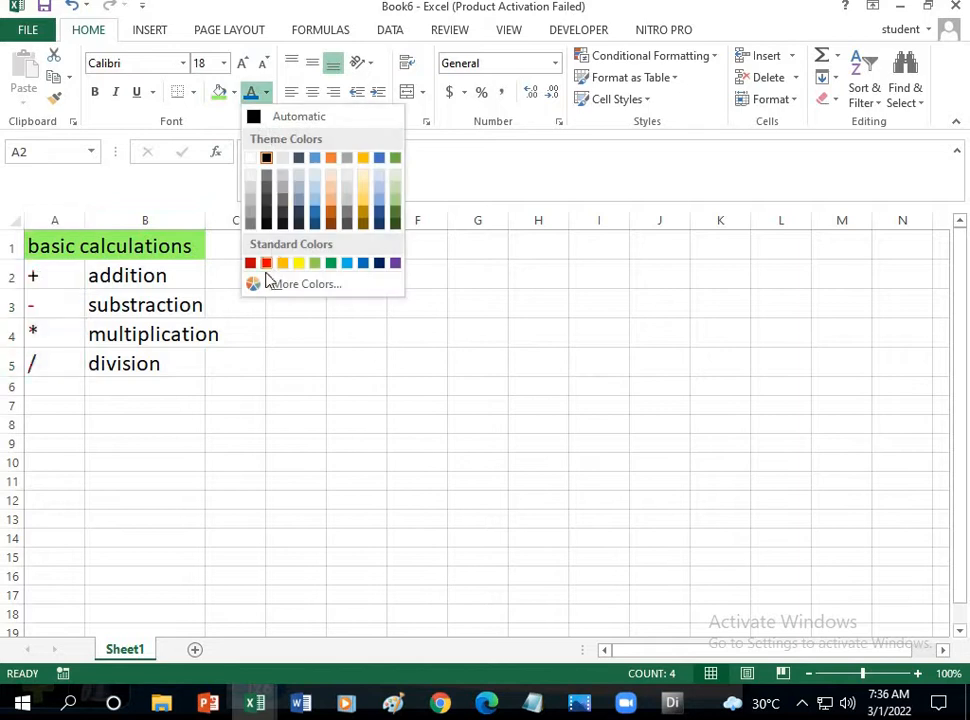
{"action": "left_click", "coordinate": [266, 264]}
Step: Color the operation names in B2:B5 in a darker theme blue and widen column B slightly to fit "multiplication"
{"action": "left_click", "coordinate": [192, 288]}
{"action": "left_click_drag", "start_coordinate": [190, 297], "coordinate": [195, 355]}
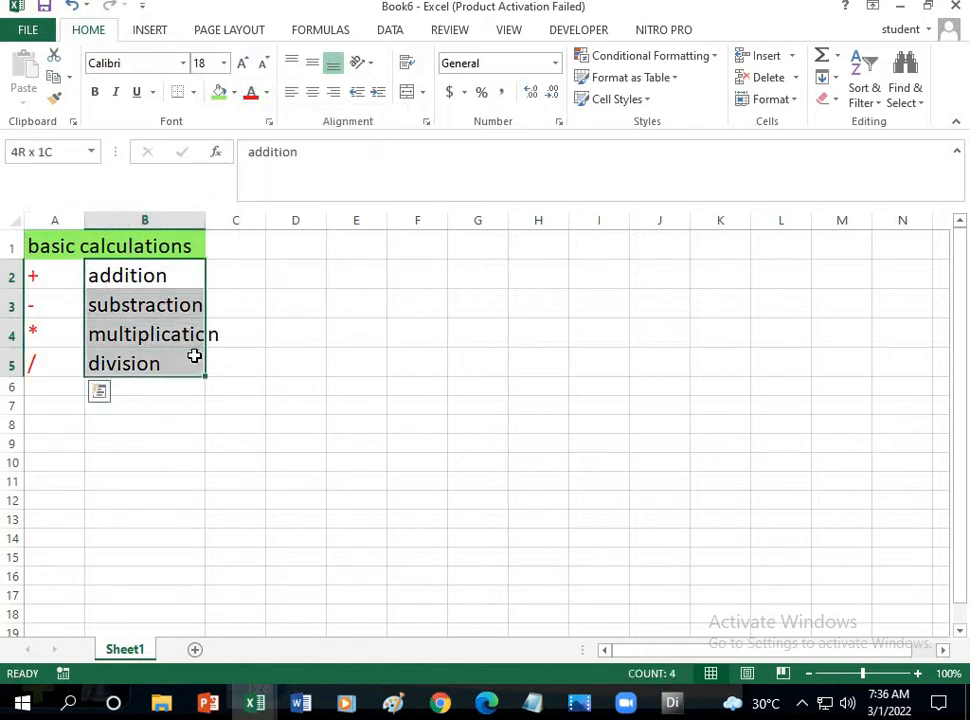
{"action": "left_click", "coordinate": [266, 93]}
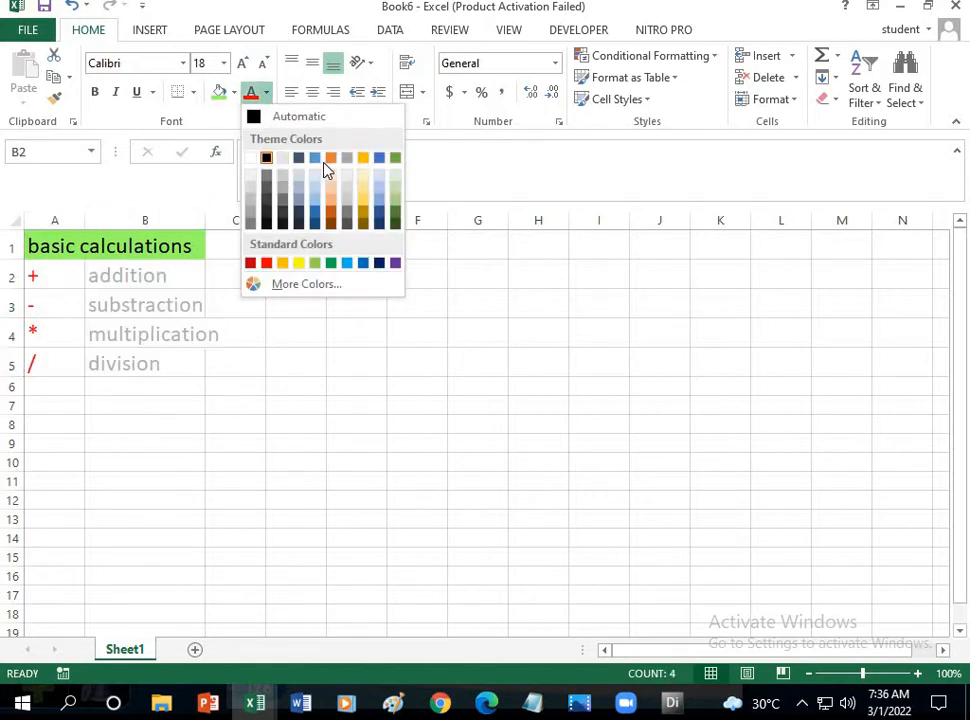
{"action": "left_click", "coordinate": [315, 208]}
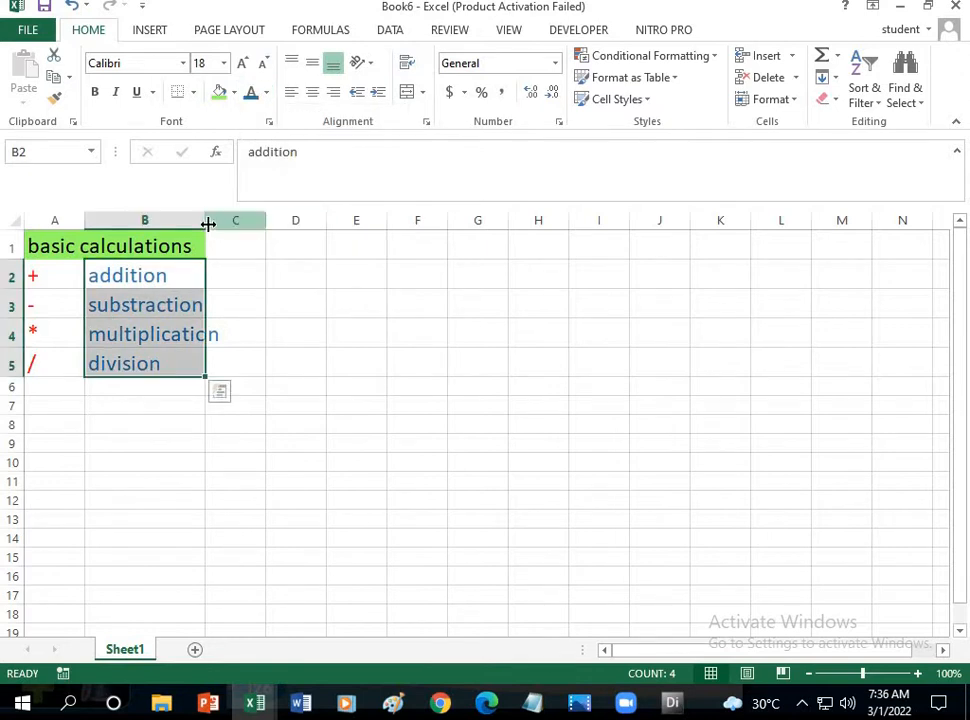
{"action": "left_click_drag", "start_coordinate": [207, 223], "coordinate": [221, 225]}
{"action": "left_click", "coordinate": [101, 292]}
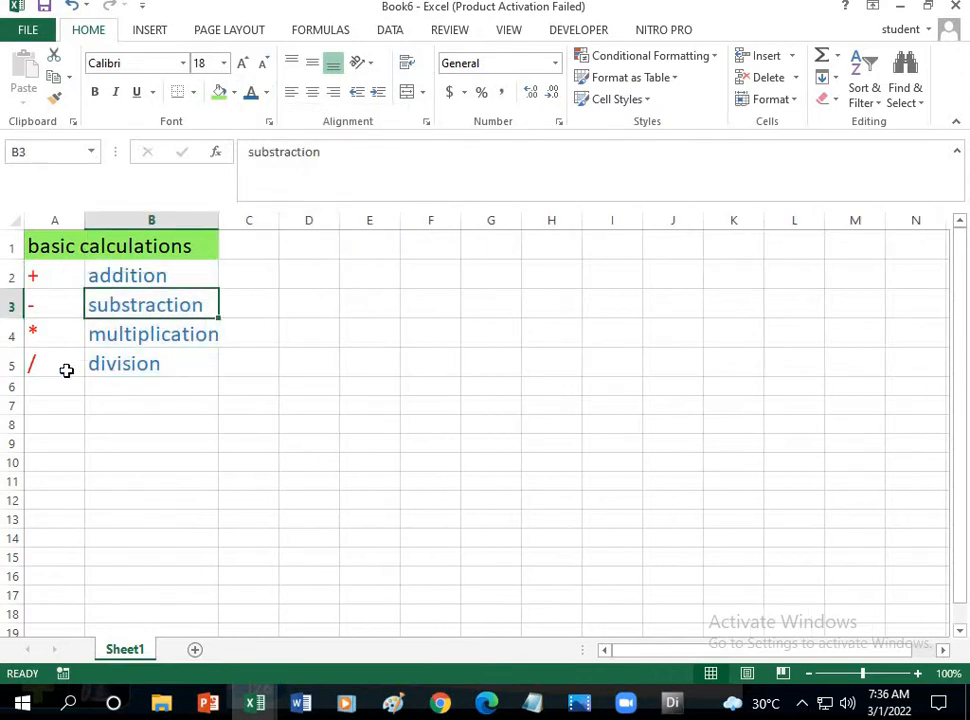
Step: Rename the worksheet Sheet1 as "operator"
{"action": "right_click", "coordinate": [136, 655]}
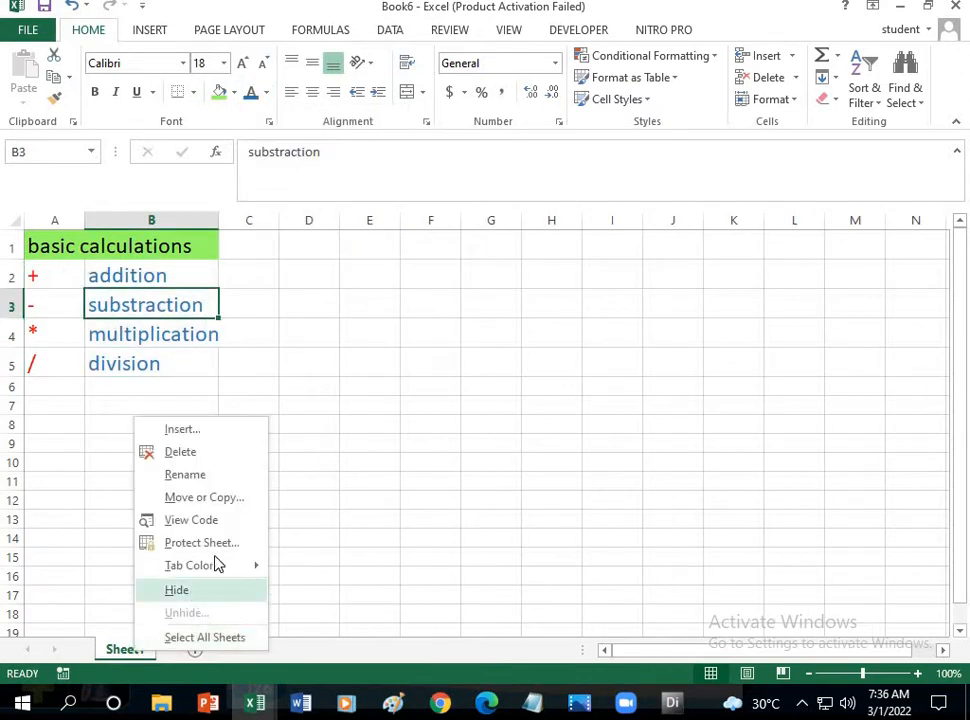
{"action": "left_click", "coordinate": [204, 476]}
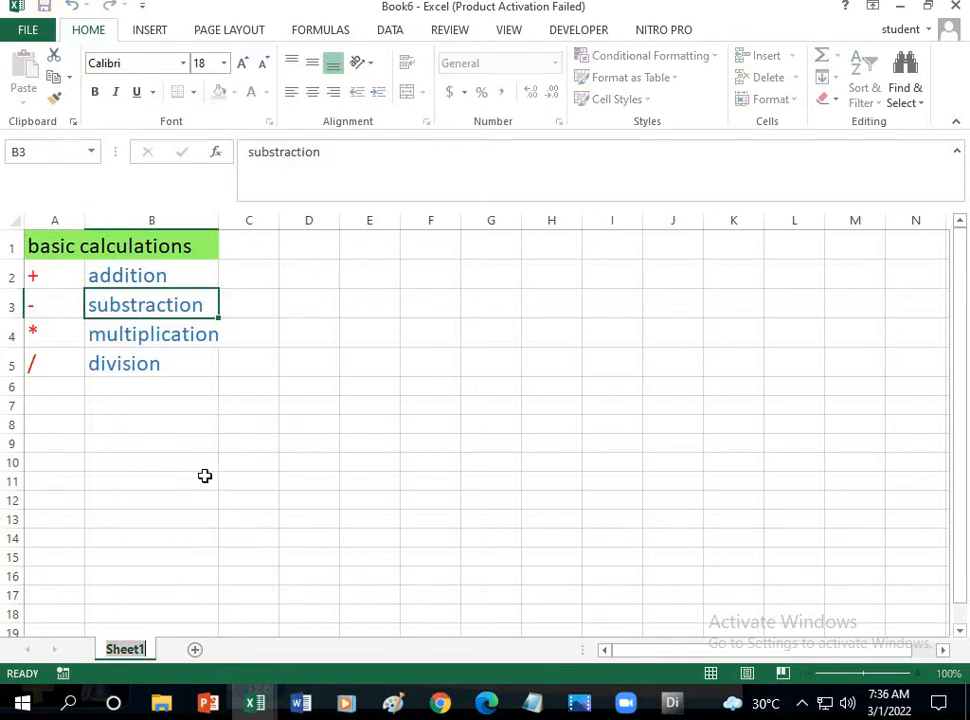
{"action": "key", "text": "BackSpace"}
{"action": "type", "text": "o"}
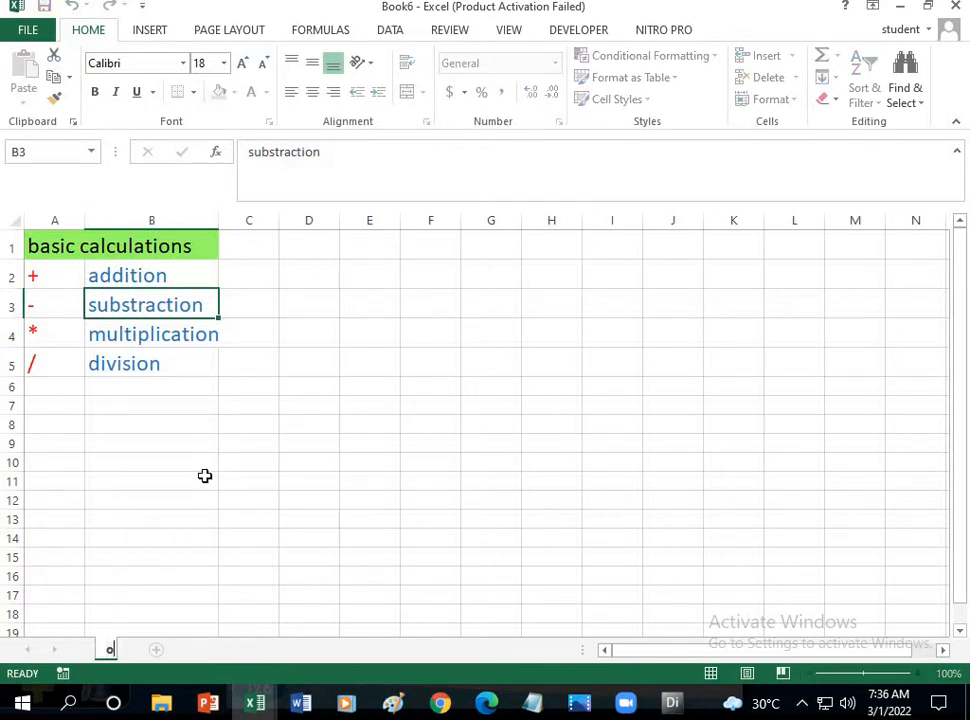
{"action": "type", "text": "perator"}
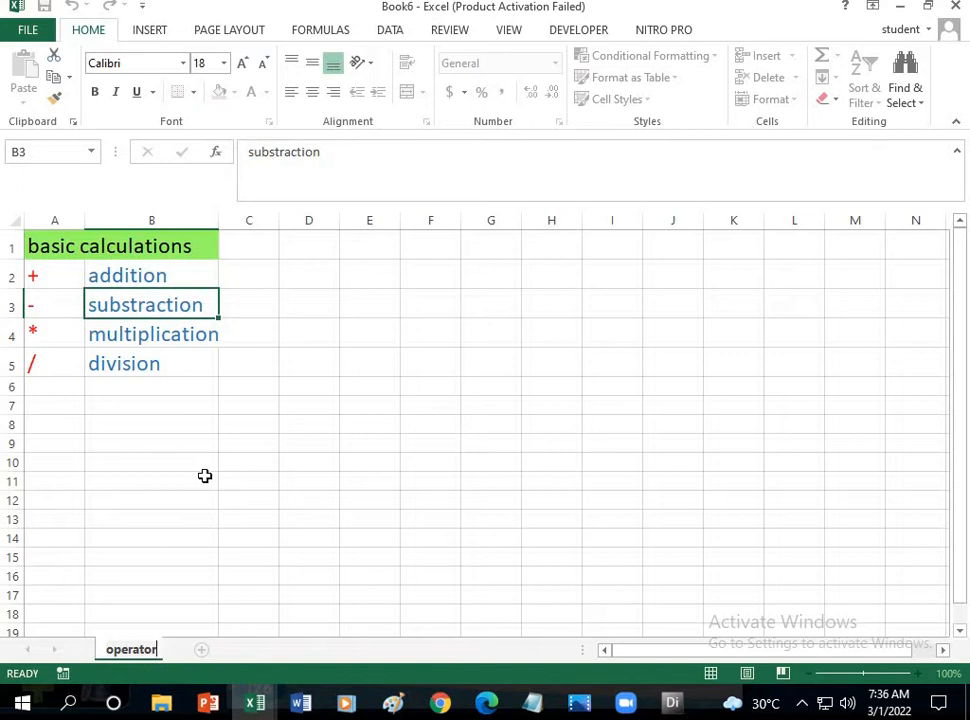
{"action": "left_click", "coordinate": [207, 651]}
Step: Add a new worksheet after "operator" and rename it "excercise 1"
{"action": "left_click", "coordinate": [207, 651]}
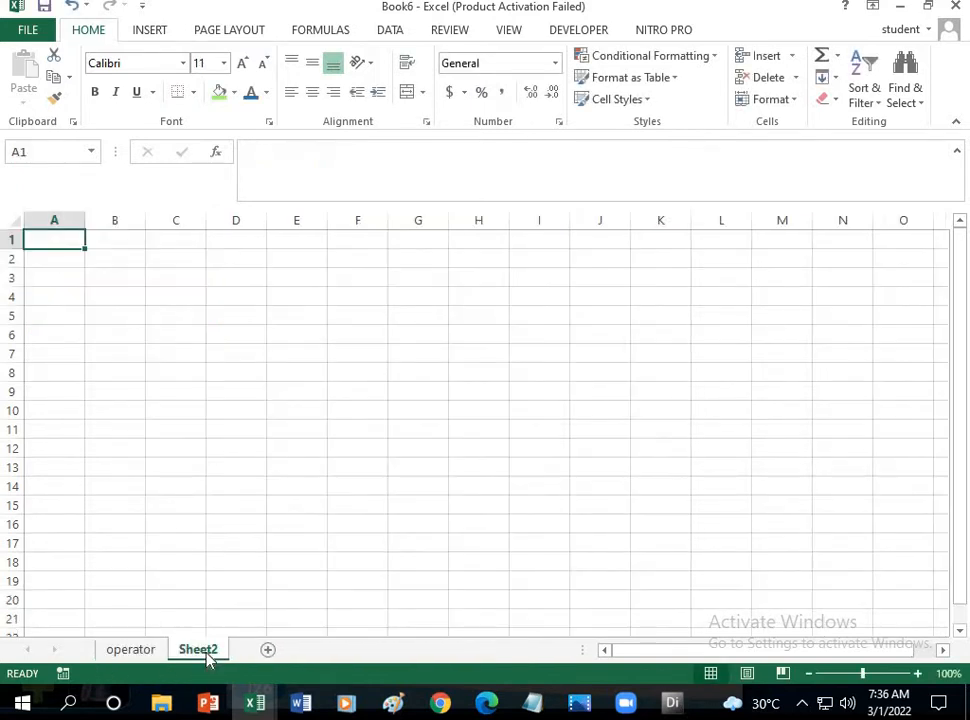
{"action": "right_click", "coordinate": [207, 652]}
{"action": "left_click", "coordinate": [292, 477]}
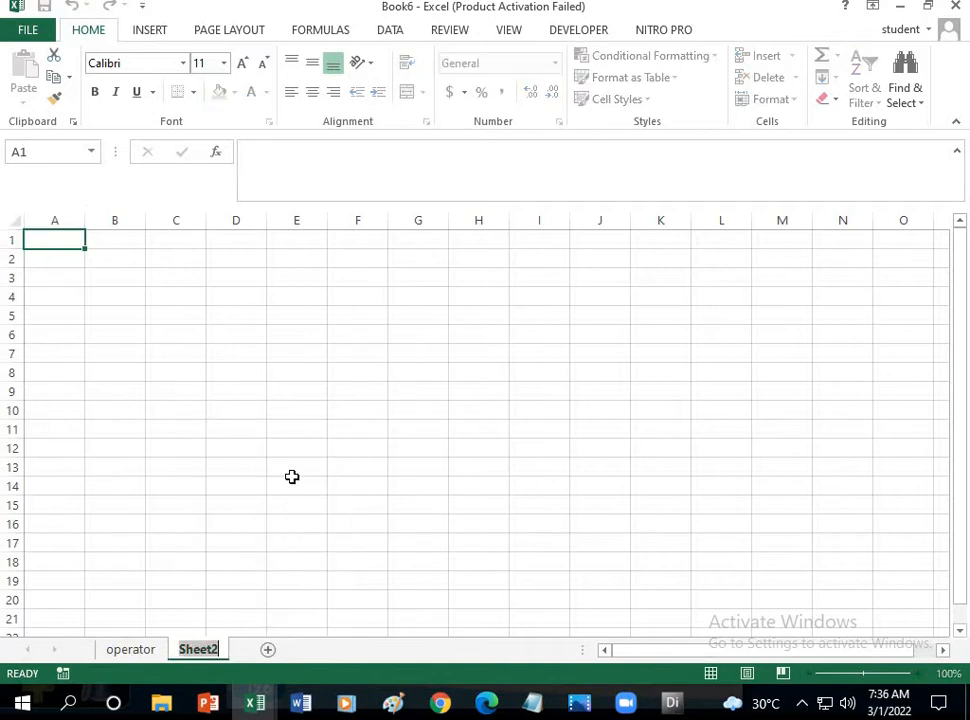
{"action": "key", "text": "BackSpace"}
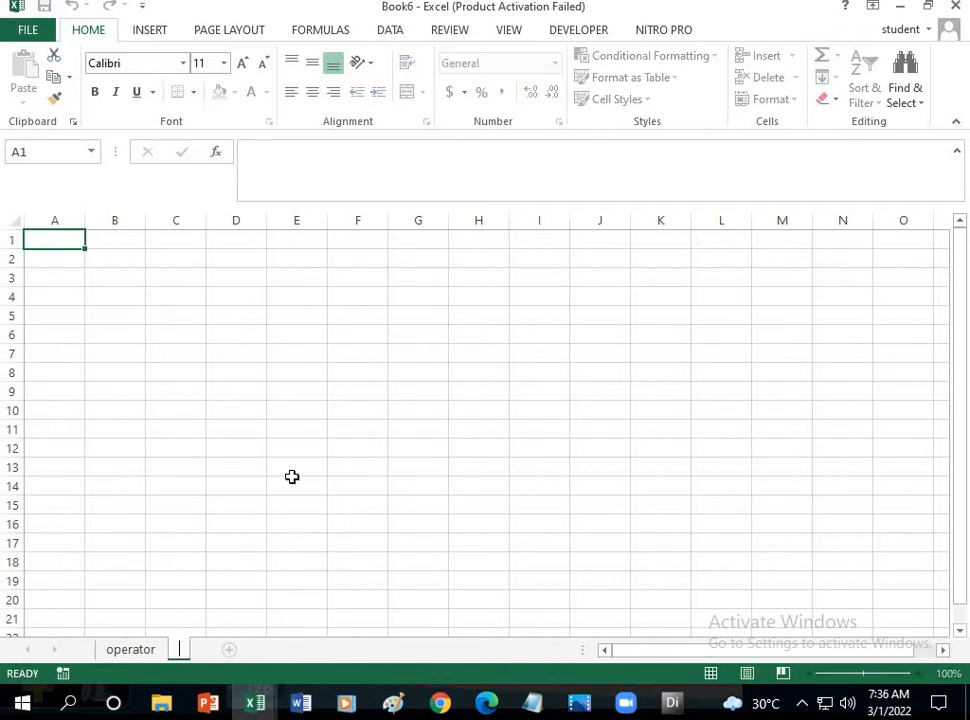
{"action": "type", "text": "exce"}
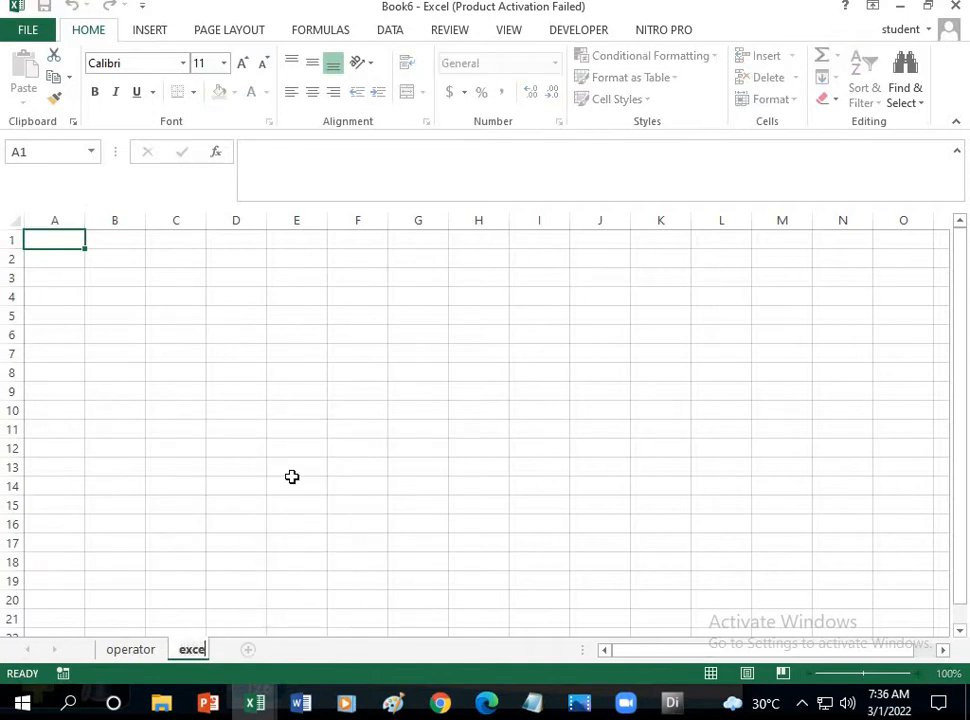
{"action": "type", "text": "rci"}
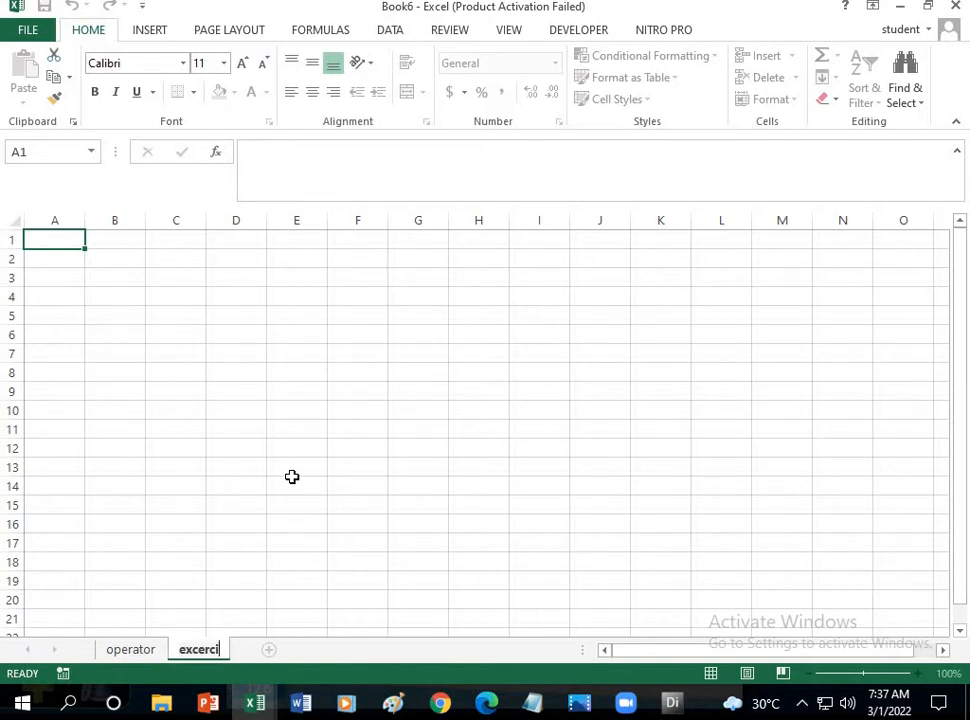
{"action": "type", "text": "se 1"}
{"action": "key", "text": "Return"}
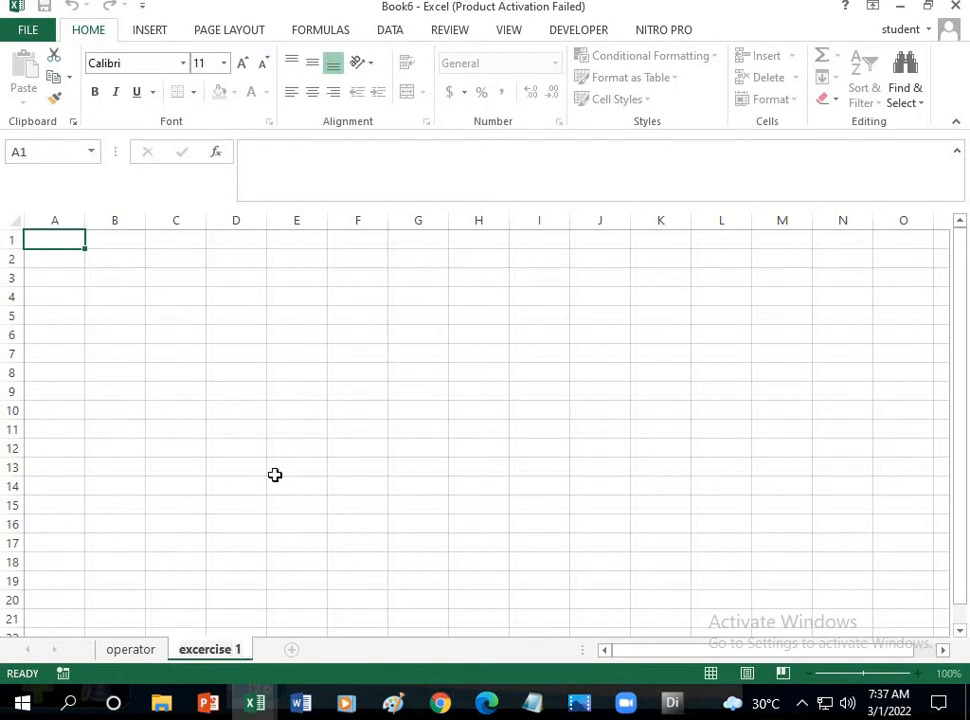
Step: Enter the heading "1st number" in A1 and widen column A to fit it
{"action": "left_click", "coordinate": [52, 299]}
{"action": "left_click", "coordinate": [56, 254]}
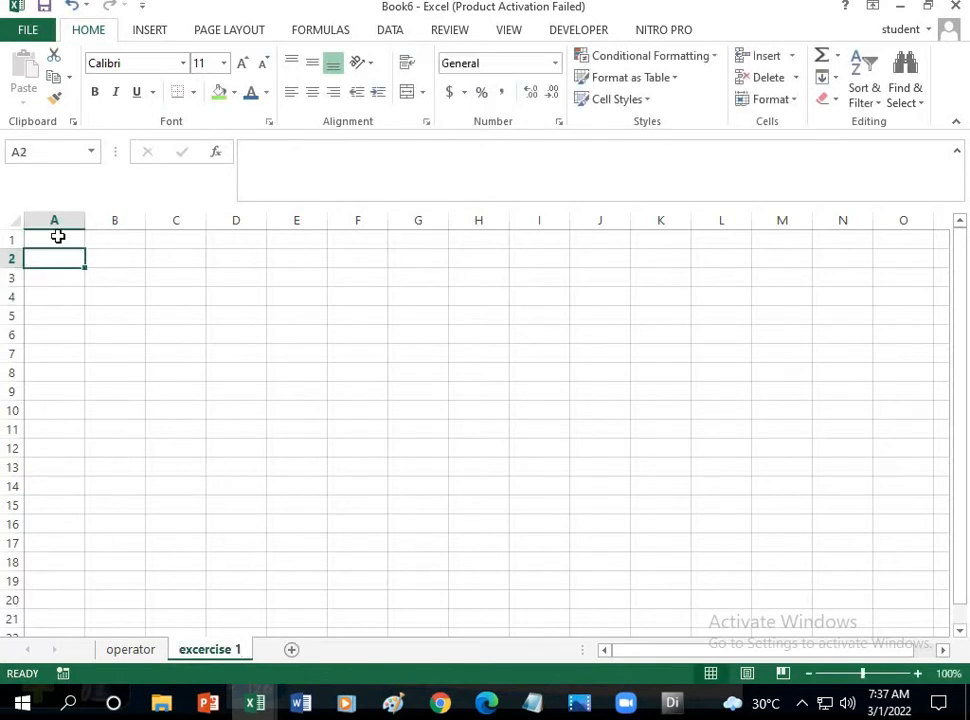
{"action": "left_click", "coordinate": [60, 238]}
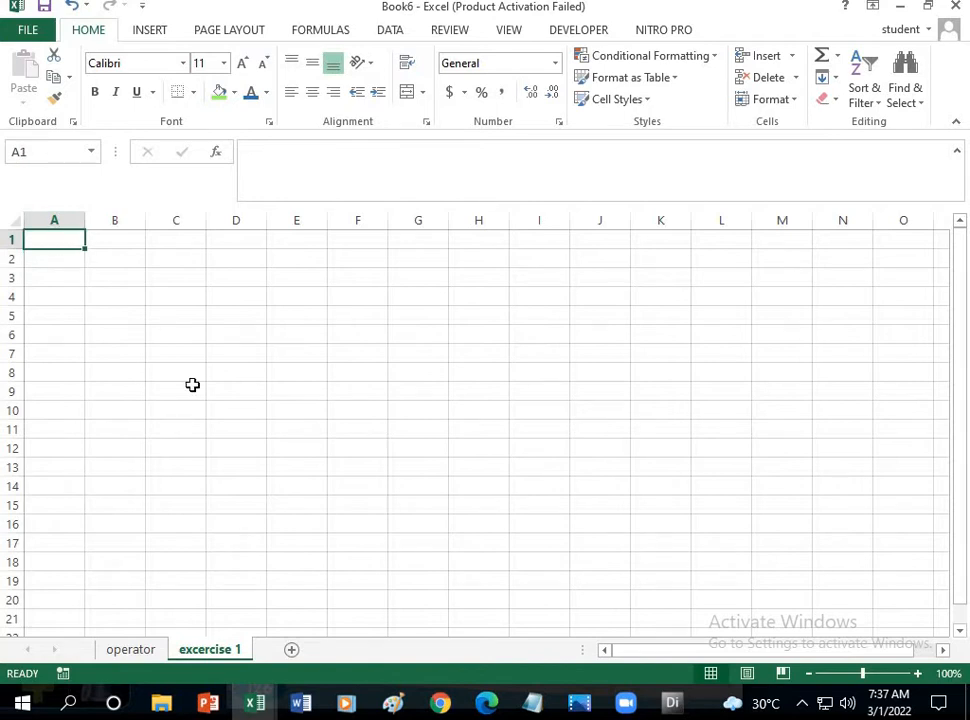
{"action": "type", "text": "1st"}
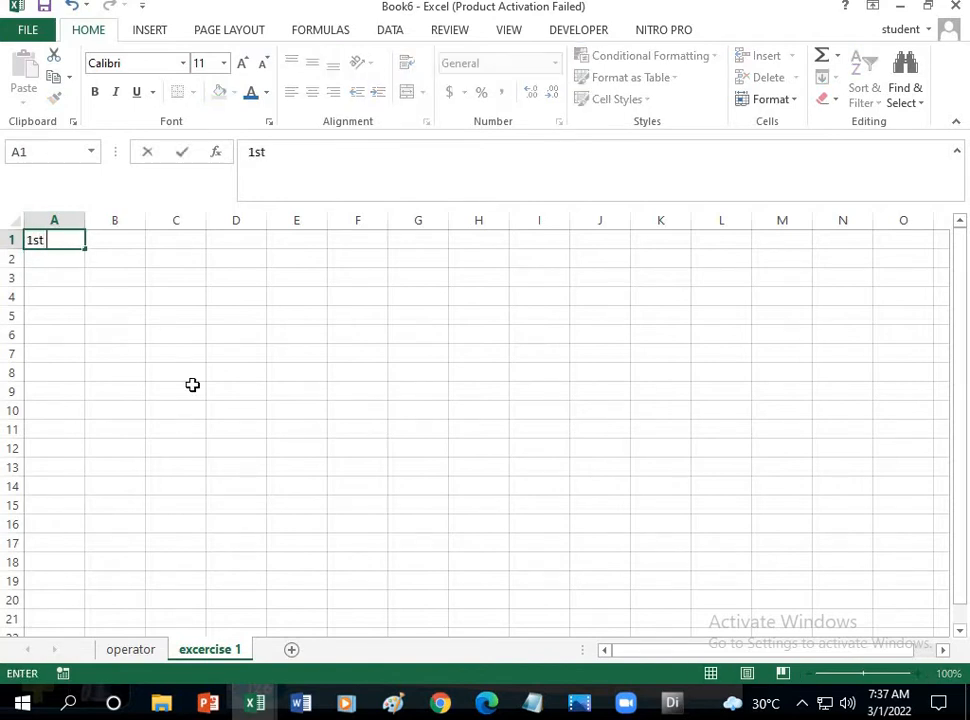
{"action": "type", "text": " number"}
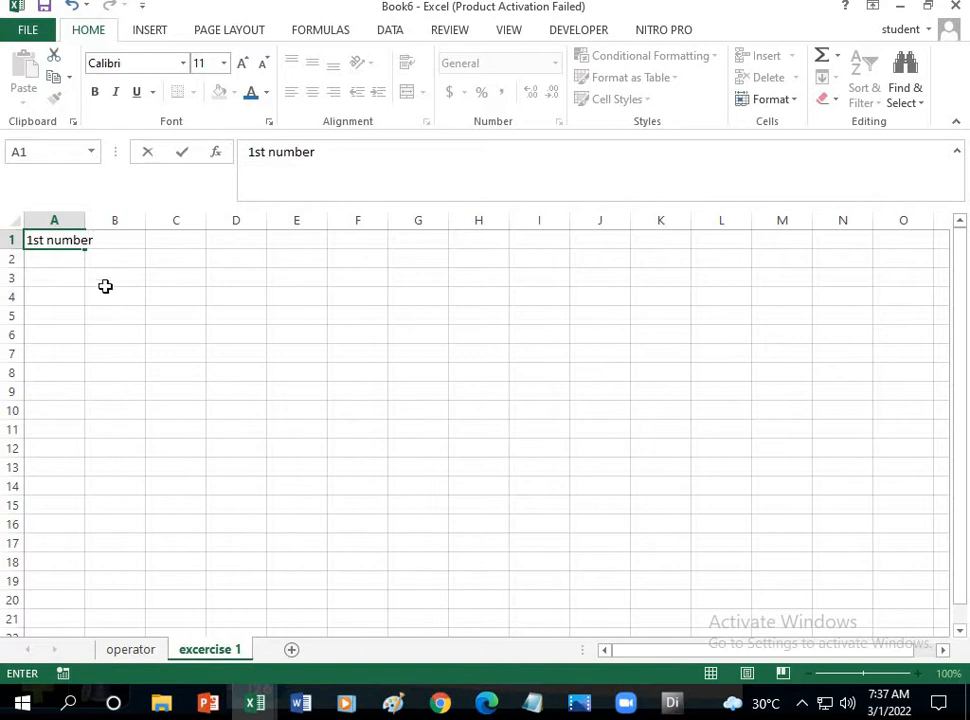
{"action": "left_click", "coordinate": [82, 219]}
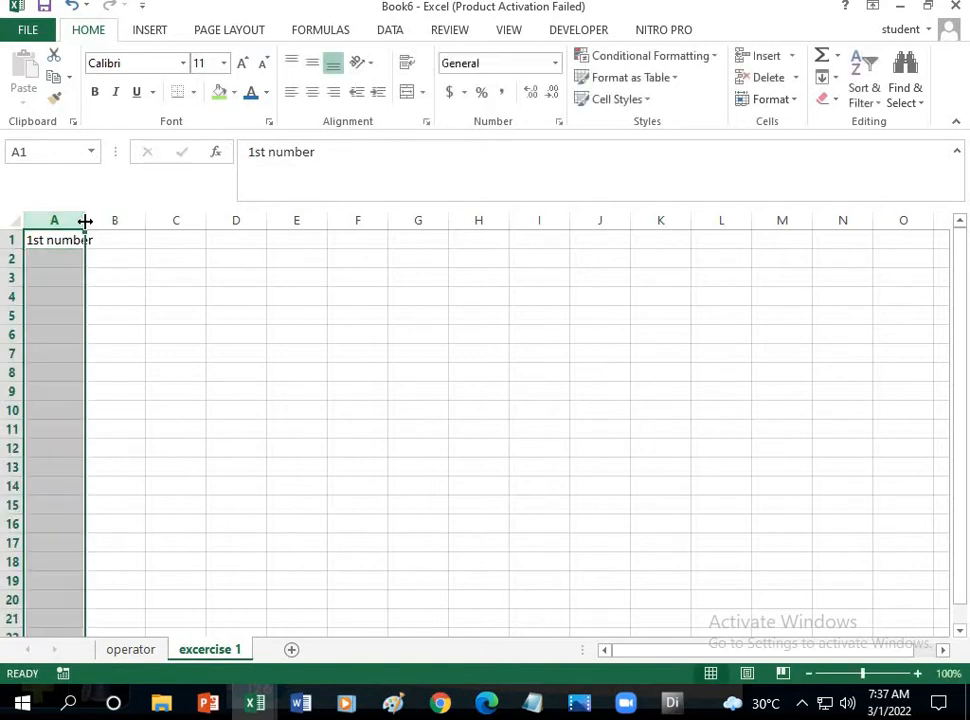
{"action": "left_click_drag", "start_coordinate": [85, 219], "coordinate": [104, 221]}
Step: Enter the headings "operator" in B1 and "2nd number" in C1, widening column C to fit its text
{"action": "left_click", "coordinate": [136, 240]}
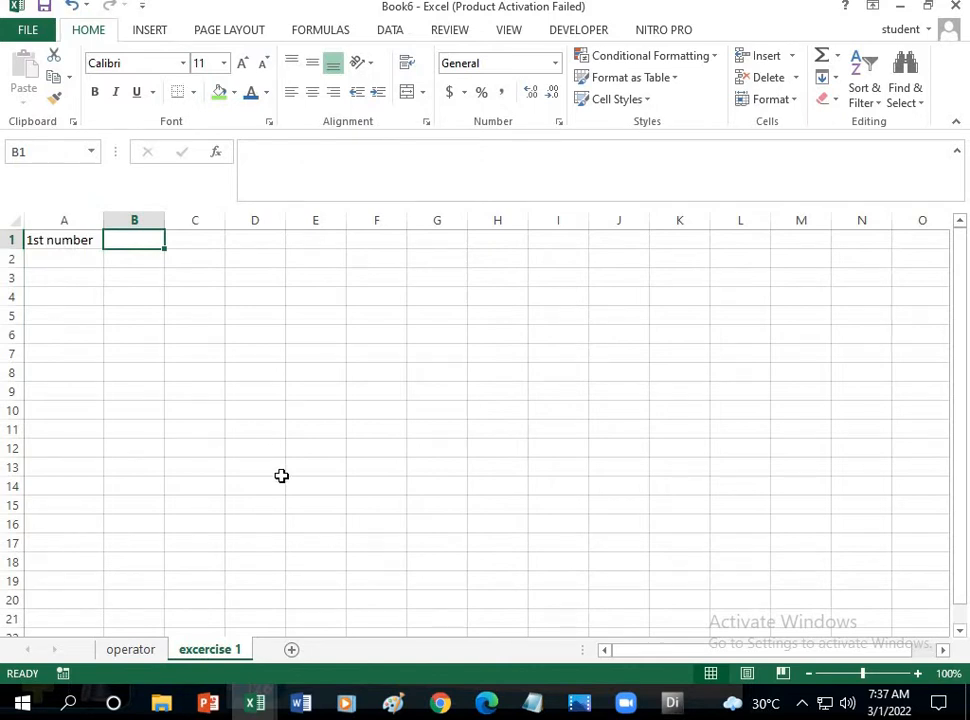
{"action": "type", "text": "operator"}
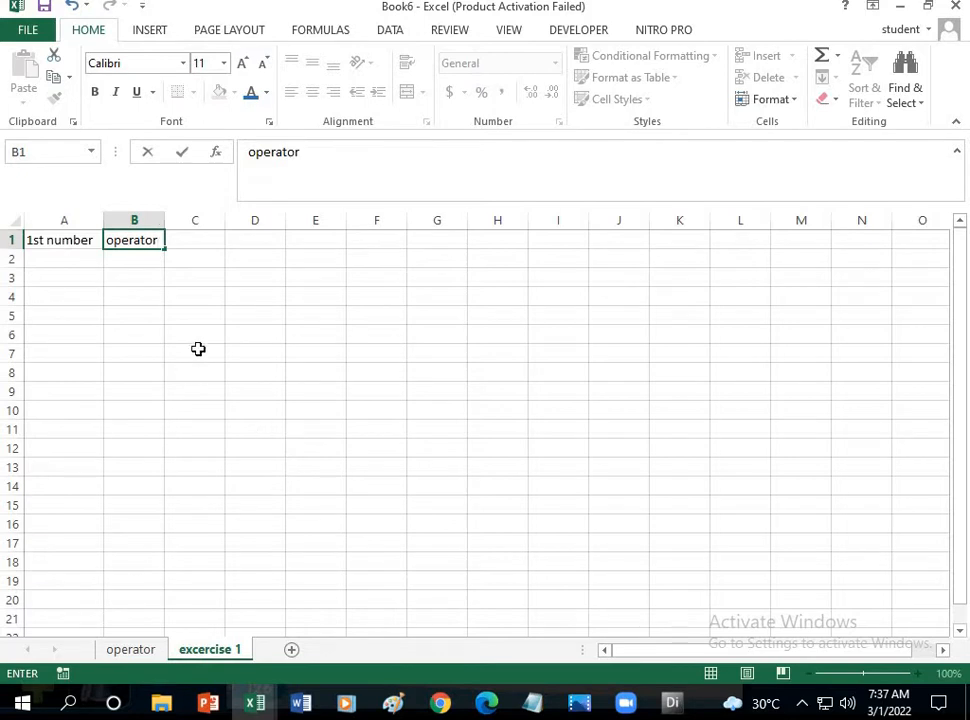
{"action": "left_click", "coordinate": [212, 240]}
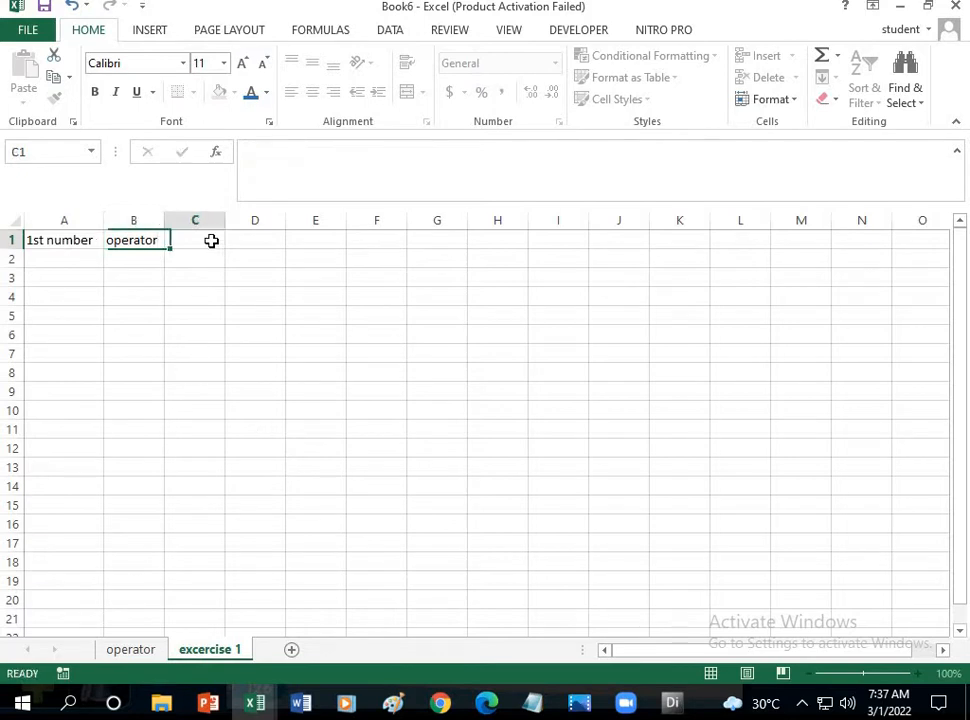
{"action": "type", "text": "2nd"}
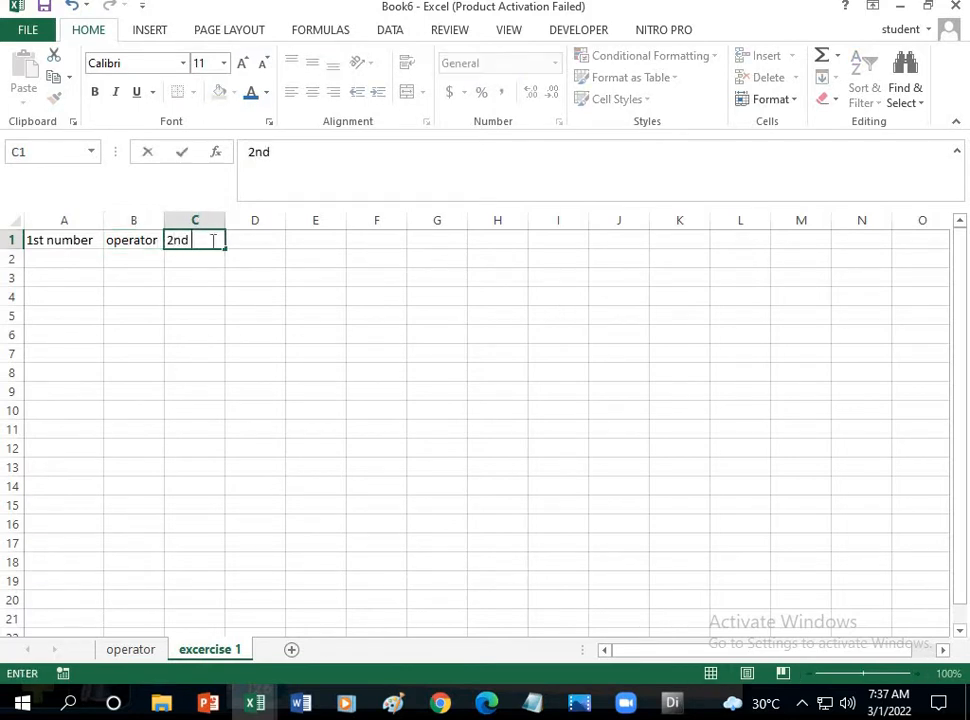
{"action": "type", "text": " number"}
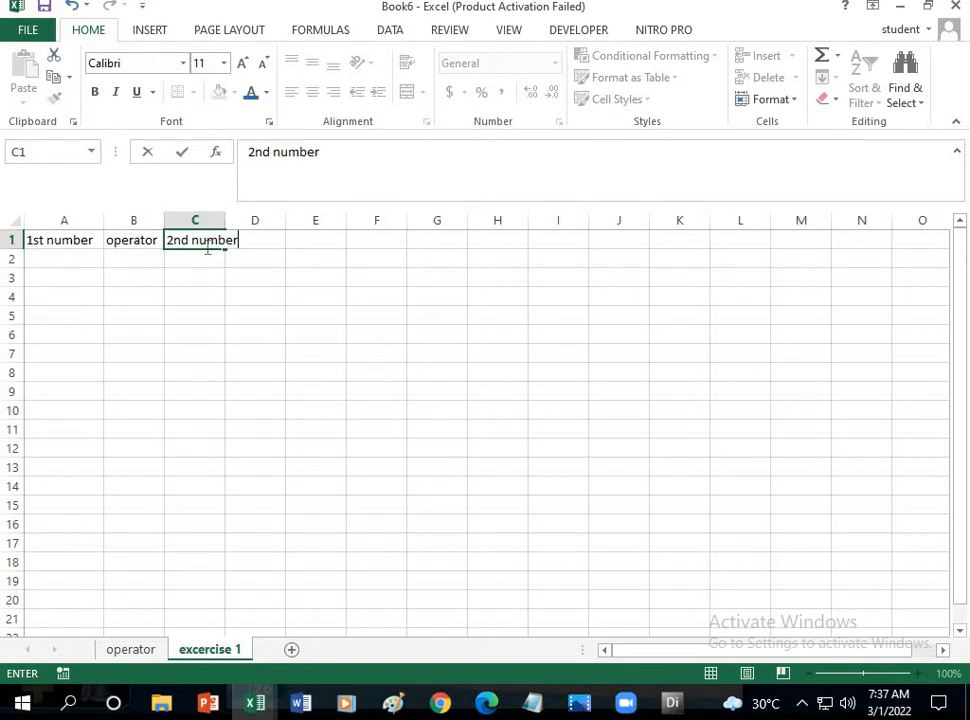
{"action": "left_click", "coordinate": [210, 292]}
{"action": "left_click", "coordinate": [210, 238]}
{"action": "left_click_drag", "start_coordinate": [225, 219], "coordinate": [256, 220]}
Step: Complete the heading row with "equal" in D1 and "answer" in E1
{"action": "left_click", "coordinate": [277, 232]}
{"action": "type", "text": "e"}
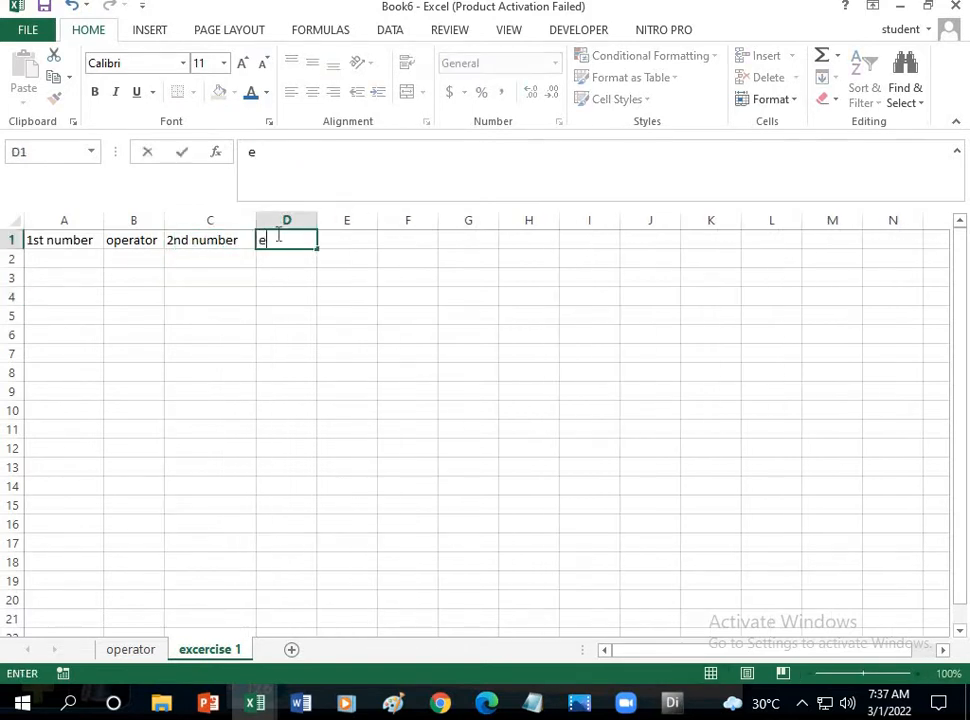
{"action": "type", "text": "qual"}
{"action": "left_click", "coordinate": [336, 240]}
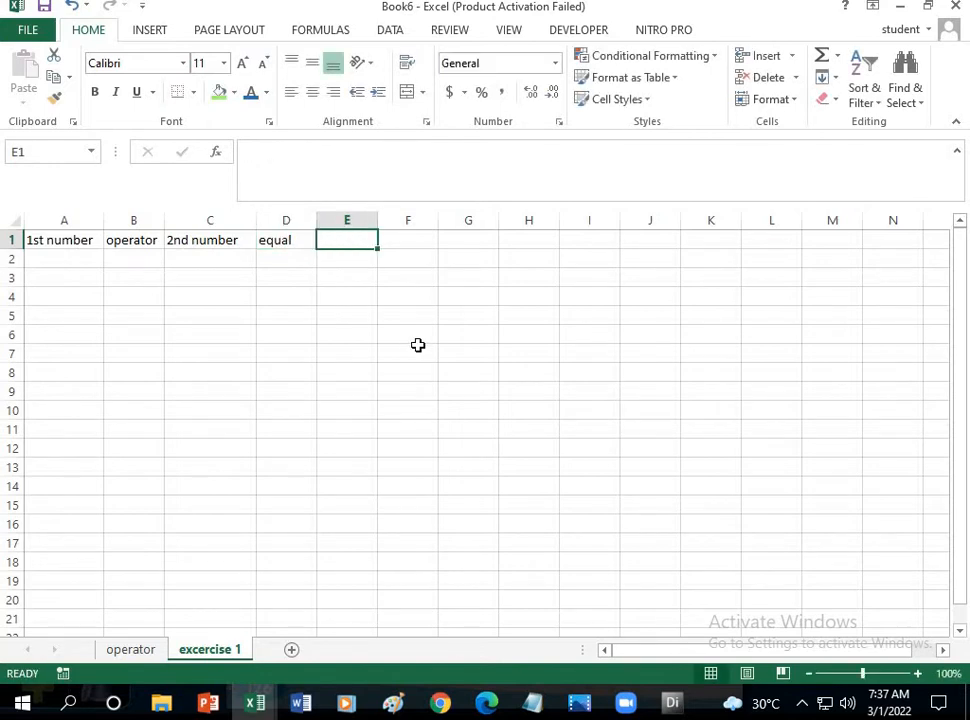
{"action": "type", "text": "answer"}
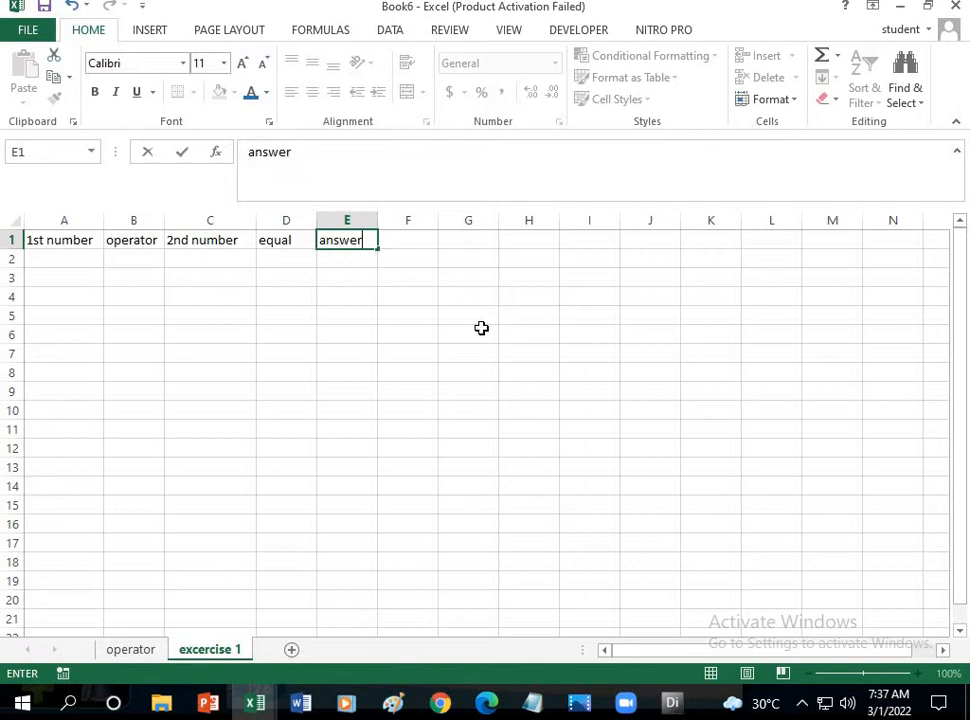
{"action": "left_click", "coordinate": [341, 313]}
Step: Enter the first two values of the 1st number column, 5 in A2 and 10 in A3
{"action": "left_click", "coordinate": [47, 258]}
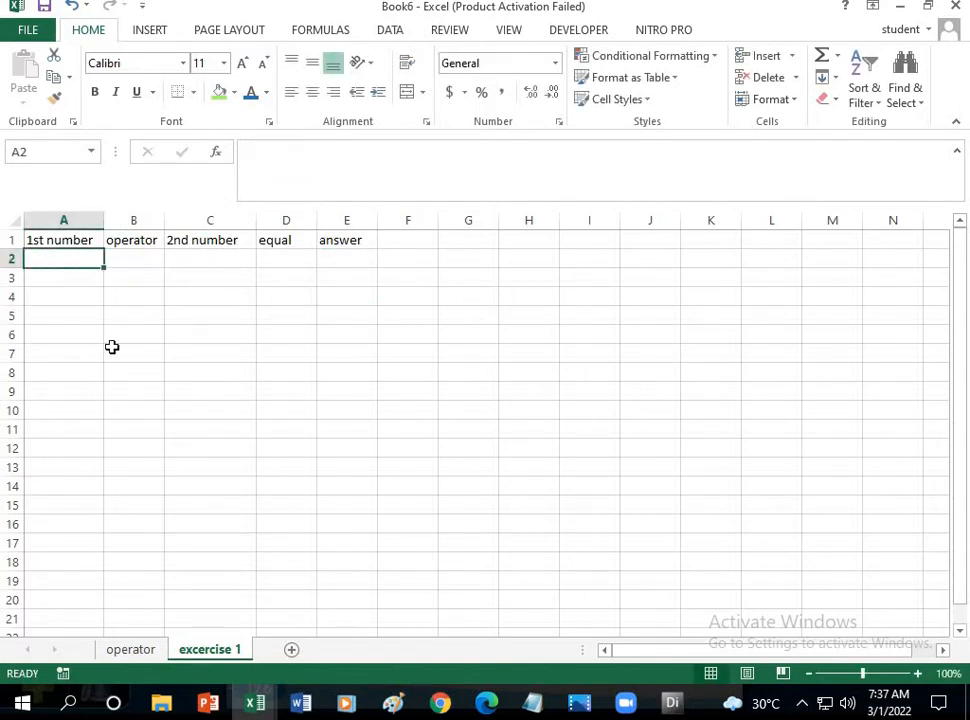
{"action": "type", "text": "5"}
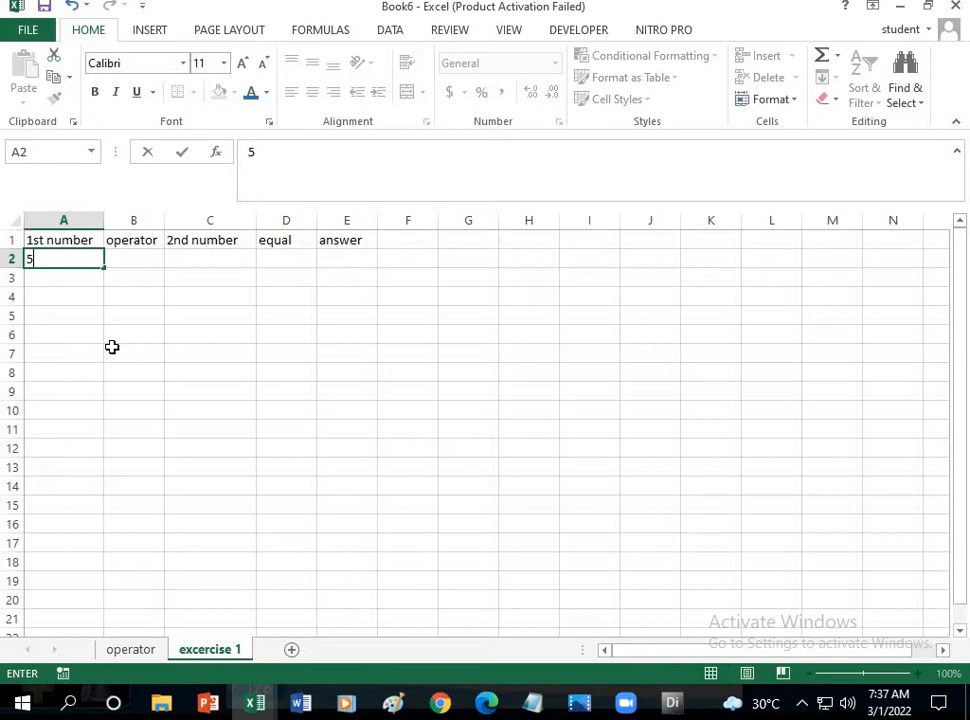
{"action": "left_click", "coordinate": [84, 279]}
{"action": "type", "text": "10"}
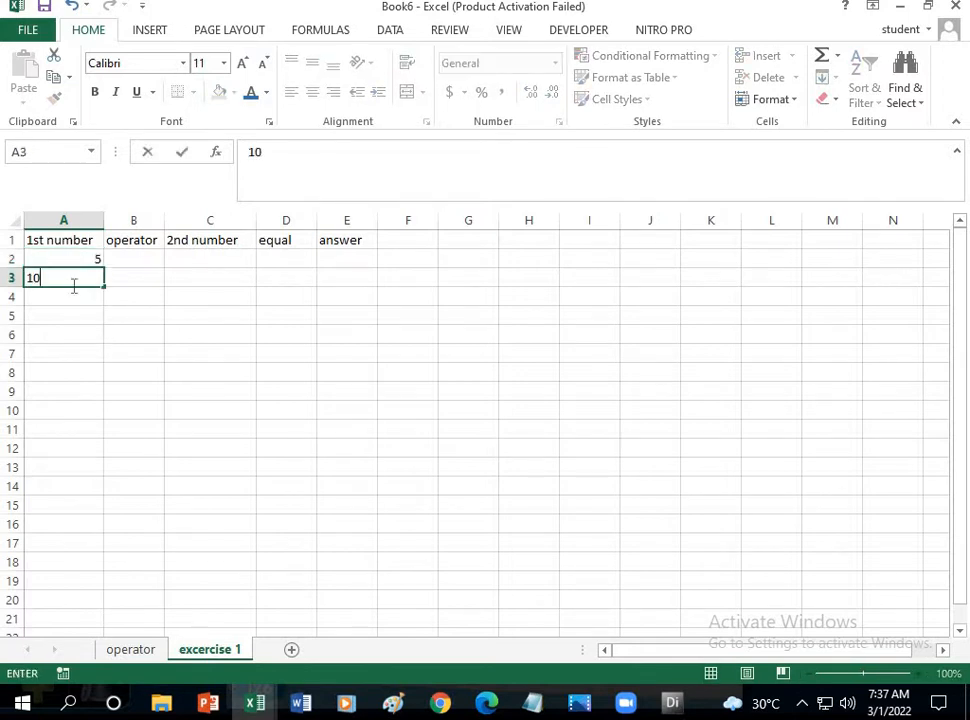
{"action": "key", "text": "Return"}
{"action": "key", "text": "Return"}
Step: Extend the number series from A2:A3 down to A11, up to the value 50
{"action": "double_click", "coordinate": [91, 258]}
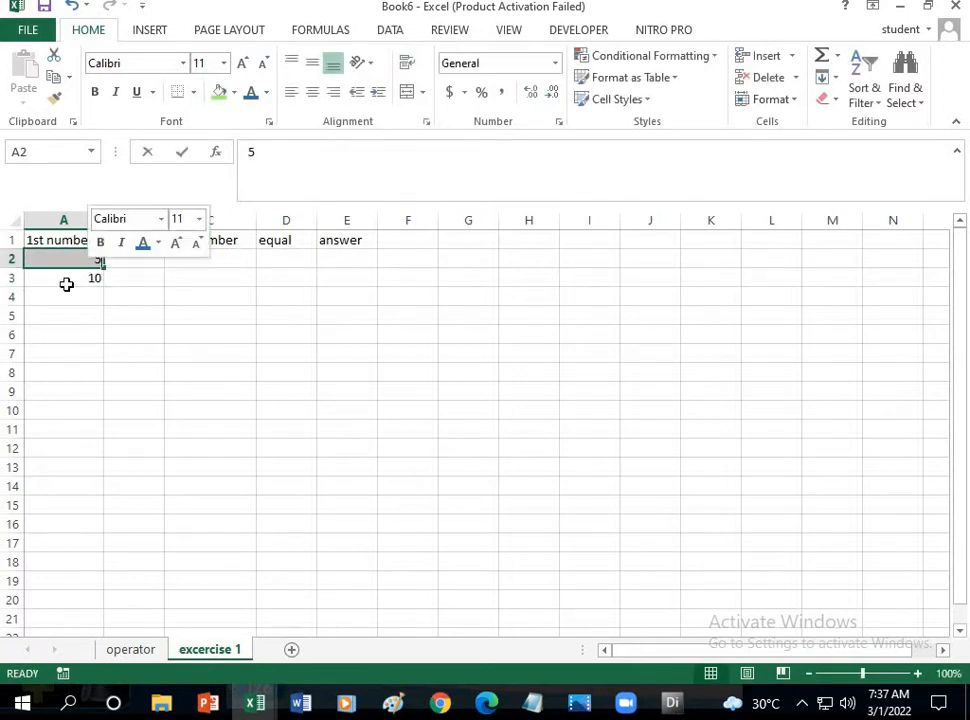
{"action": "left_click", "coordinate": [65, 282]}
{"action": "left_click", "coordinate": [61, 257]}
{"action": "left_click", "coordinate": [60, 276], "text": "shift"}
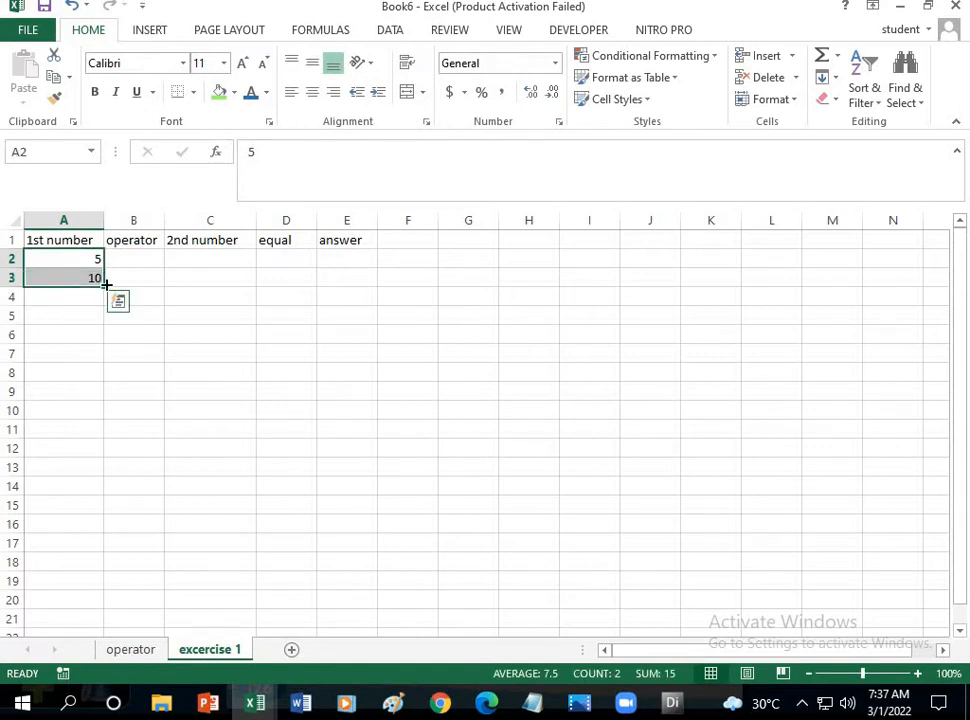
{"action": "left_click_drag", "start_coordinate": [104, 286], "coordinate": [95, 437]}
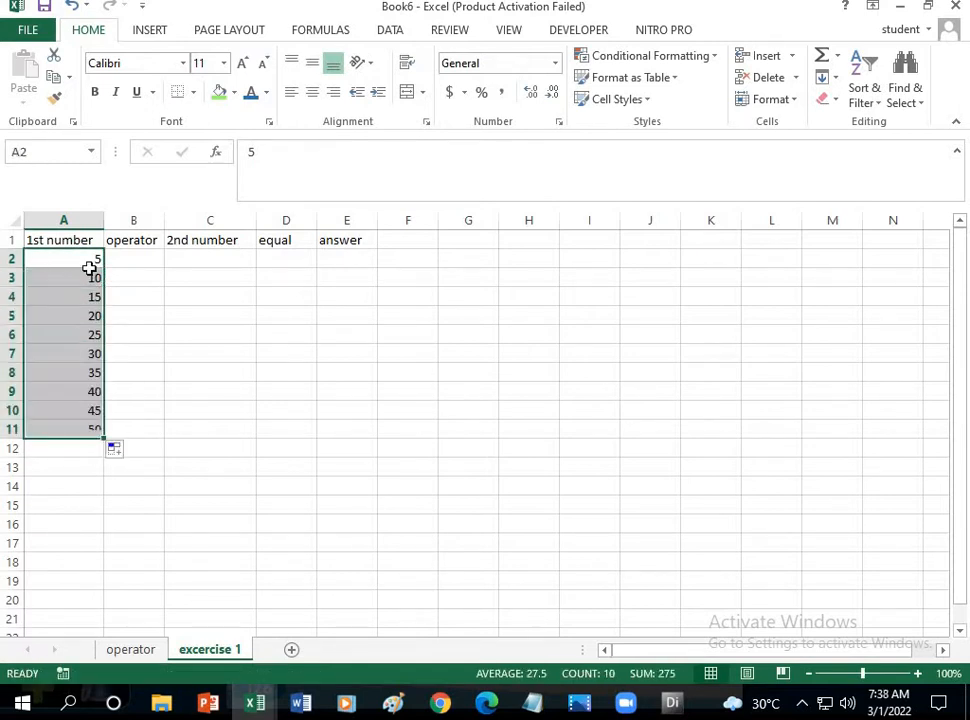
Step: Widen column B slightly and enter the operators + in B2 and B3 and - in B4 and B5
{"action": "left_click", "coordinate": [145, 259]}
{"action": "left_click_drag", "start_coordinate": [161, 224], "coordinate": [175, 221]}
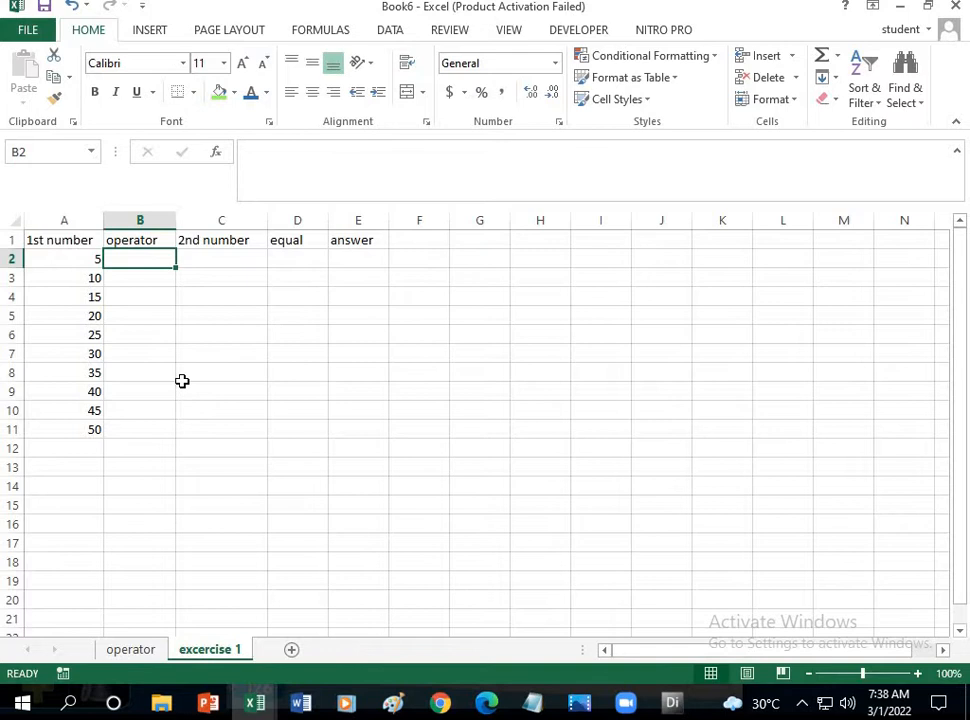
{"action": "type", "text": "+"}
{"action": "key", "text": "Return"}
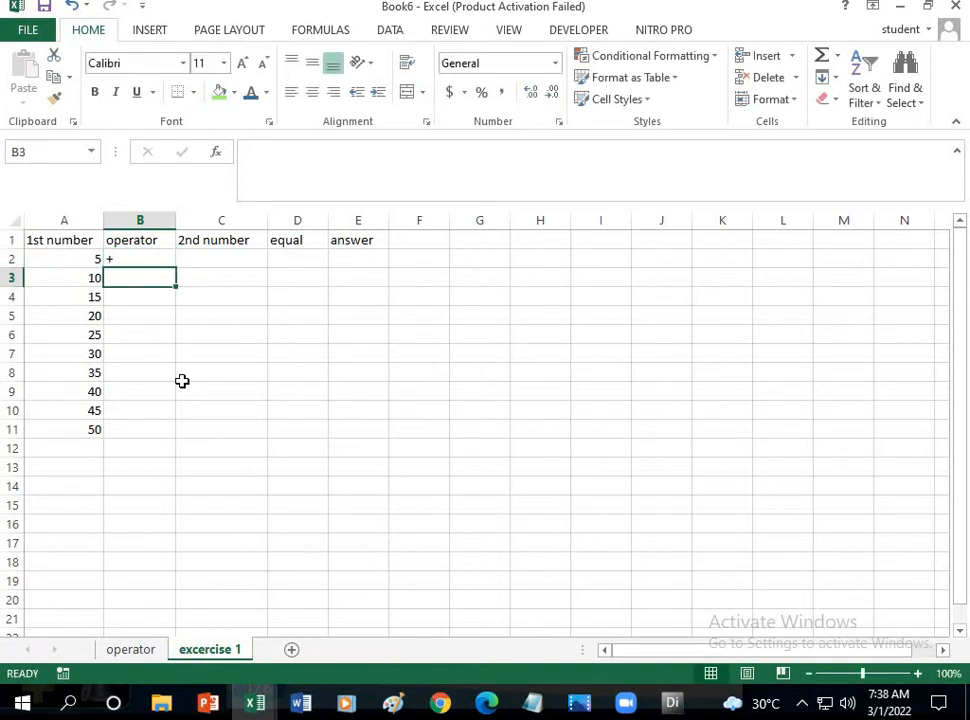
{"action": "type", "text": "+"}
{"action": "key", "text": "Return"}
{"action": "type", "text": "-"}
{"action": "key", "text": "Return"}
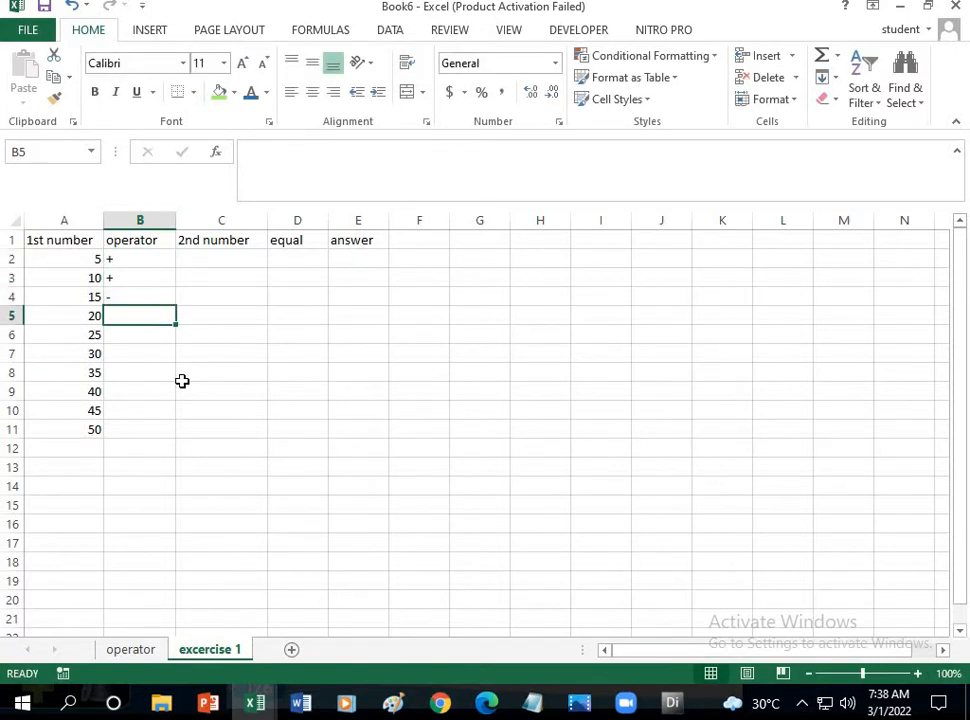
{"action": "type", "text": "-"}
{"action": "key", "text": "Return"}
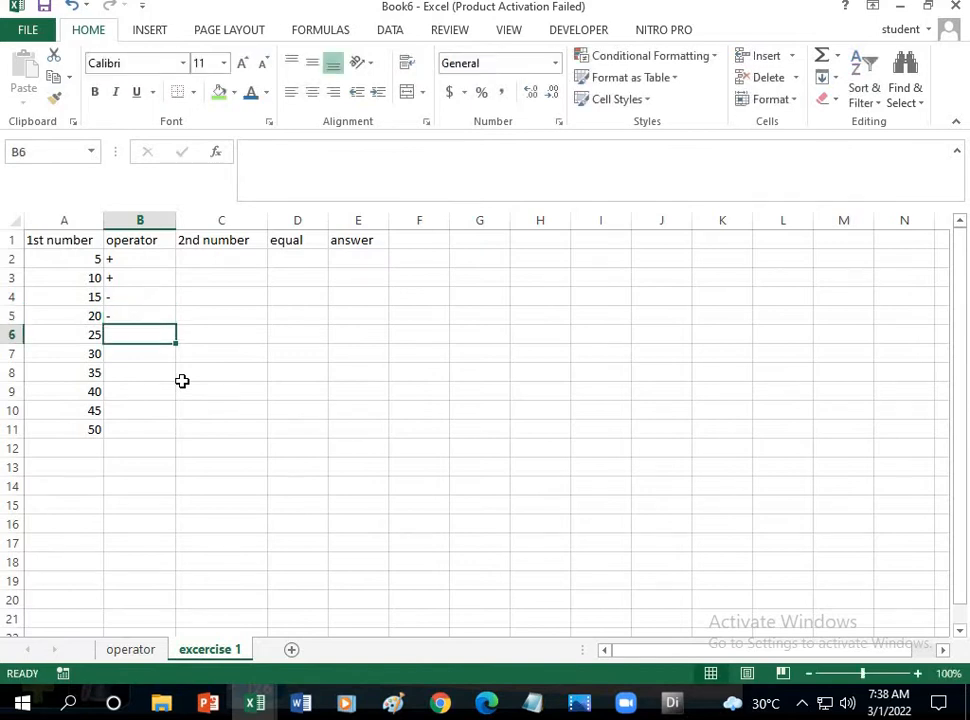
Step: Continue the operator column with * in B6 and B7 and / in B8 and B9
{"action": "type", "text": "*"}
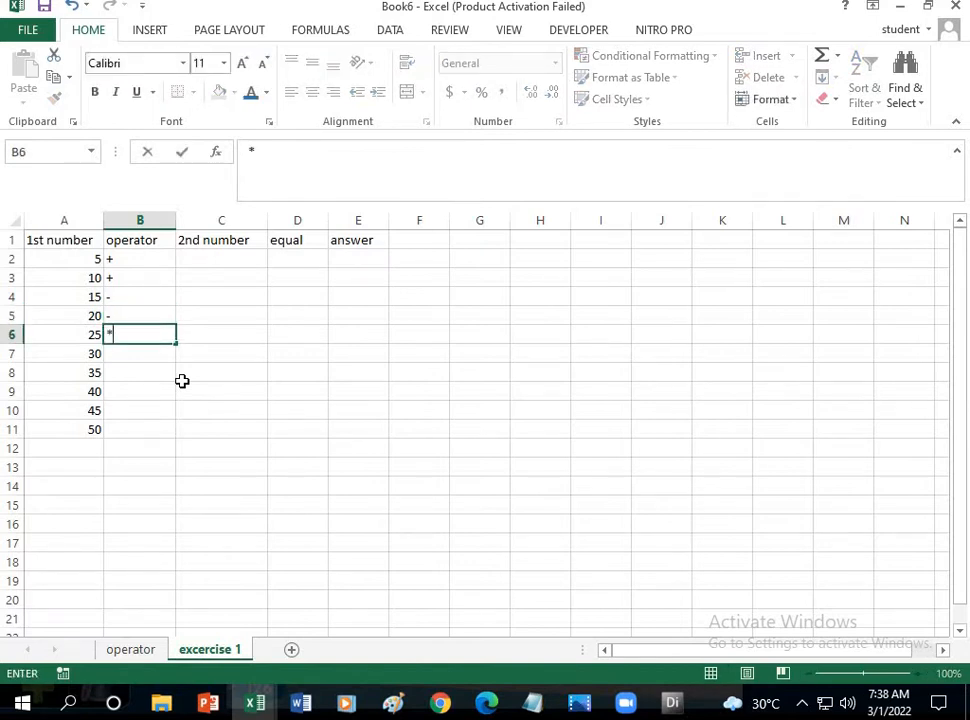
{"action": "key", "text": "Return"}
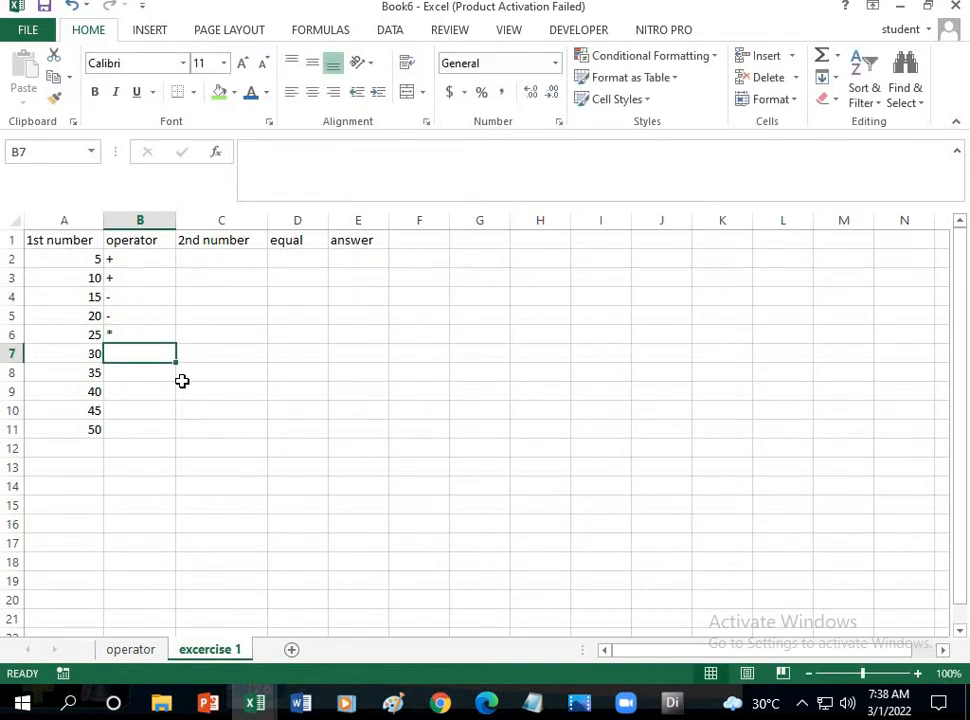
{"action": "type", "text": "*"}
{"action": "key", "text": "Return"}
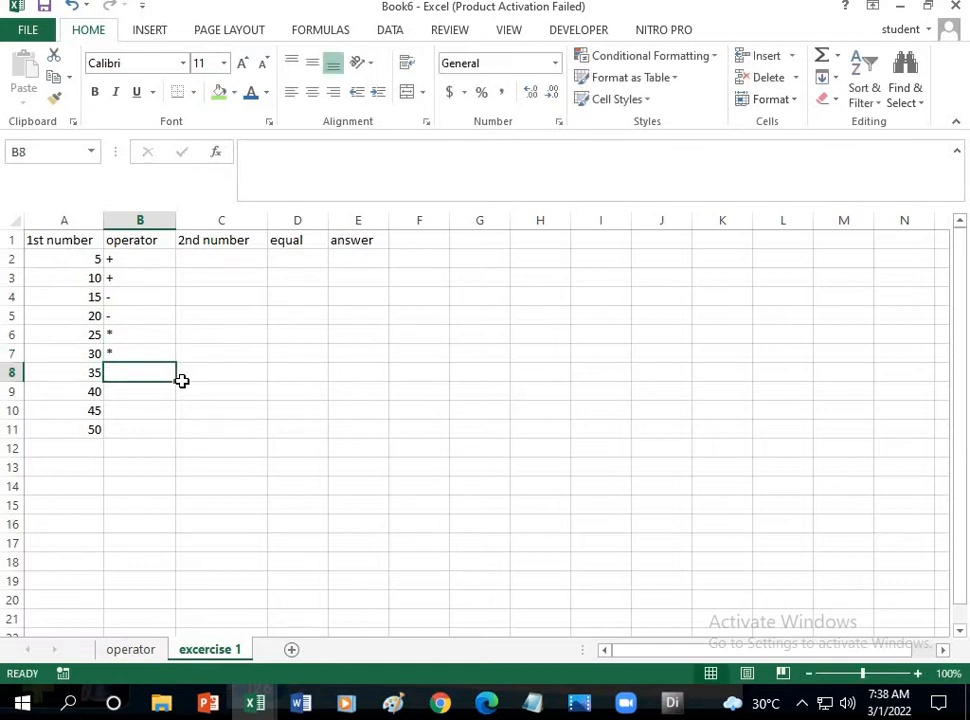
{"action": "double_click", "coordinate": [149, 371]}
{"action": "type", "text": "/"}
{"action": "key", "text": "Return"}
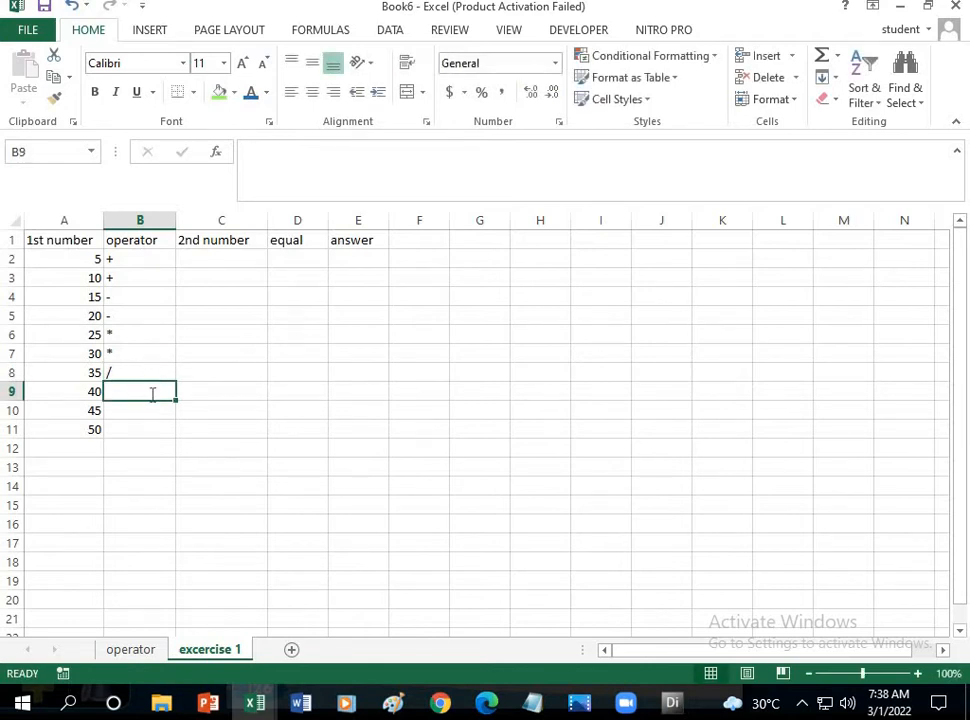
{"action": "double_click", "coordinate": [152, 394]}
{"action": "type", "text": "/"}
{"action": "key", "text": "Return"}
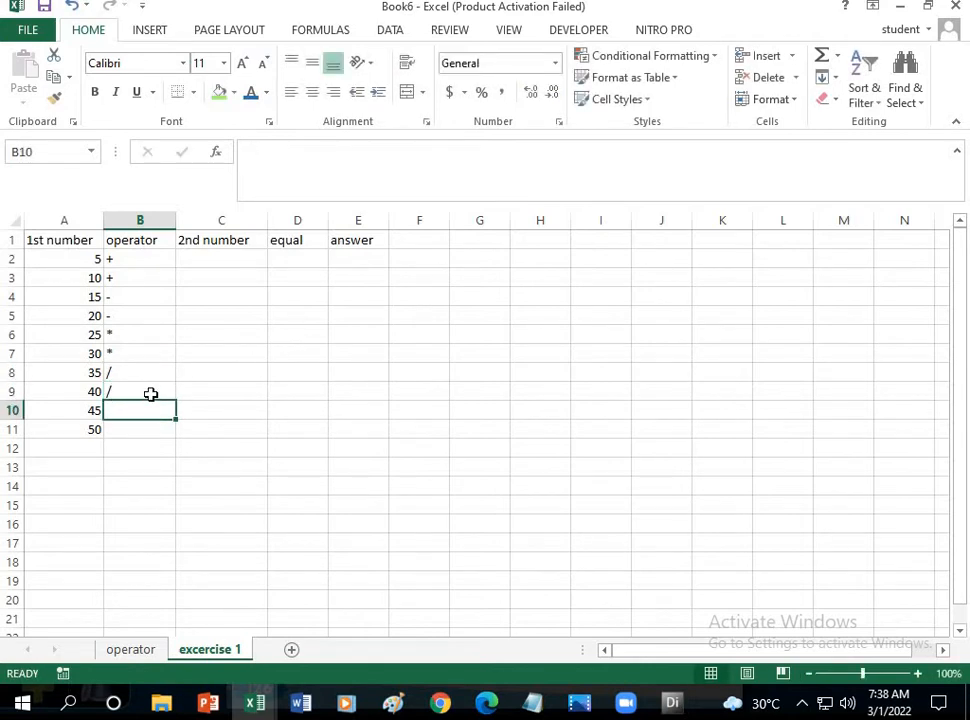
Step: Complete the operator column with + in B10 and - in B11
{"action": "type", "text": "+"}
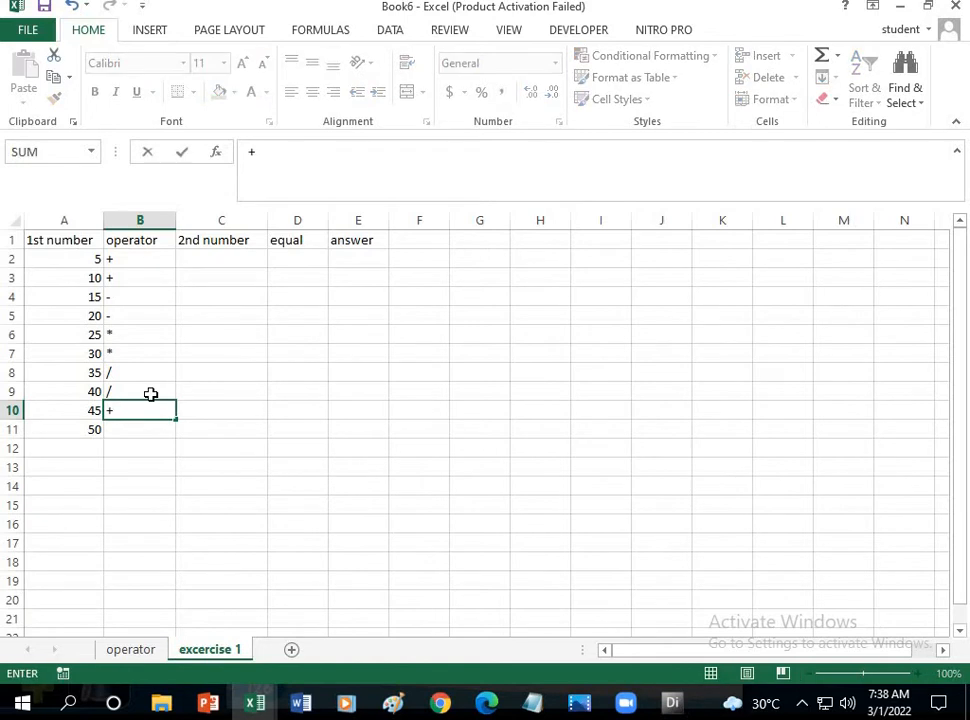
{"action": "key", "text": "Return"}
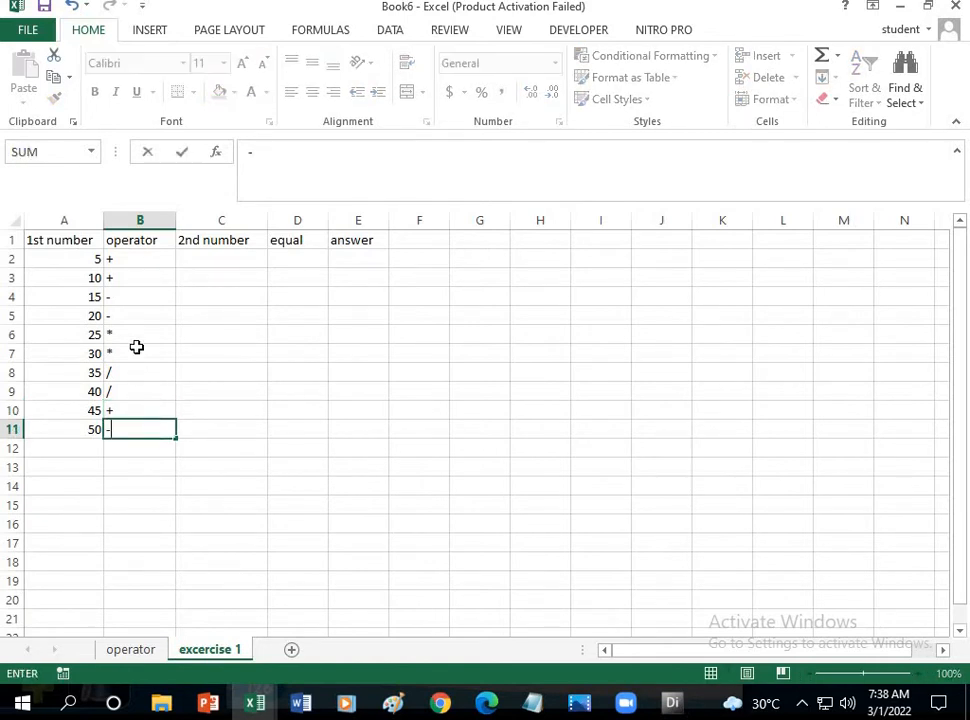
{"action": "key", "text": "Return"}
Step: Enter 50 in C2 and 40 in C3 and try to extend the series down the 2nd number column
{"action": "left_click", "coordinate": [220, 261]}
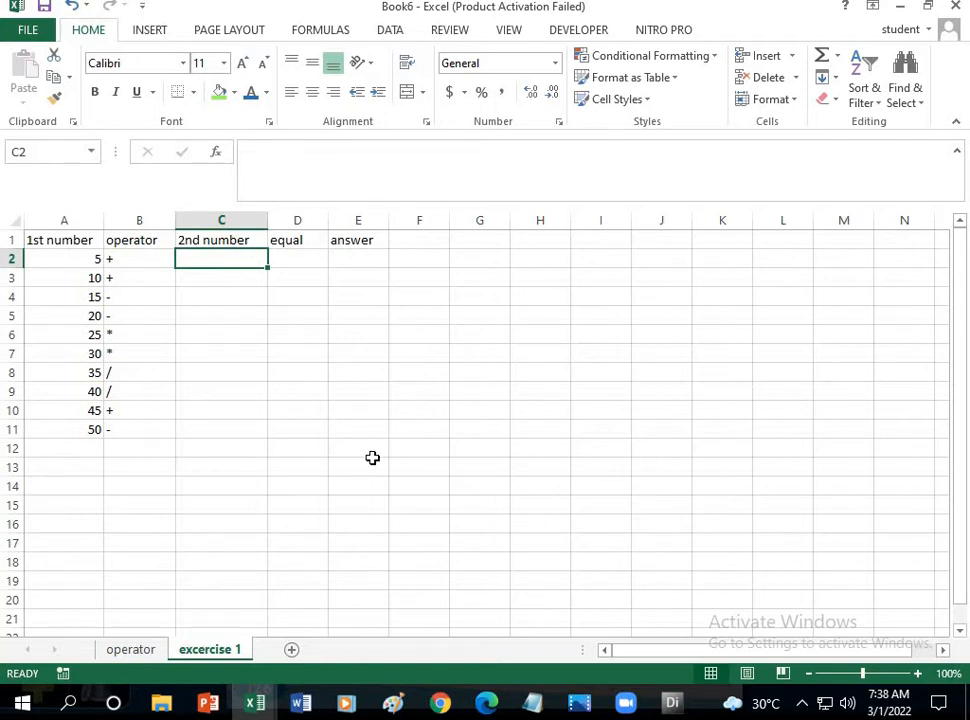
{"action": "type", "text": "10"}
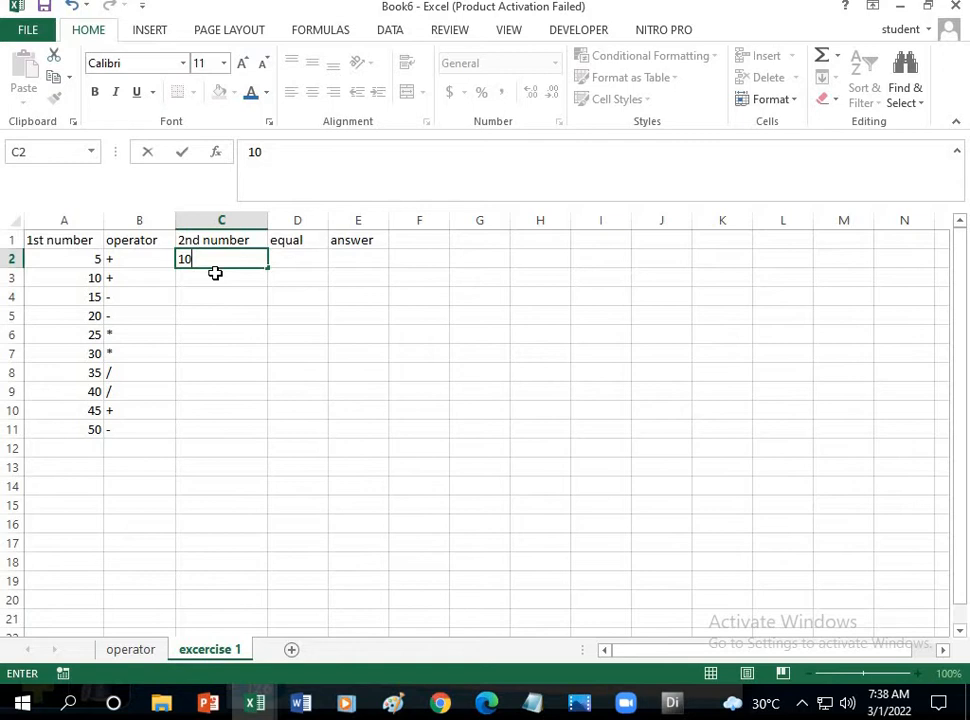
{"action": "key", "text": "BackSpace"}
{"action": "key", "text": "BackSpace"}
{"action": "key", "text": "Return"}
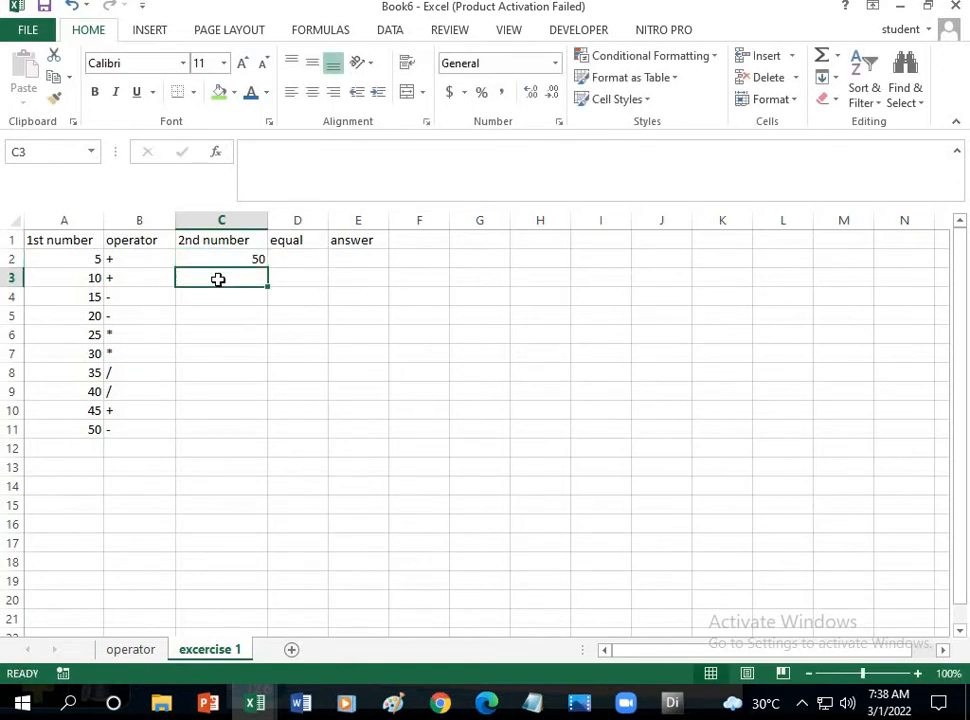
{"action": "type", "text": "40"}
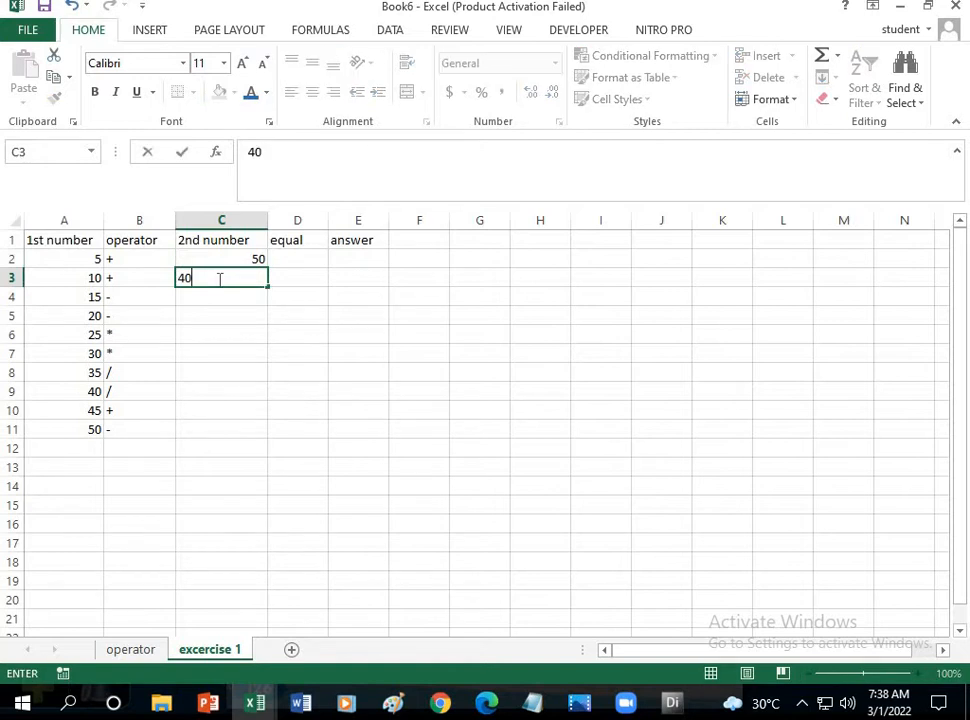
{"action": "left_click_drag", "start_coordinate": [226, 262], "coordinate": [225, 273]}
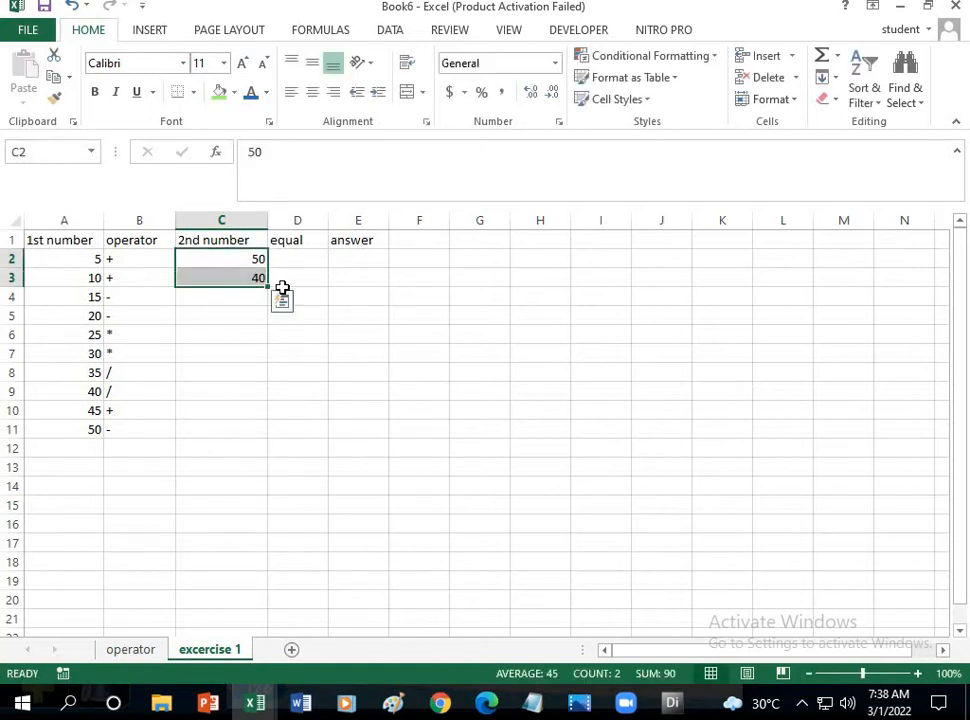
{"action": "mouse_move", "coordinate": [267, 309]}
{"action": "left_mouse_down"}
{"action": "mouse_move", "coordinate": [266, 422]}
{"action": "mouse_move", "coordinate": [260, 275]}
{"action": "mouse_move", "coordinate": [261, 287]}
{"action": "left_mouse_up"}
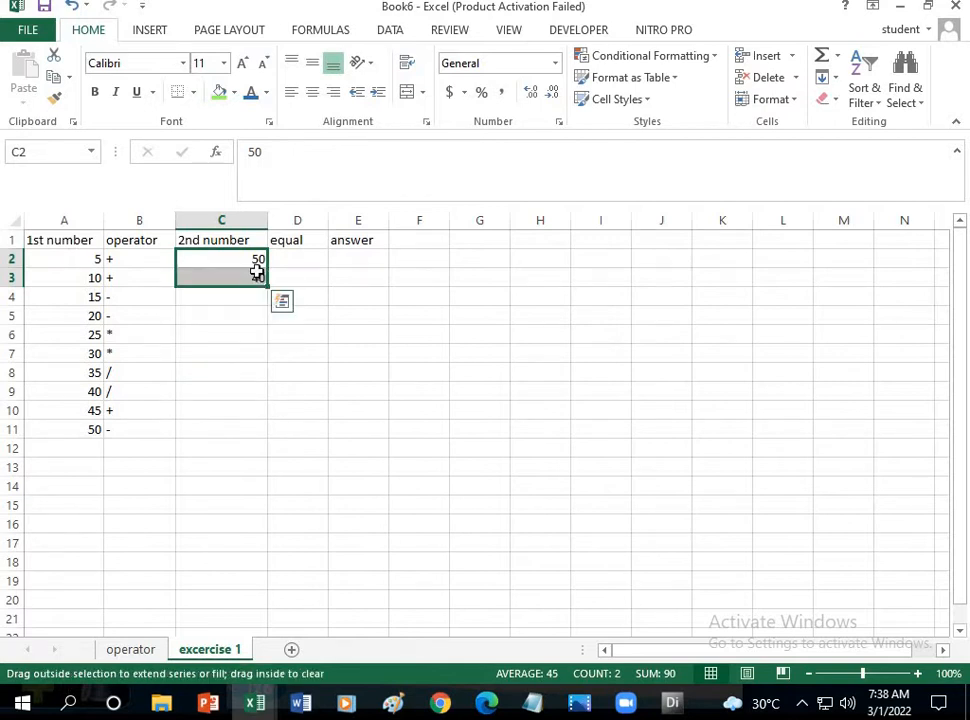
Step: Change the first two values of the 2nd number column to 150 in C2 and 140 in C3
{"action": "double_click", "coordinate": [251, 259]}
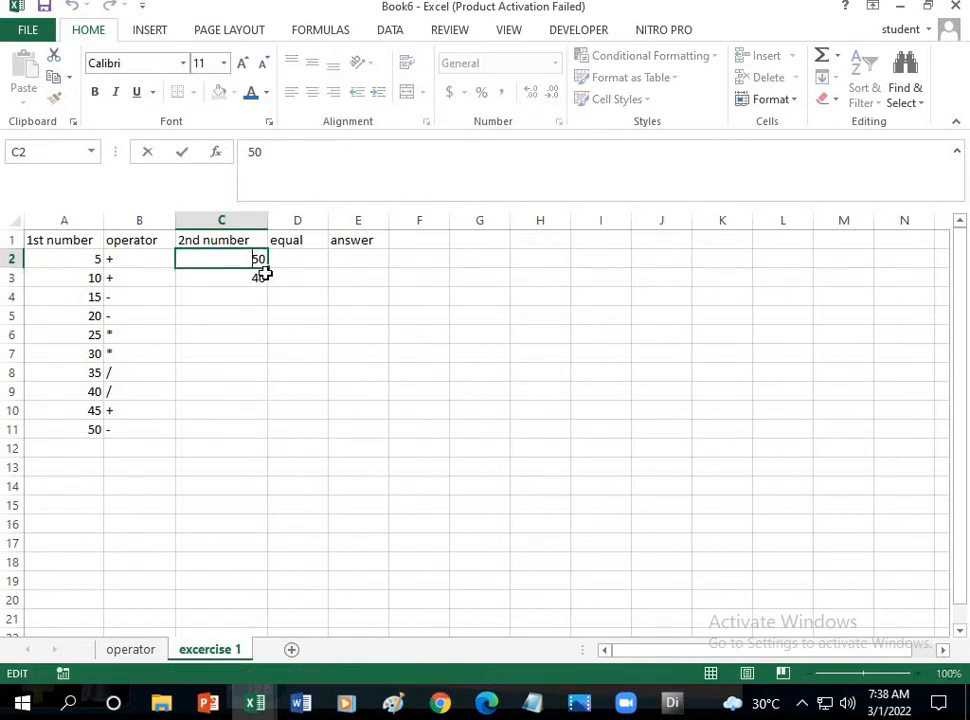
{"action": "type", "text": "1"}
{"action": "key", "text": "Return"}
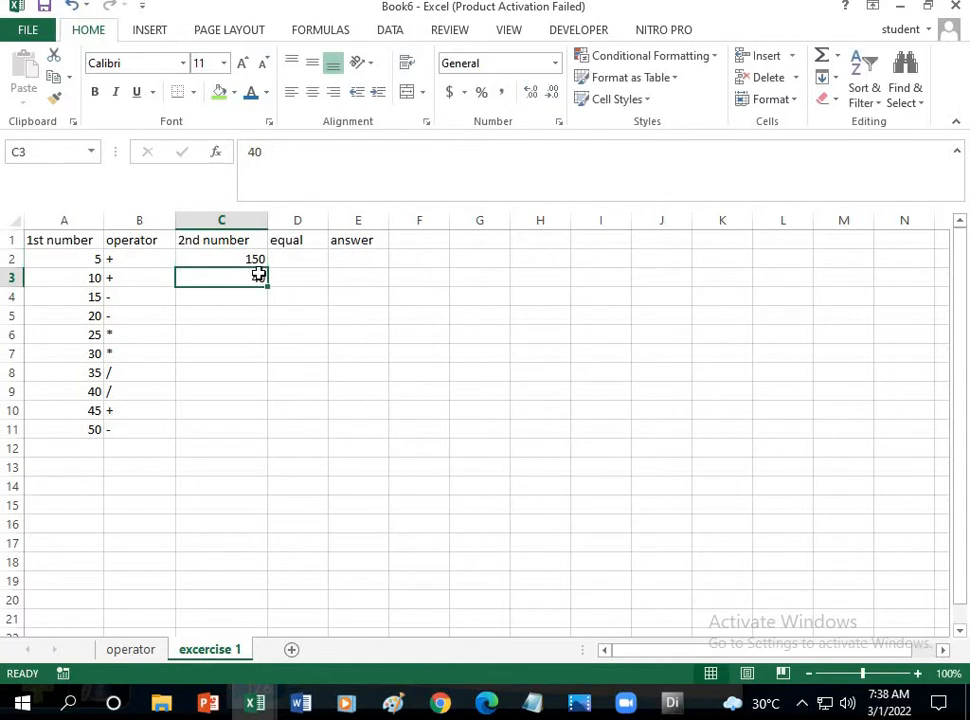
{"action": "double_click", "coordinate": [257, 276]}
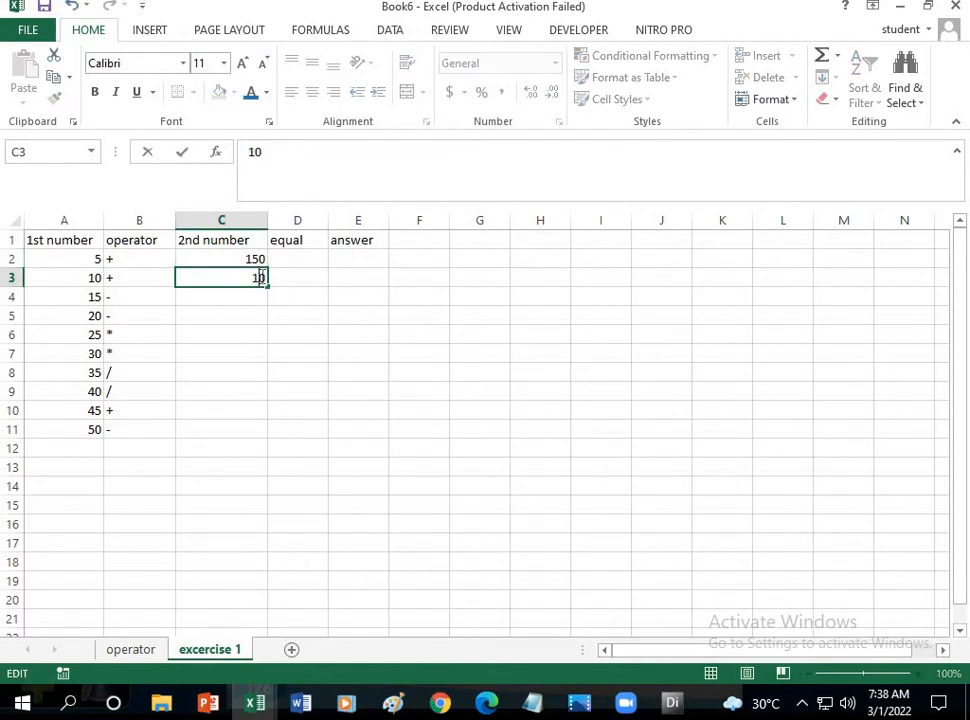
{"action": "type", "text": "14"}
{"action": "left_click", "coordinate": [255, 259]}
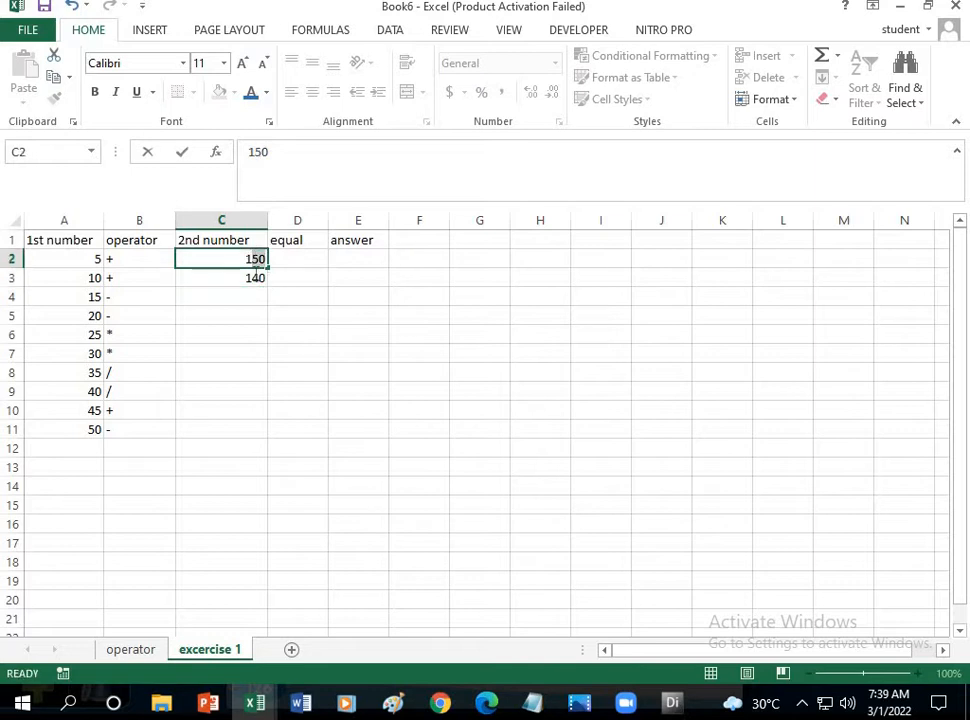
{"action": "double_click", "coordinate": [250, 259]}
{"action": "left_click", "coordinate": [226, 297]}
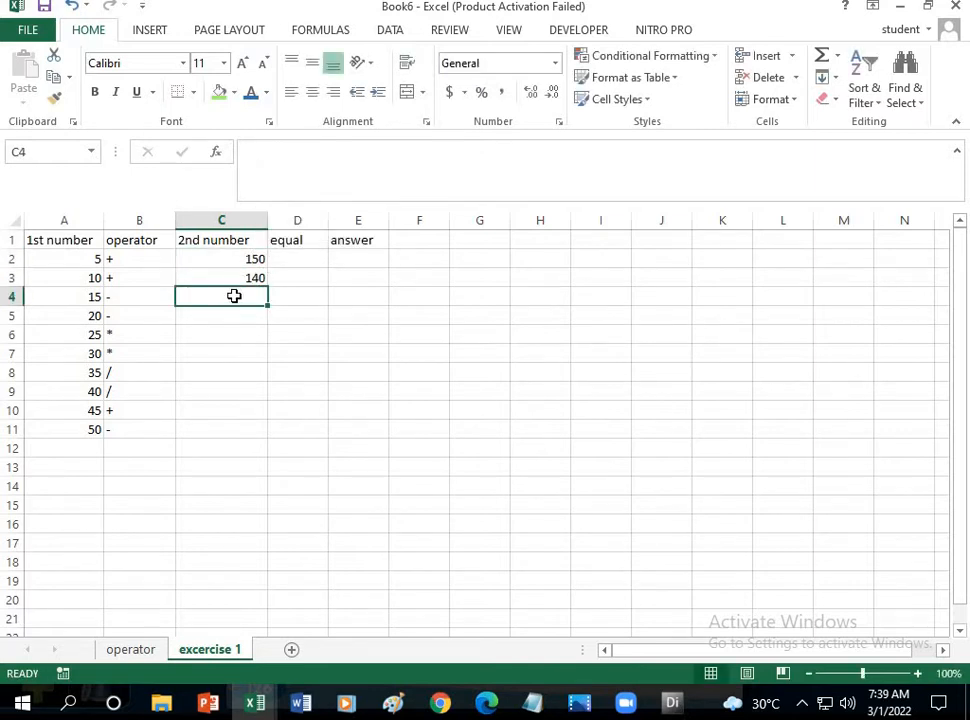
Step: Set C3 to 100 and extend the series from C2:C3 down to C4
{"action": "left_click", "coordinate": [240, 276]}
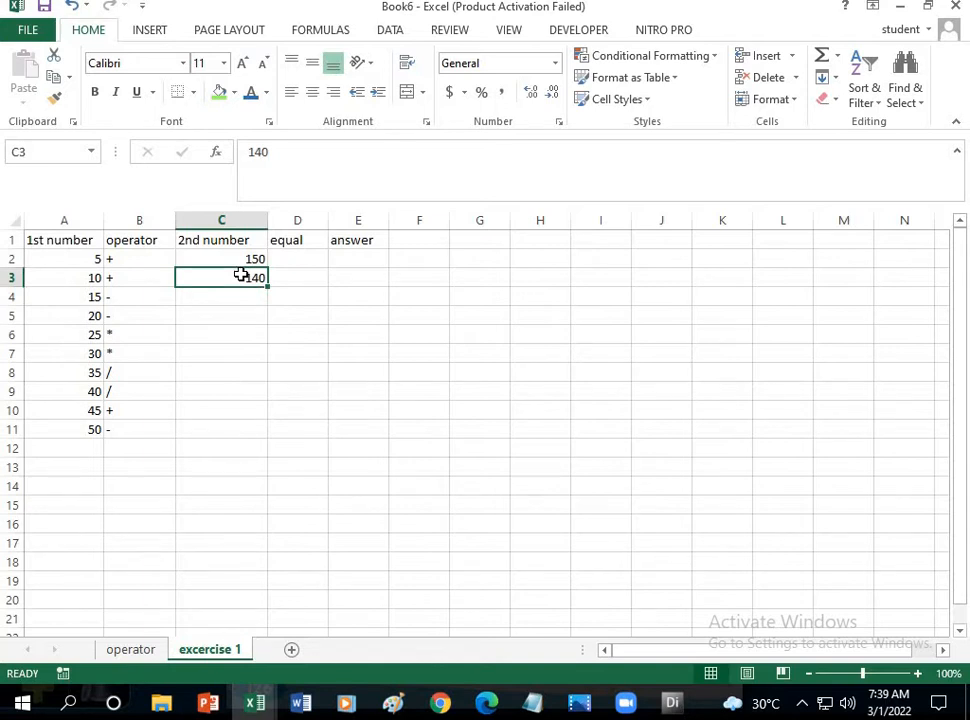
{"action": "key", "text": "BackSpace"}
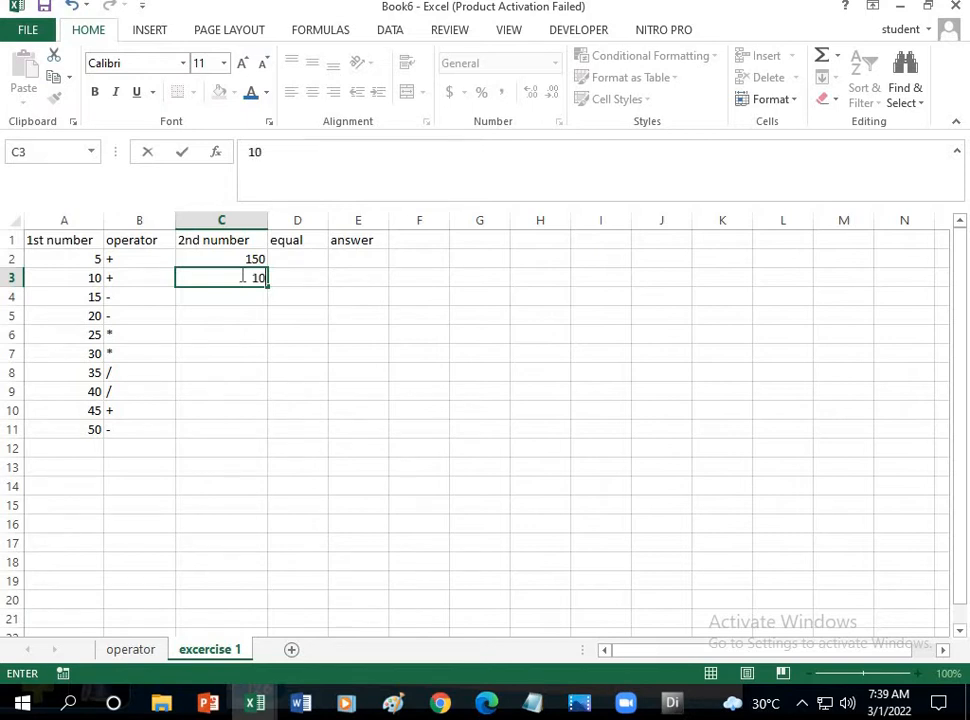
{"action": "left_click_drag", "start_coordinate": [229, 262], "coordinate": [267, 419]}
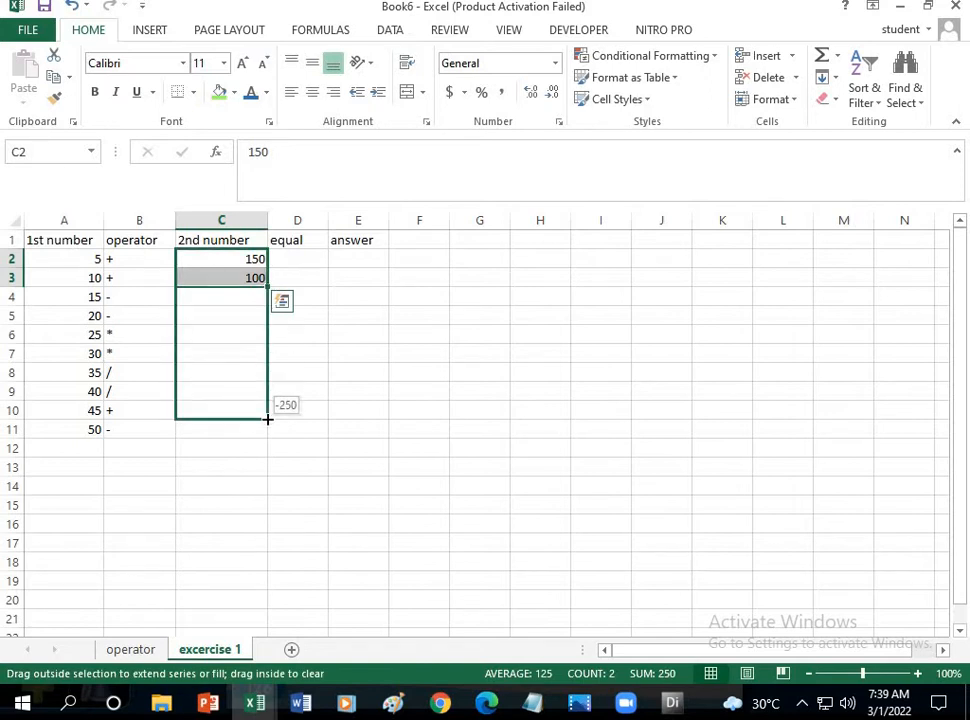
{"action": "left_click_drag", "start_coordinate": [270, 363], "coordinate": [270, 312]}
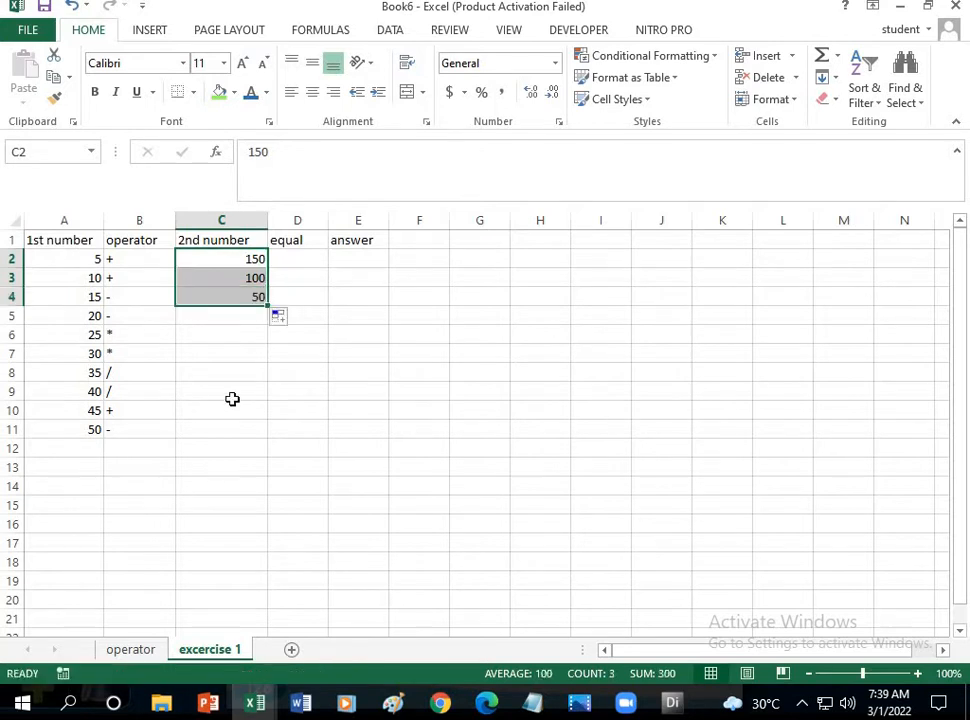
Step: Clear the contents of C2:C4 in the 2nd number column
{"action": "right_click", "coordinate": [254, 262]}
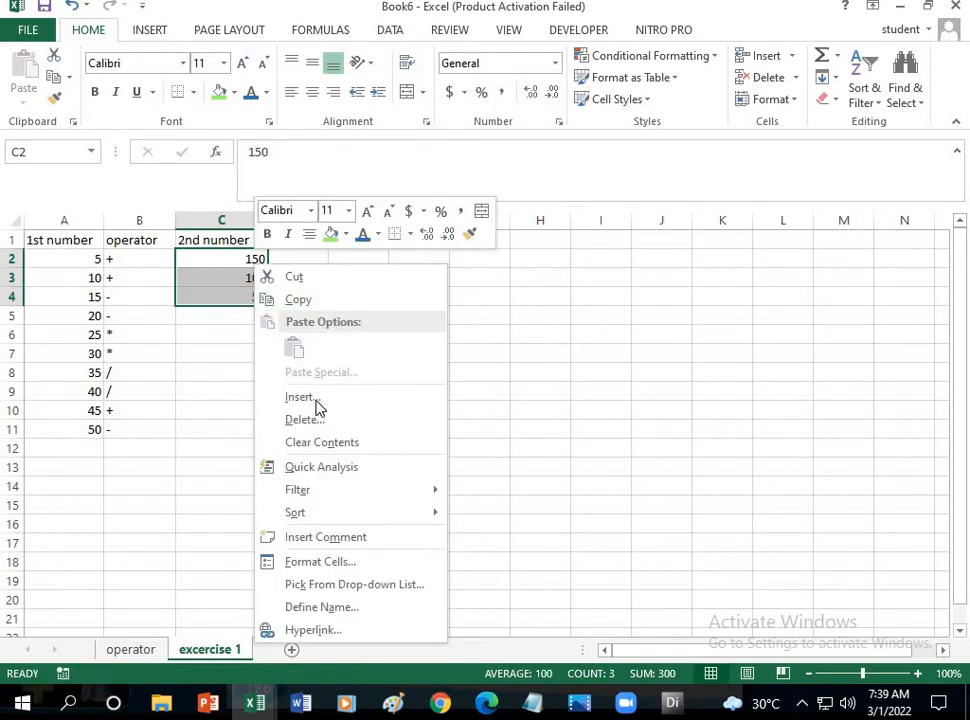
{"action": "left_click", "coordinate": [320, 447]}
Step: Enter 1 in C2 and 2 in C3 and extend the series down to C11, up to the value 10
{"action": "left_click", "coordinate": [247, 262]}
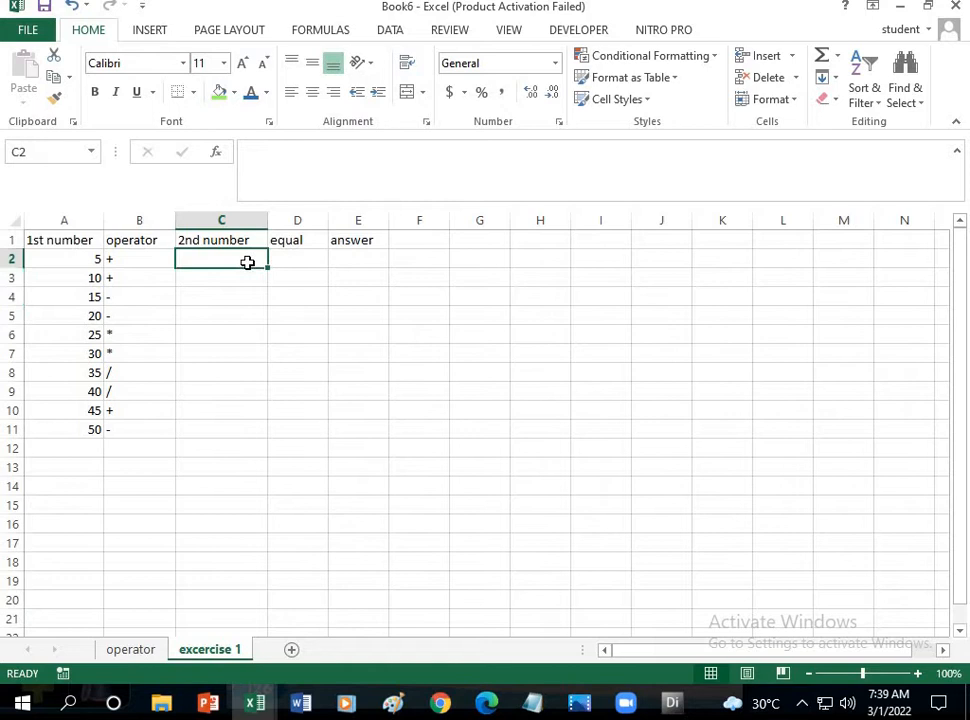
{"action": "type", "text": "1"}
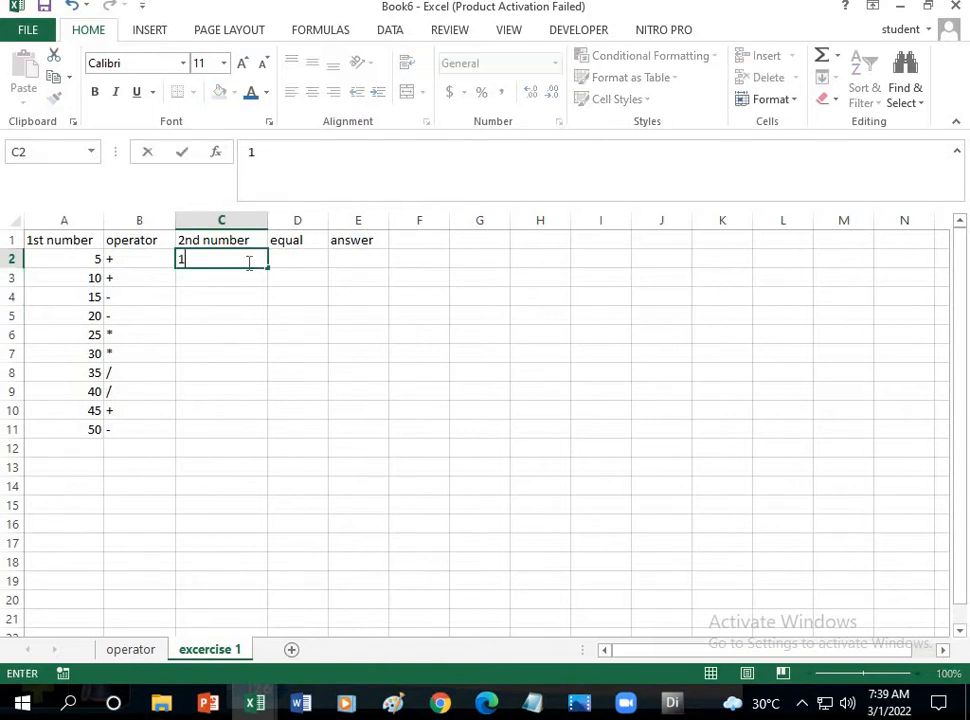
{"action": "key", "text": "Return"}
{"action": "type", "text": "2"}
{"action": "left_click_drag", "start_coordinate": [242, 258], "coordinate": [250, 431]}
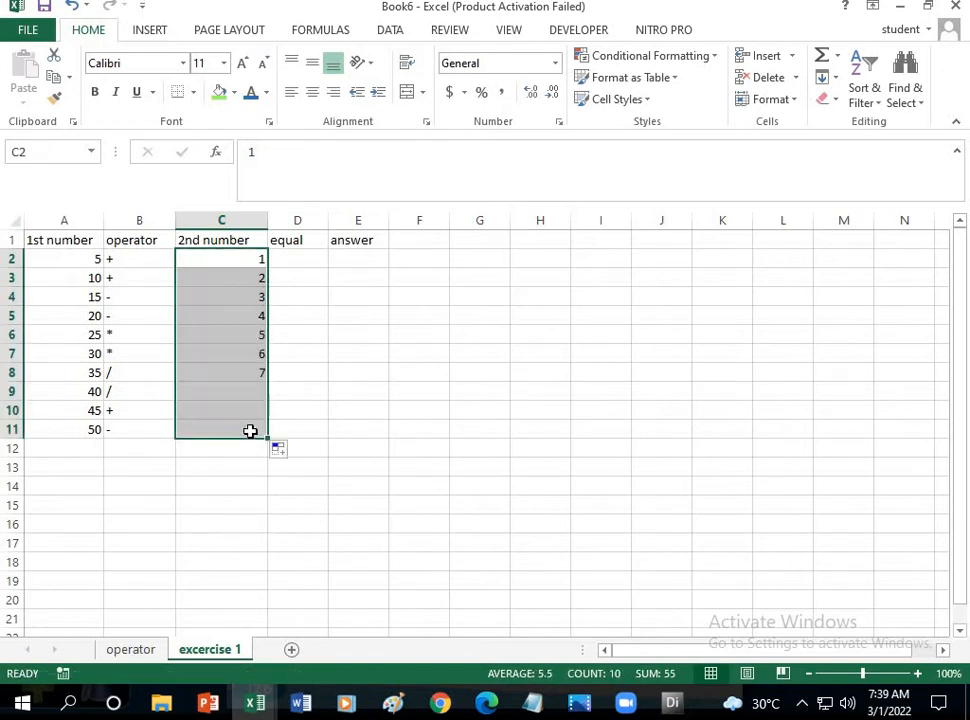
Step: Enter an = sign in D2 and fill it down the equal column to D11
{"action": "left_click", "coordinate": [318, 260]}
{"action": "type", "text": "="}
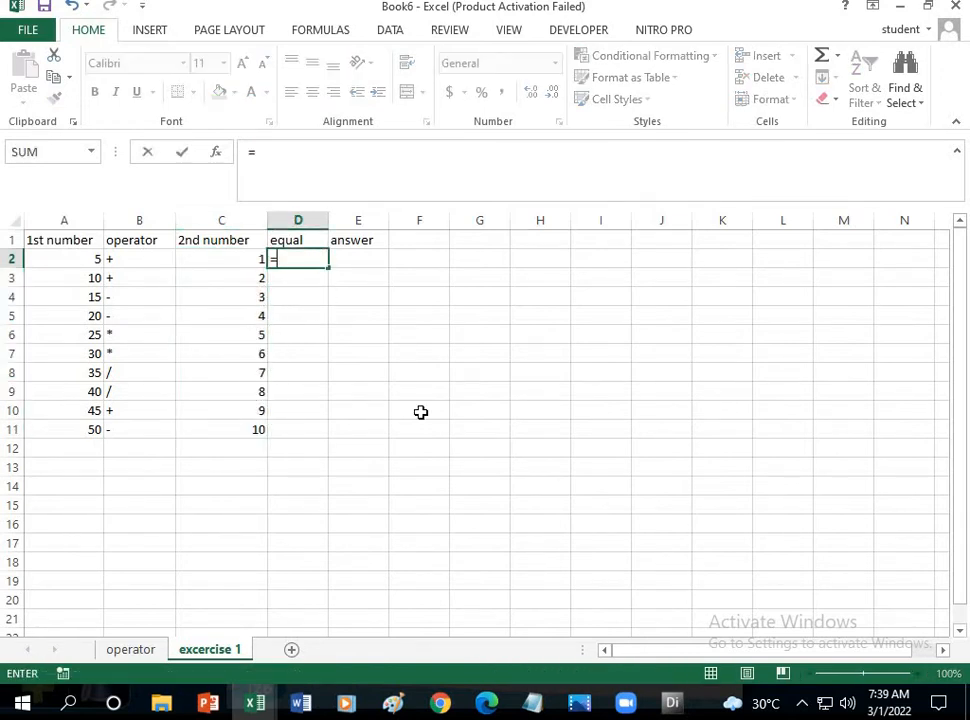
{"action": "key", "text": "Return"}
{"action": "type", "text": "\\"}
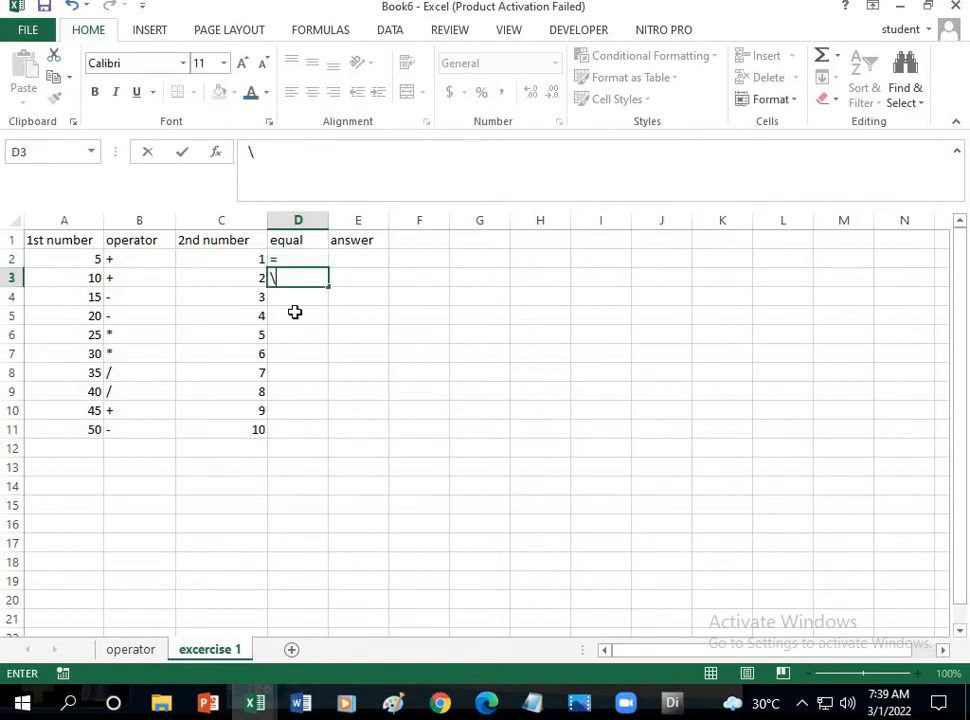
{"action": "key", "text": "BackSpace"}
{"action": "left_click", "coordinate": [318, 260]}
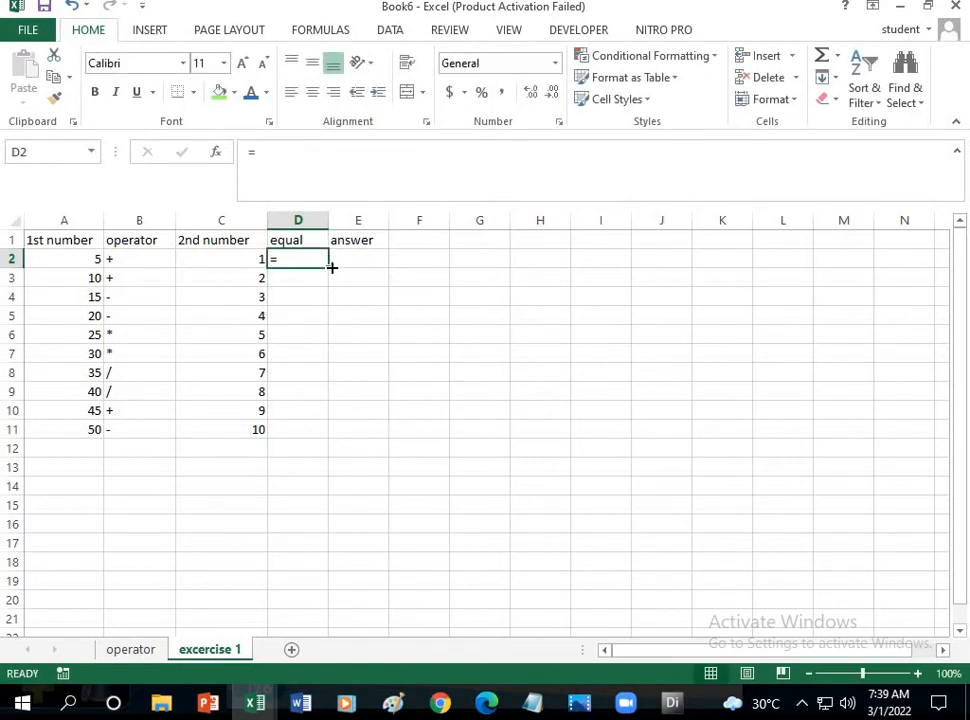
{"action": "left_click_drag", "start_coordinate": [330, 267], "coordinate": [320, 442]}
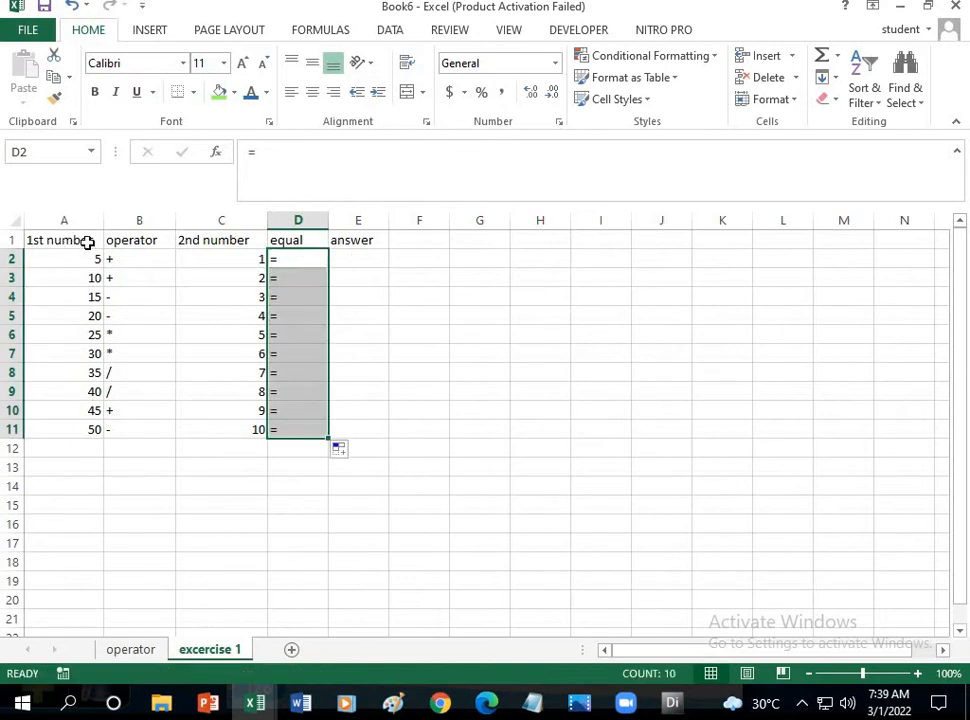
Step: Set the font size of the whole exercise table, A1:E11, to 20
{"action": "left_click_drag", "start_coordinate": [84, 245], "coordinate": [358, 430]}
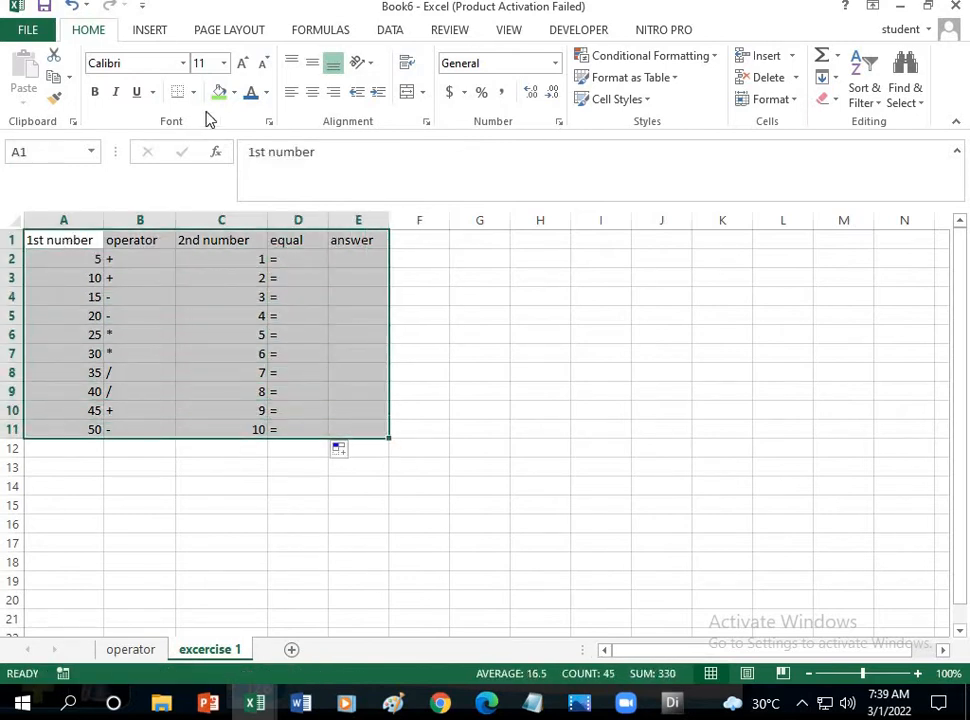
{"action": "left_click", "coordinate": [224, 63]}
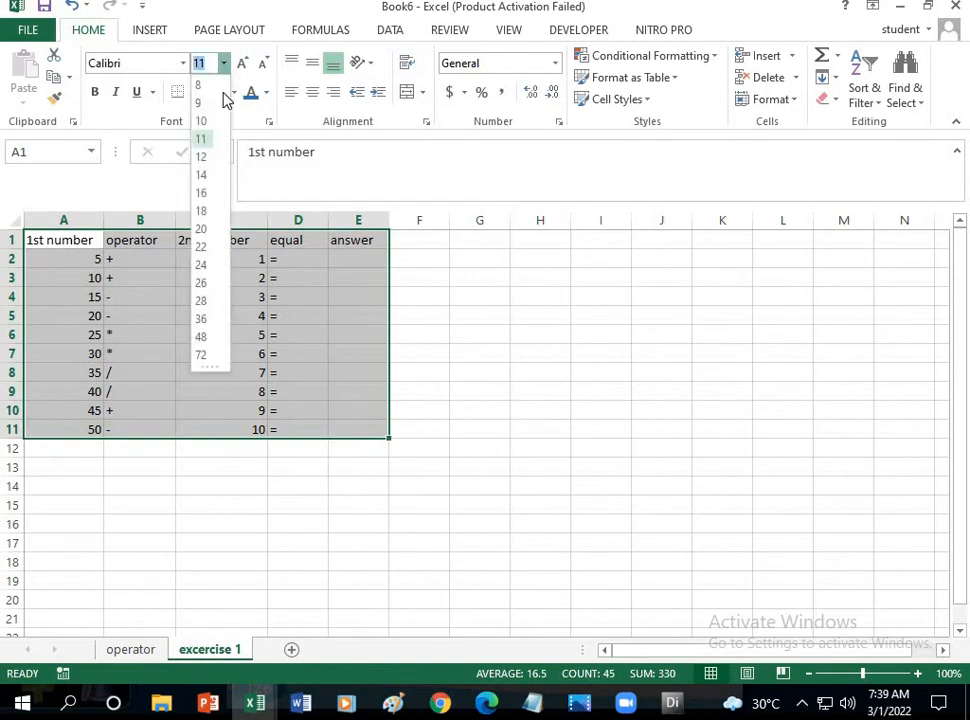
{"action": "left_click", "coordinate": [201, 228]}
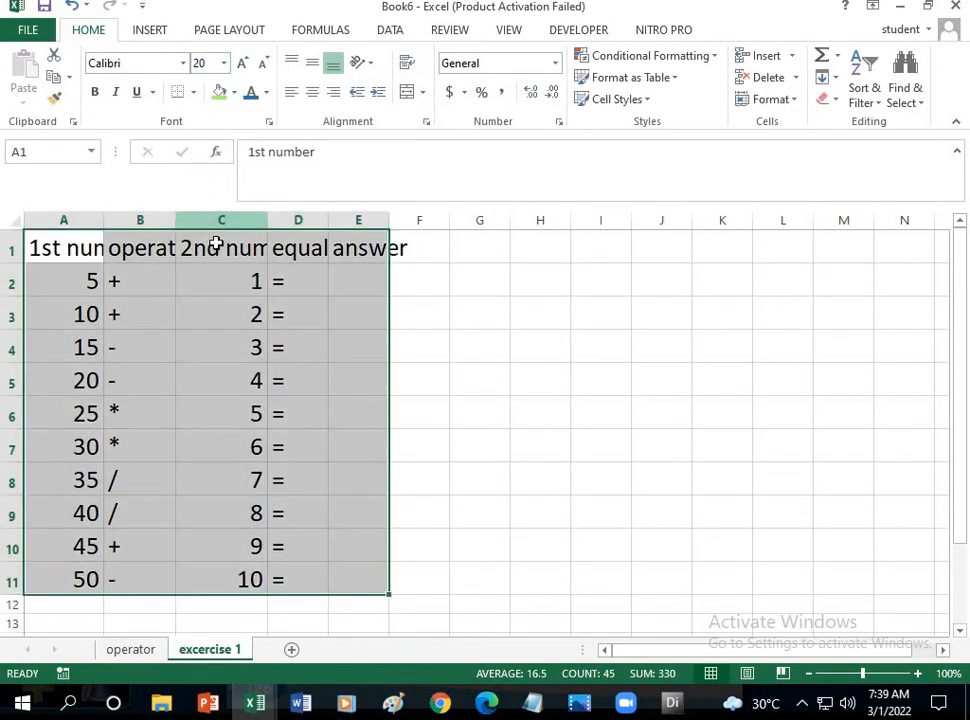
{"action": "left_click", "coordinate": [213, 272]}
{"action": "double_click", "coordinate": [213, 272]}
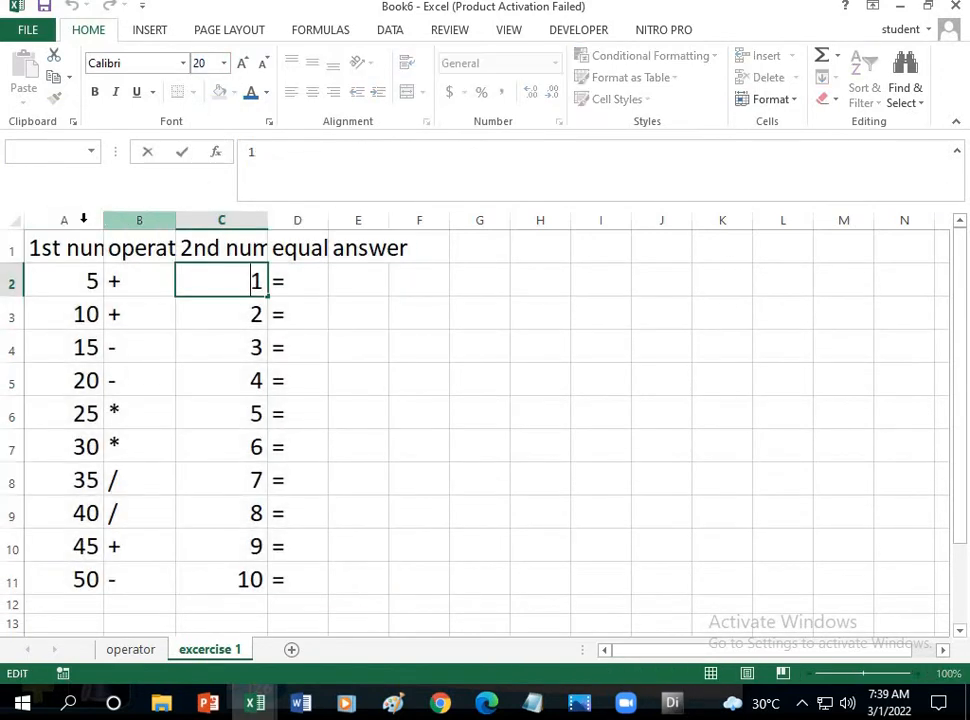
Step: Widen columns A, B, C and D so the enlarged header texts fit inside their cells
{"action": "left_click", "coordinate": [84, 218]}
{"action": "left_click_drag", "start_coordinate": [102, 219], "coordinate": [169, 219]}
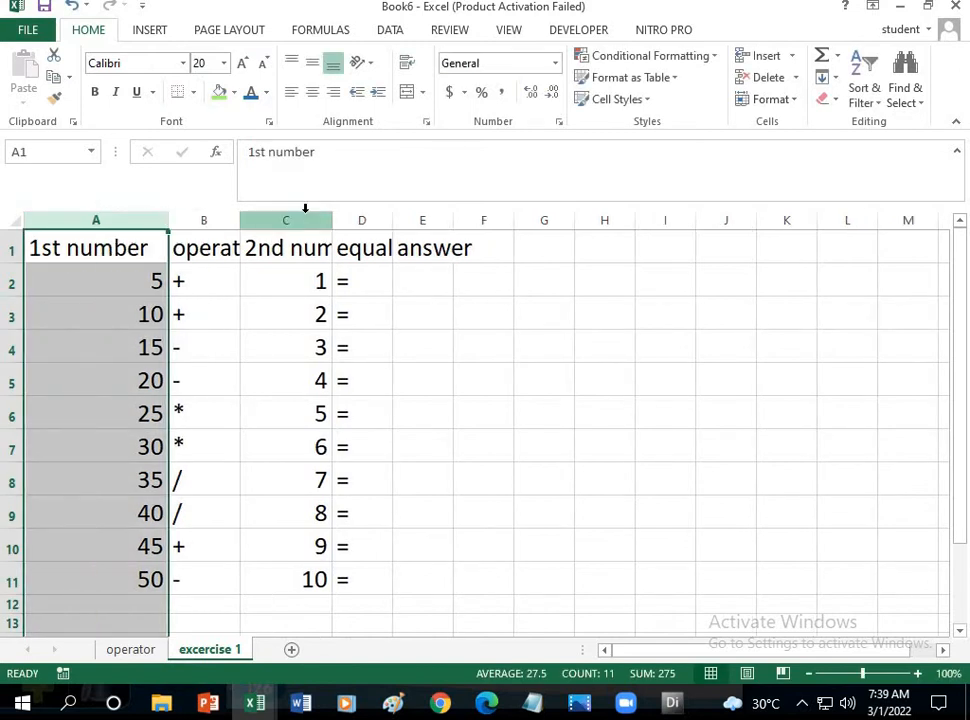
{"action": "left_click_drag", "start_coordinate": [334, 214], "coordinate": [426, 216]}
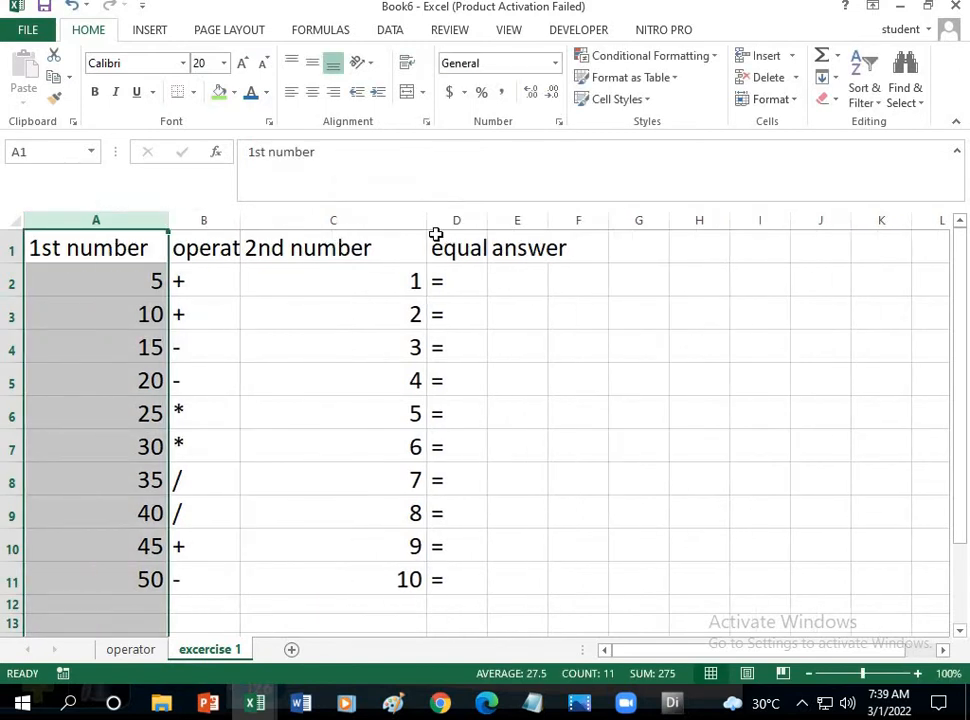
{"action": "left_click_drag", "start_coordinate": [491, 221], "coordinate": [530, 222]}
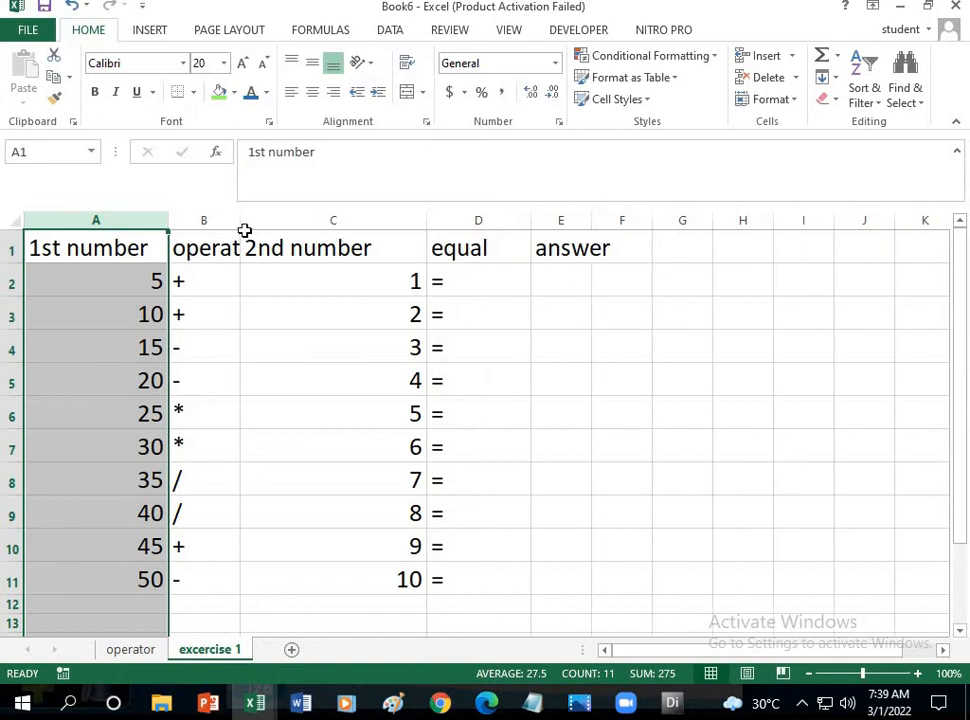
{"action": "left_click_drag", "start_coordinate": [242, 219], "coordinate": [318, 228]}
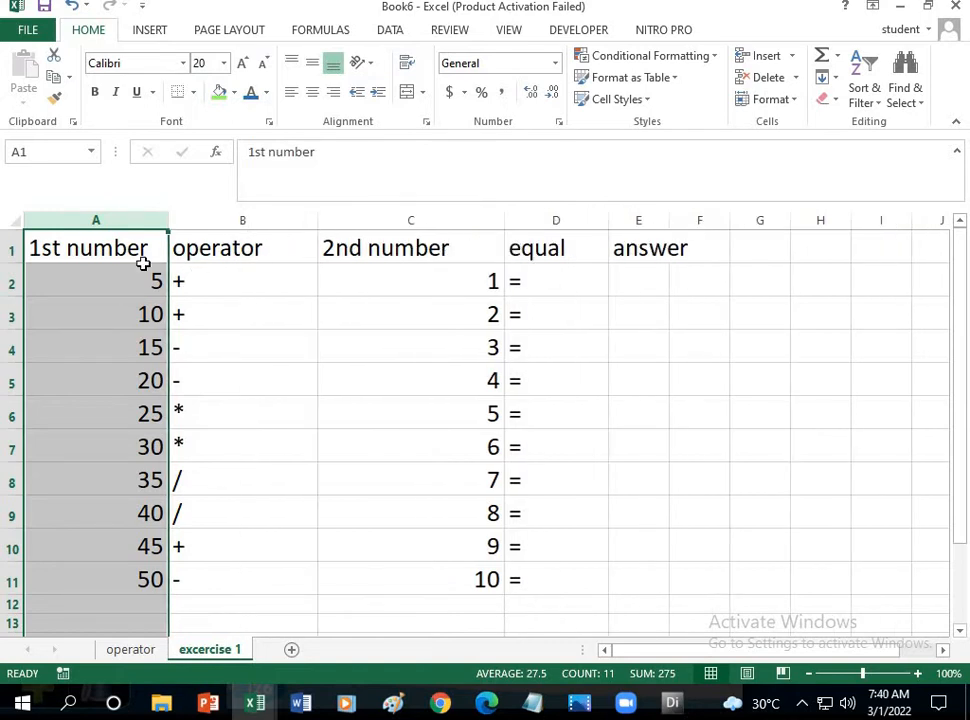
Step: Widen the answer column and fill the header cells A1:E1 with yellow
{"action": "left_click_drag", "start_coordinate": [140, 258], "coordinate": [710, 224]}
{"action": "left_click", "coordinate": [233, 92]}
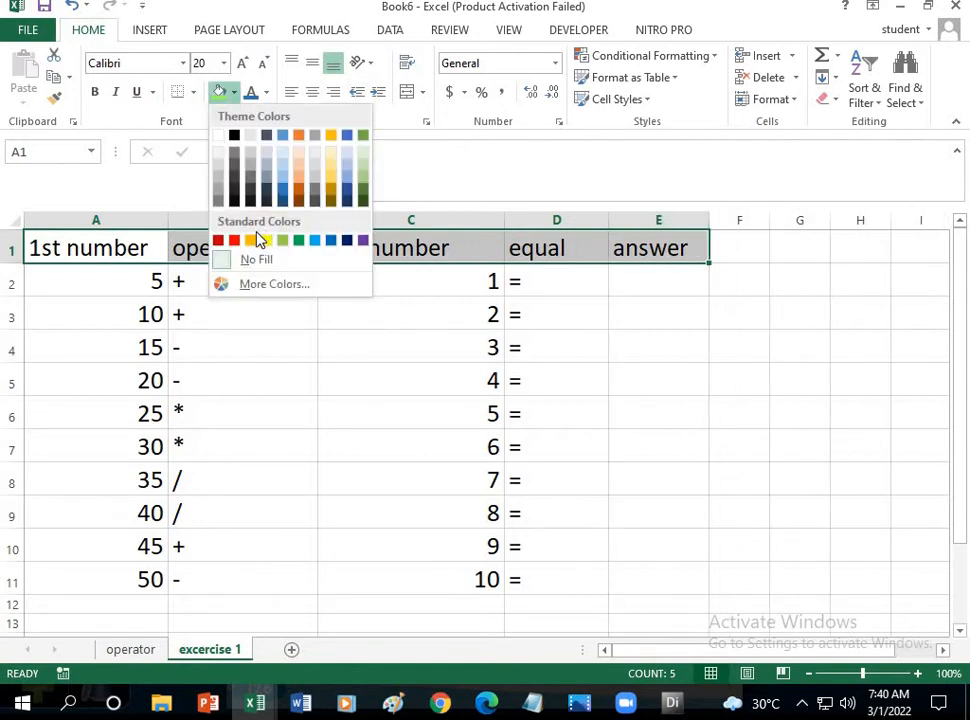
{"action": "left_click", "coordinate": [264, 240]}
{"action": "left_click", "coordinate": [150, 281]}
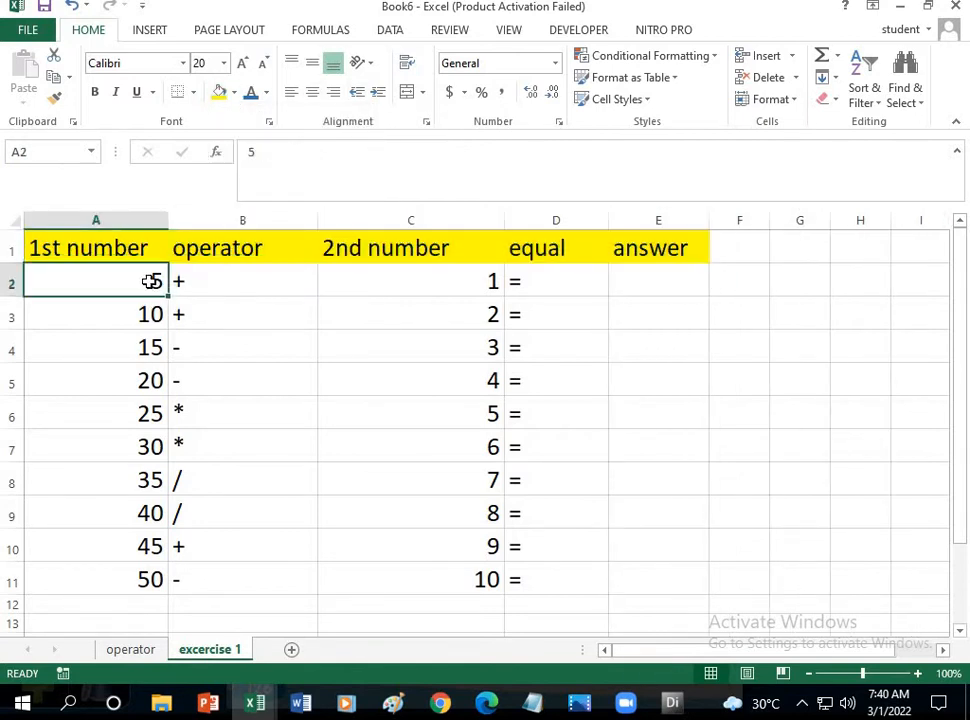
Step: Narrow the 2nd number column slightly and fill the 1st number values A2:A11 with red
{"action": "left_click_drag", "start_coordinate": [505, 221], "coordinate": [465, 221]}
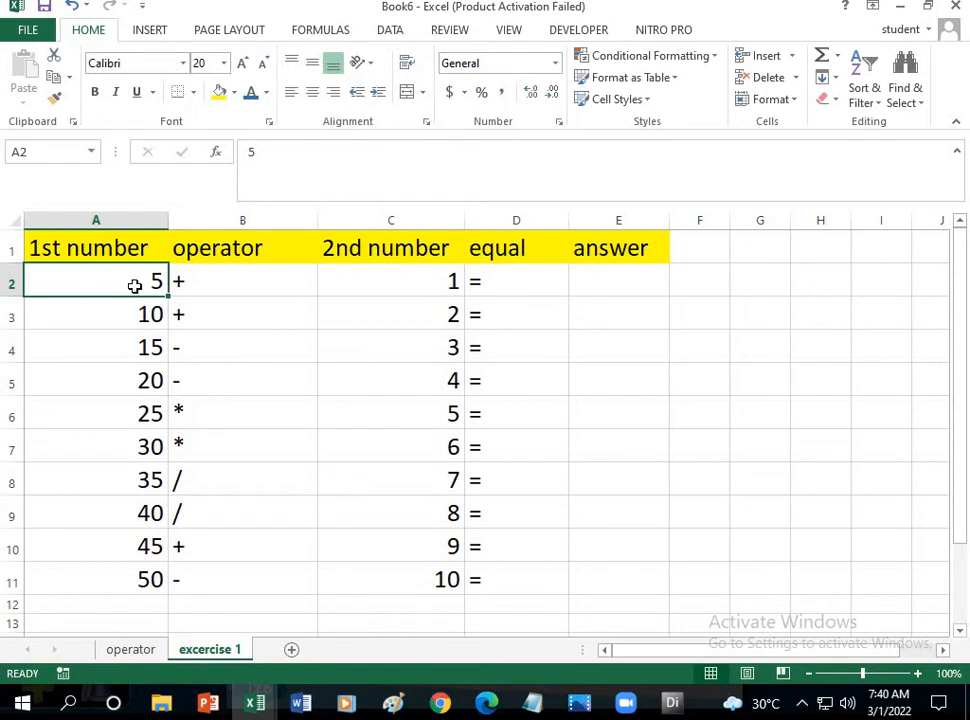
{"action": "left_click_drag", "start_coordinate": [134, 284], "coordinate": [130, 569]}
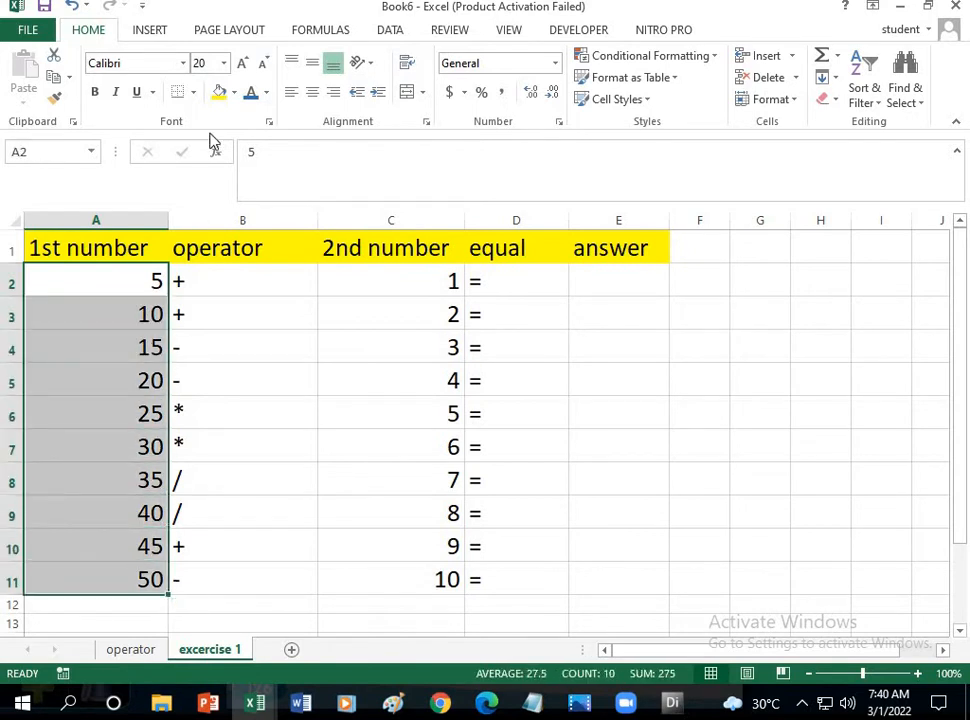
{"action": "left_click", "coordinate": [236, 92]}
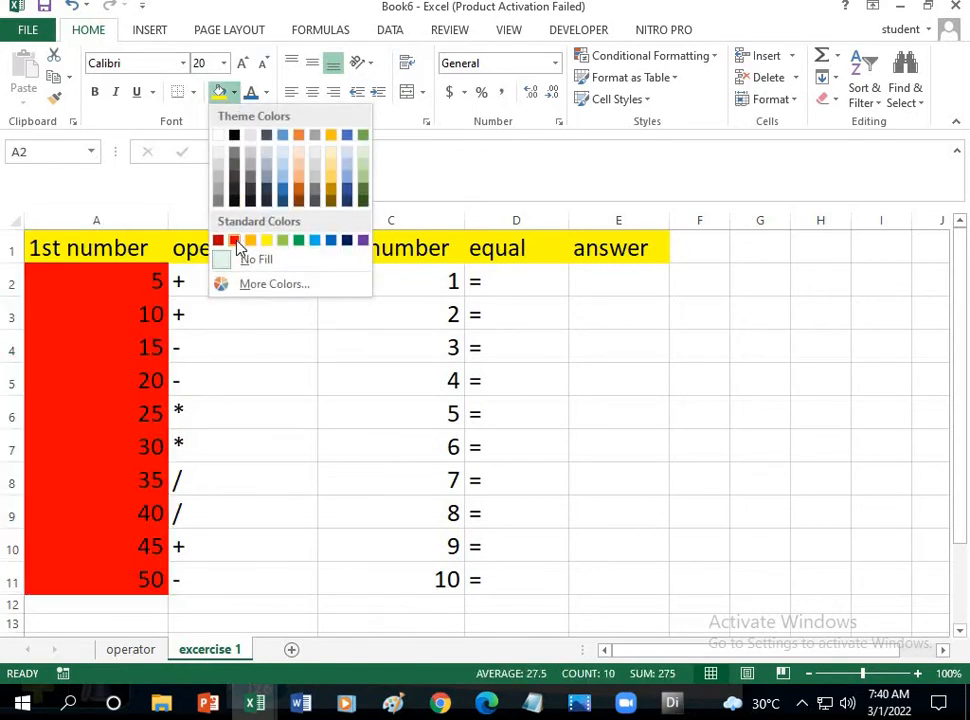
{"action": "left_click", "coordinate": [218, 239]}
Step: Fill the 2nd number values C2:C11 with a light green theme color
{"action": "left_click_drag", "start_coordinate": [391, 281], "coordinate": [407, 569]}
{"action": "left_click", "coordinate": [235, 92]}
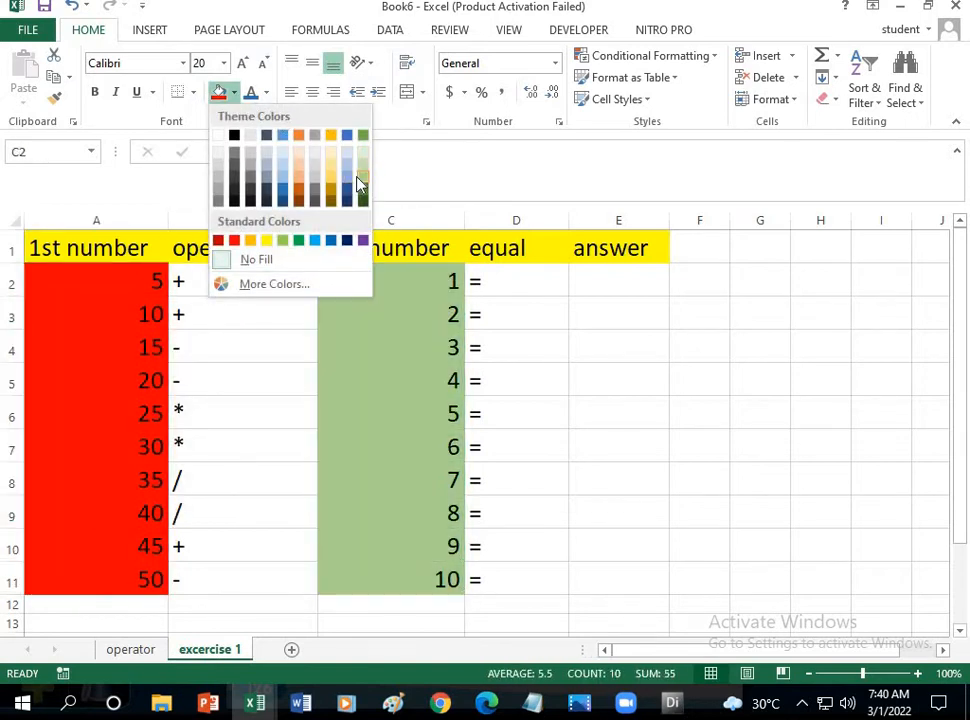
{"action": "left_click", "coordinate": [361, 186]}
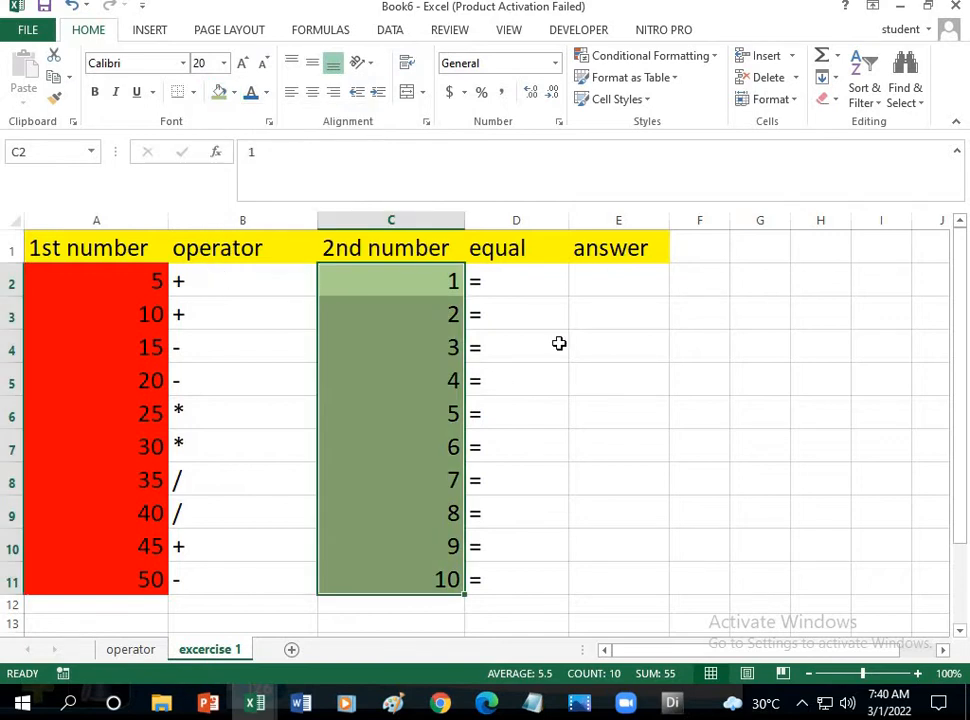
{"action": "left_click", "coordinate": [559, 343]}
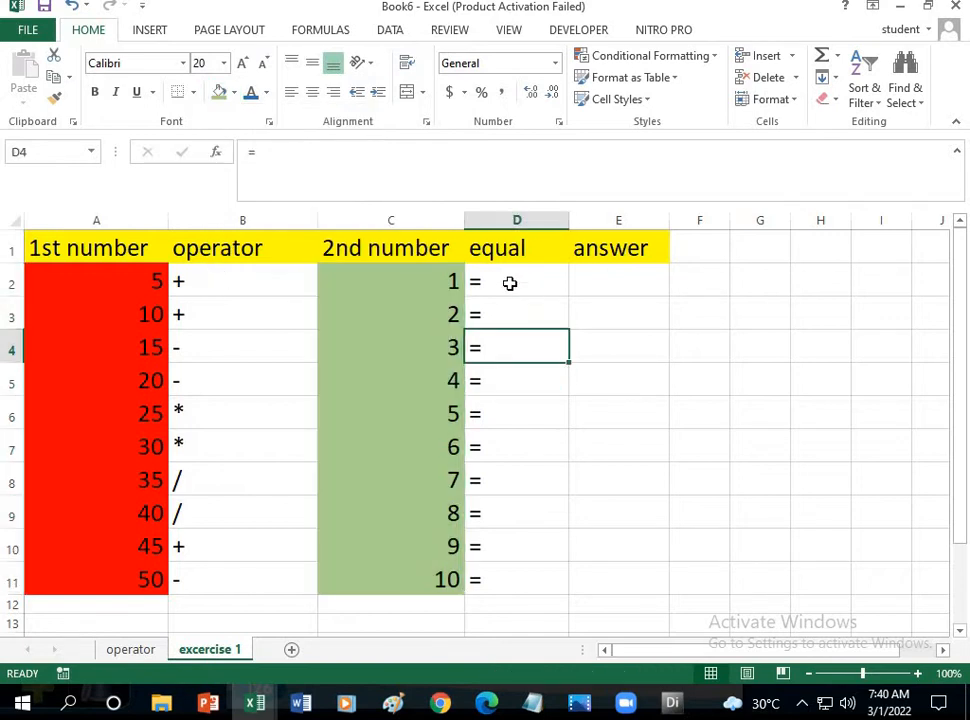
Step: Consult the simple formula examples in the digital textbook and calculate the first answer in E2 with =A2+C2 back in Excel
{"action": "left_click", "coordinate": [597, 282]}
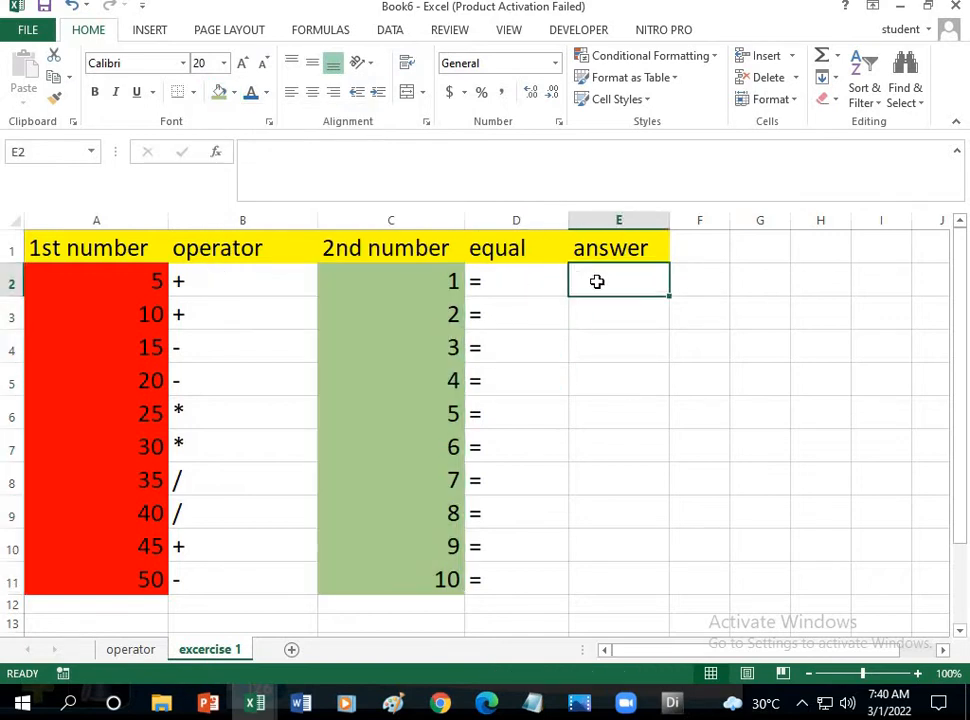
{"action": "left_click", "coordinate": [672, 703]}
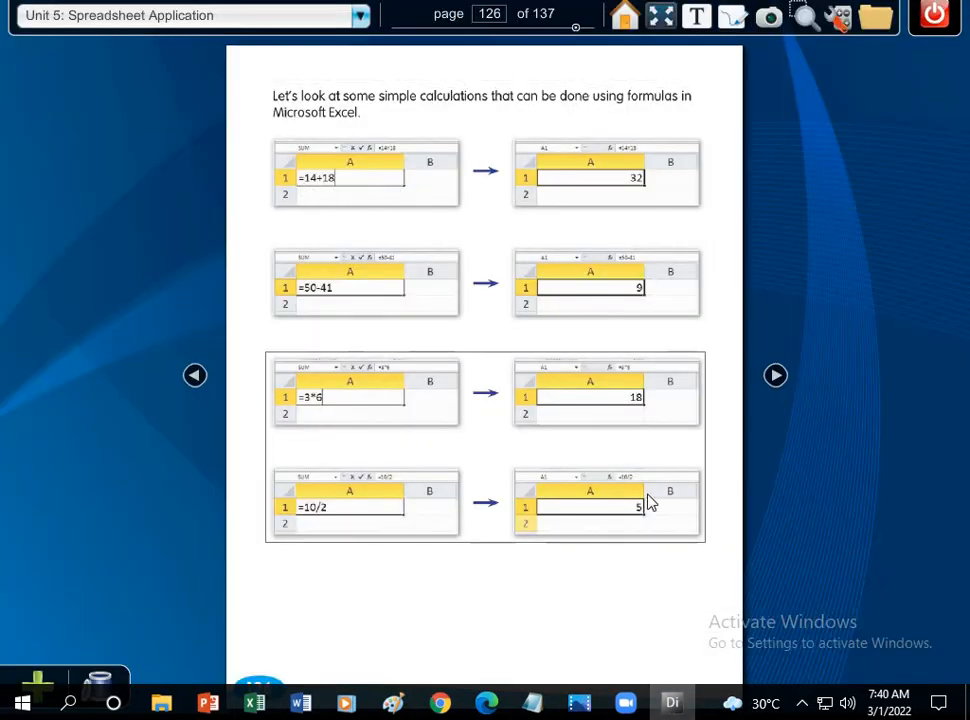
{"action": "left_click", "coordinate": [671, 702]}
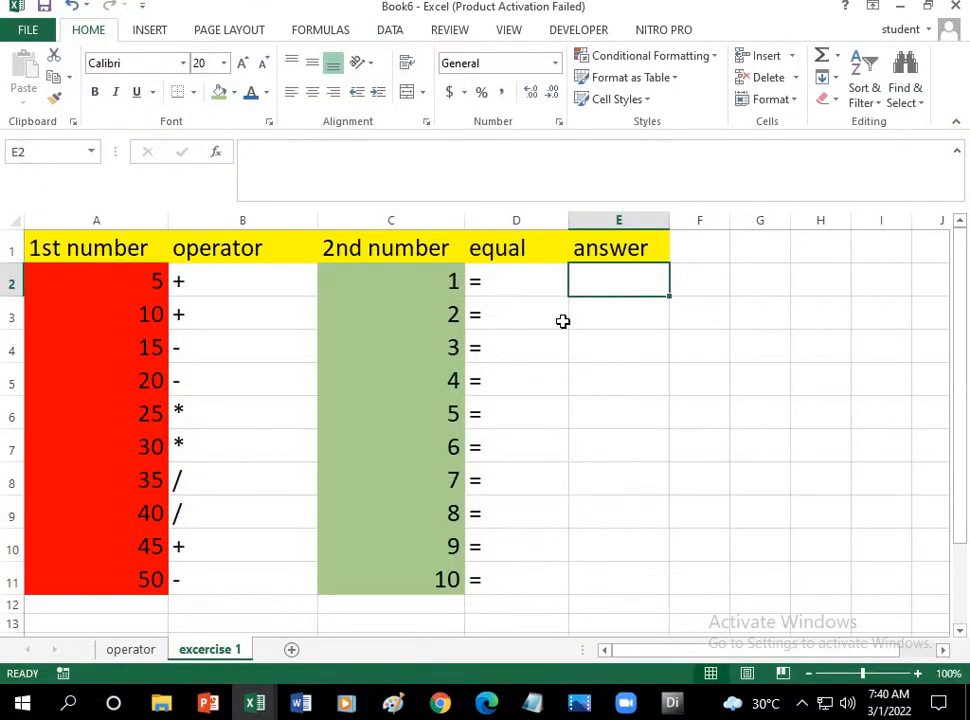
{"action": "type", "text": "="}
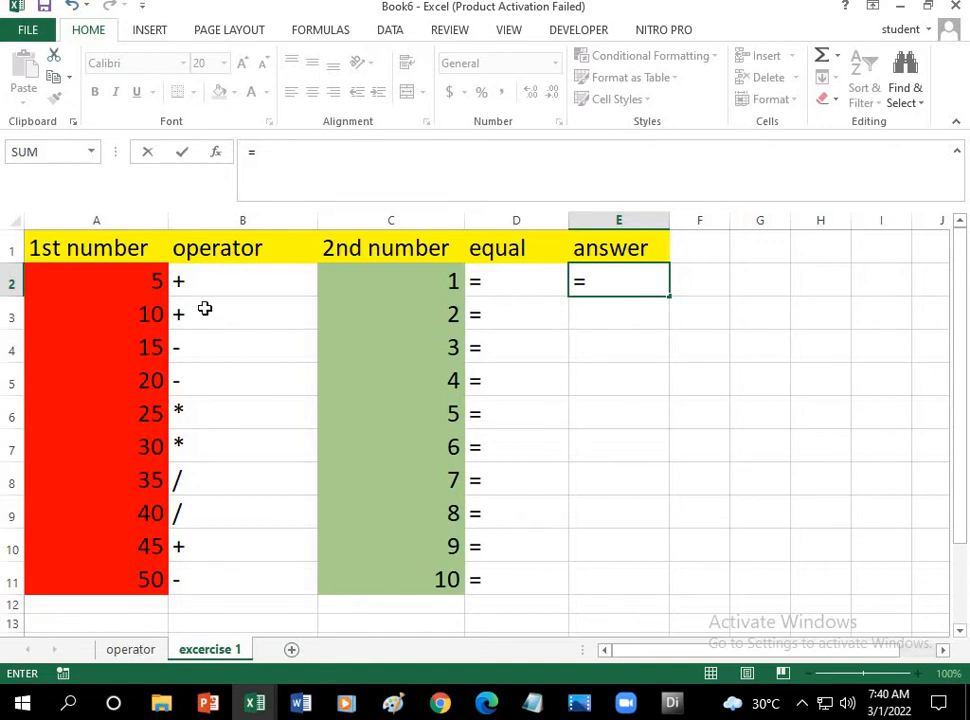
{"action": "left_click", "coordinate": [121, 282]}
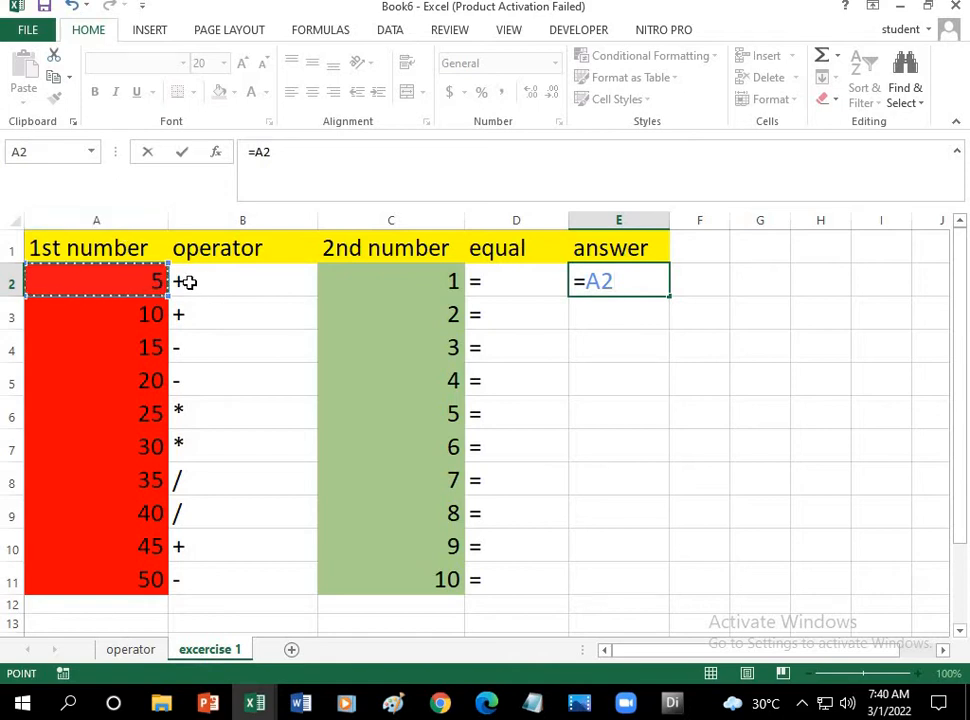
{"action": "type", "text": "+"}
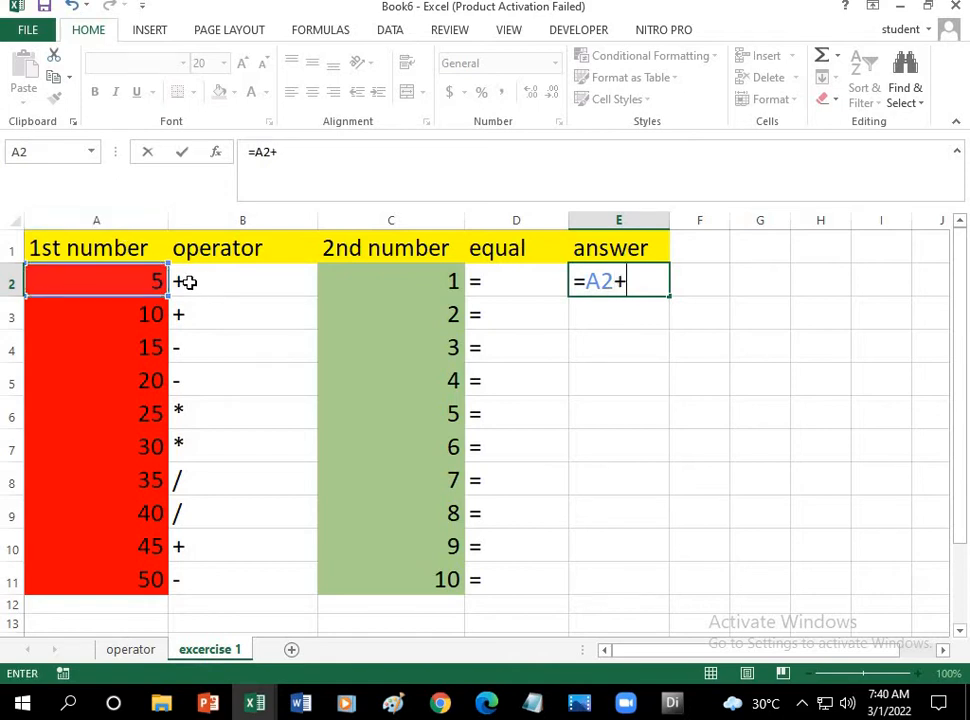
{"action": "left_click", "coordinate": [411, 280]}
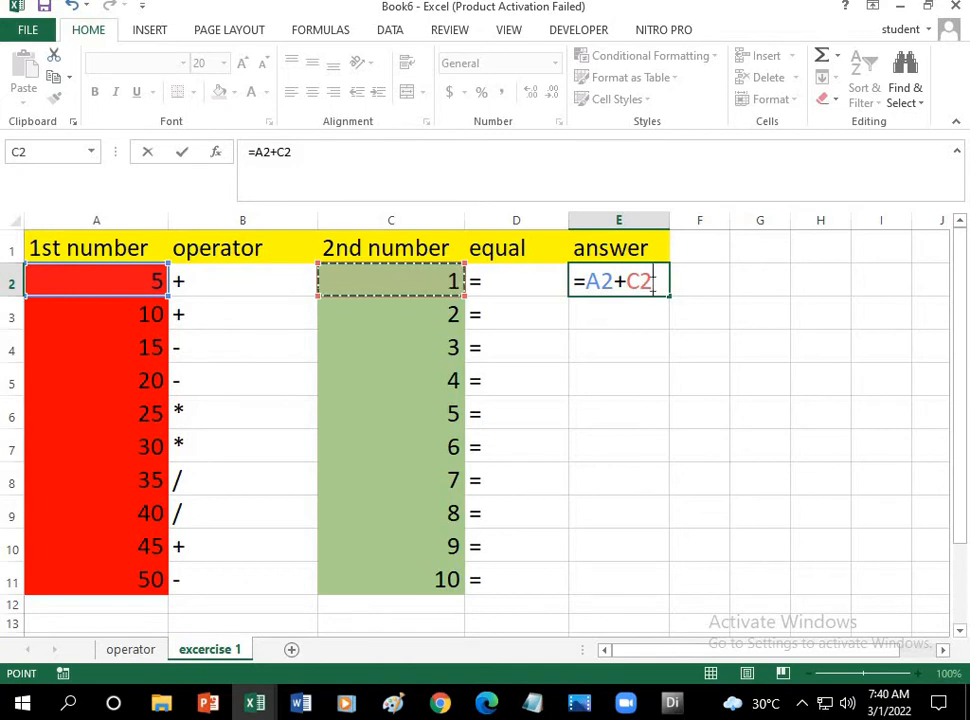
{"action": "key", "text": "Return"}
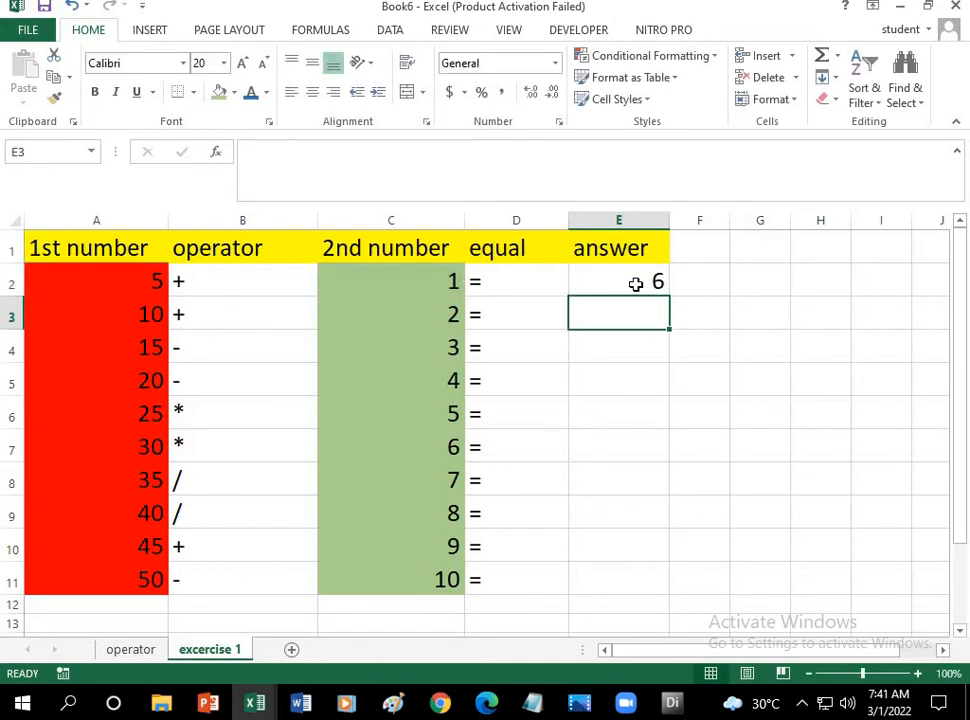
Step: Calculate the second answer in E3 with the addition formula =A3+C3
{"action": "left_click", "coordinate": [635, 284]}
{"action": "left_click", "coordinate": [635, 315]}
{"action": "type", "text": "="}
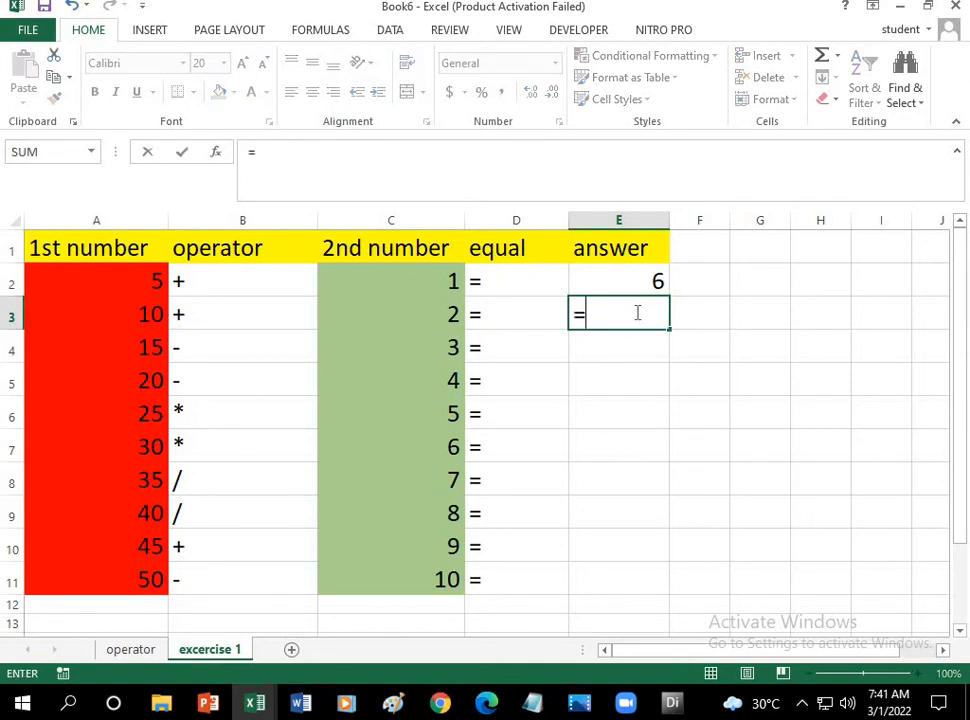
{"action": "left_click", "coordinate": [137, 317]}
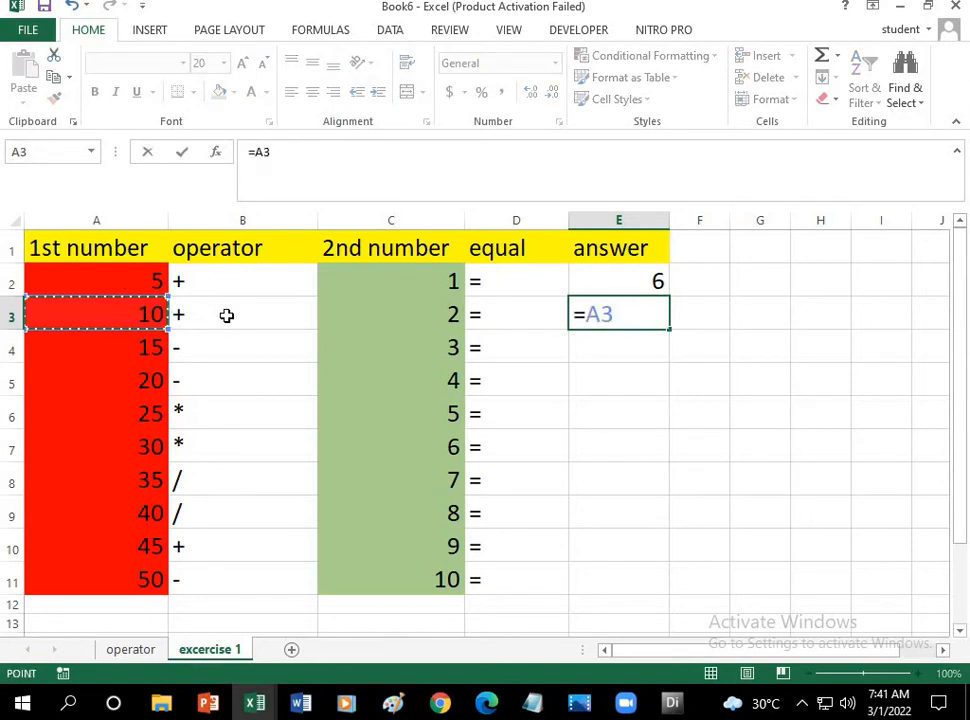
{"action": "type", "text": "+"}
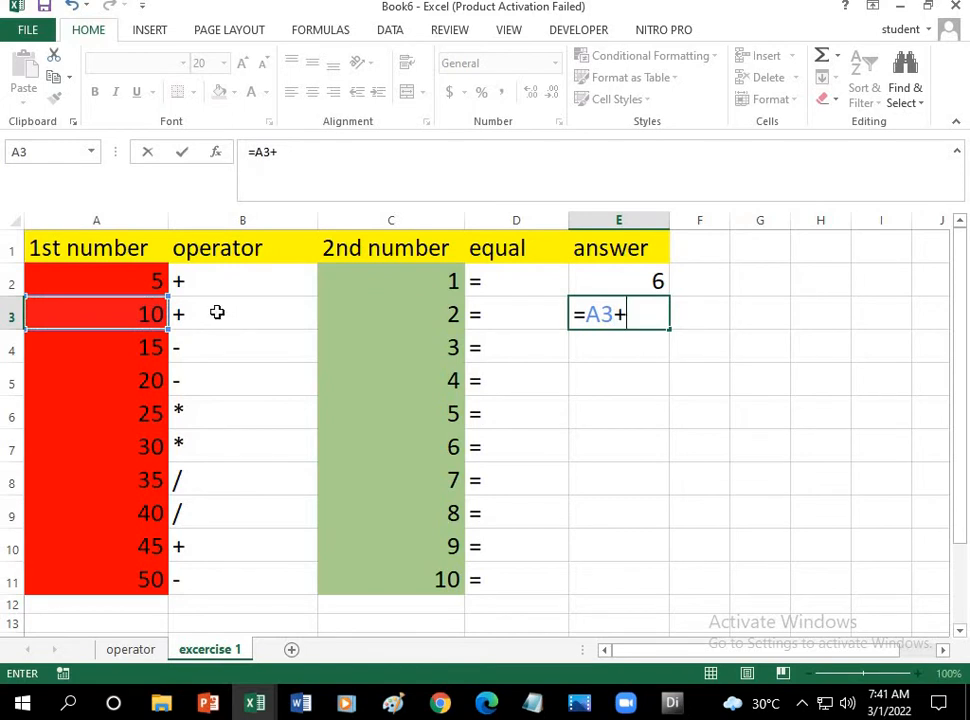
{"action": "left_click", "coordinate": [400, 315]}
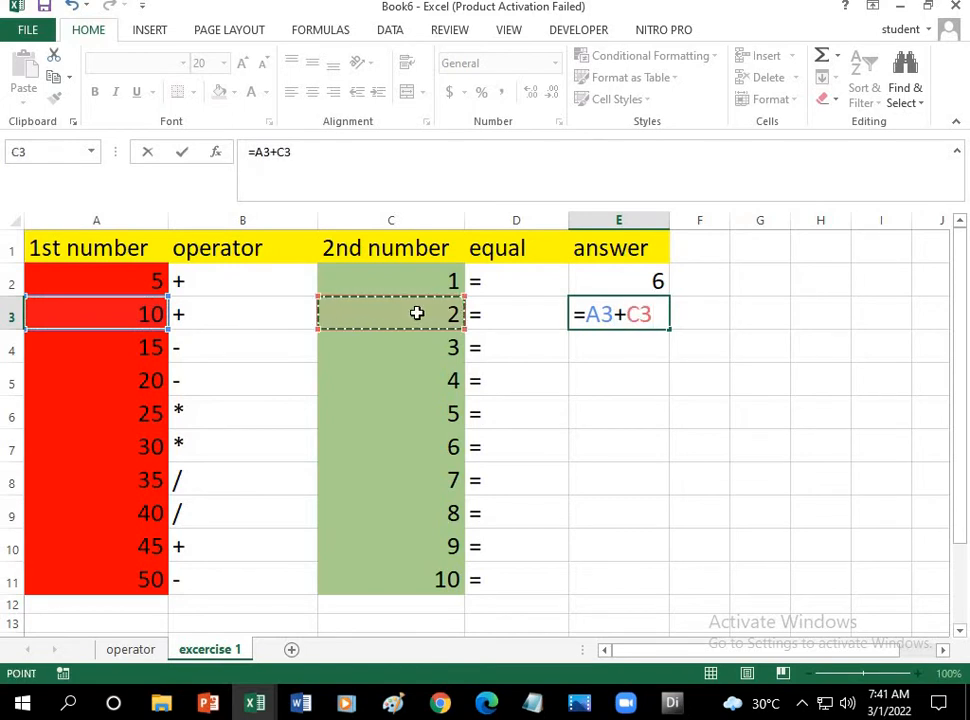
{"action": "key", "text": "Return"}
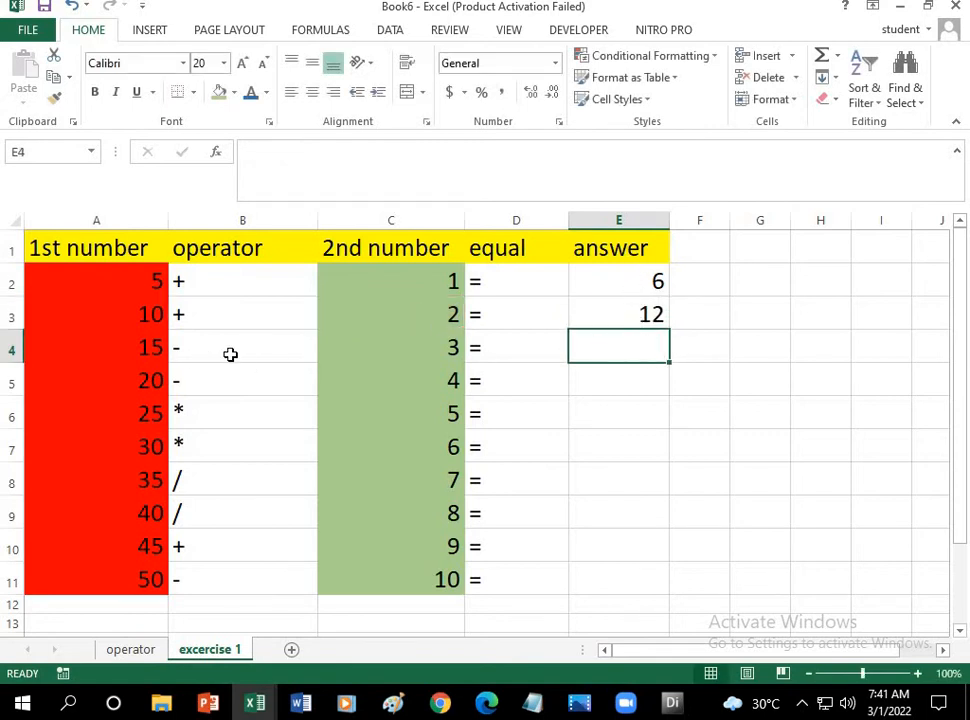
Step: Calculate the third answer in E4 with the subtraction formula =A4-C4
{"action": "type", "text": "="}
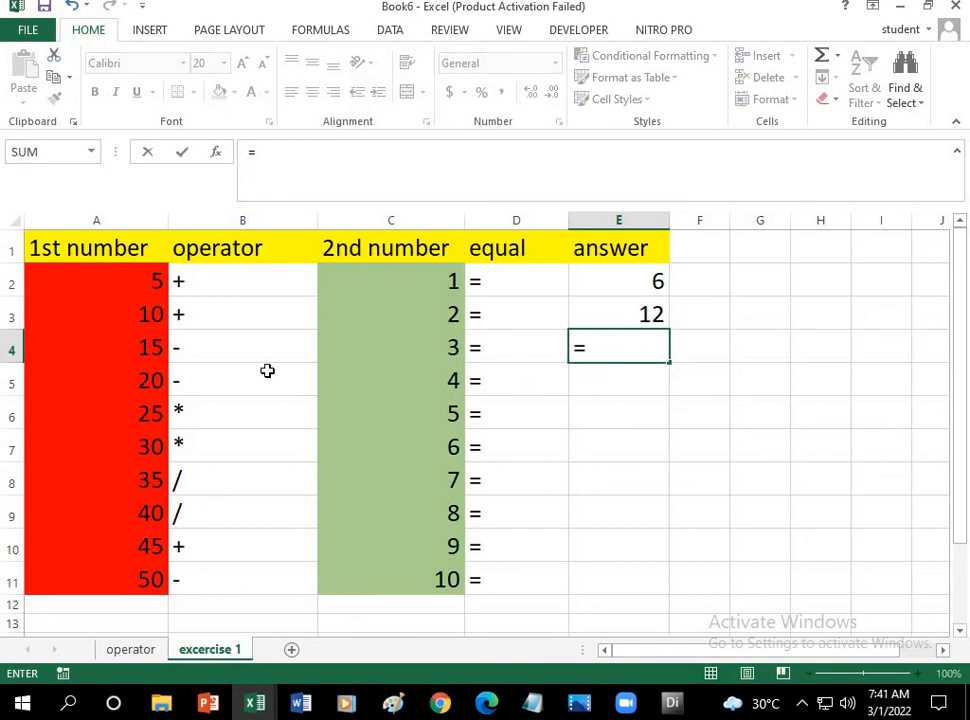
{"action": "left_click", "coordinate": [141, 345]}
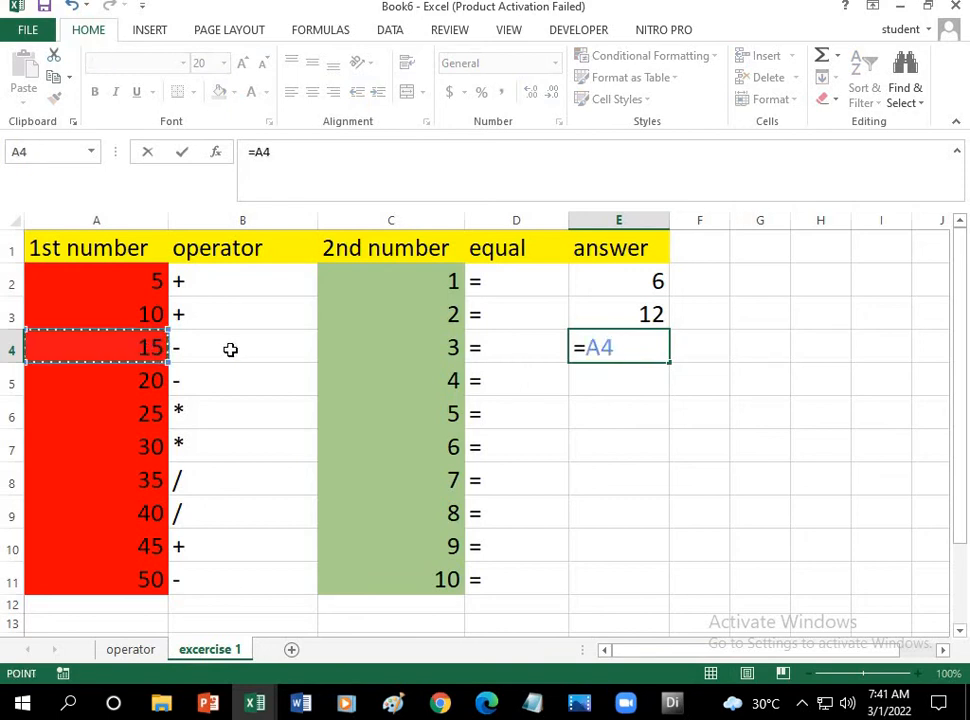
{"action": "type", "text": "-"}
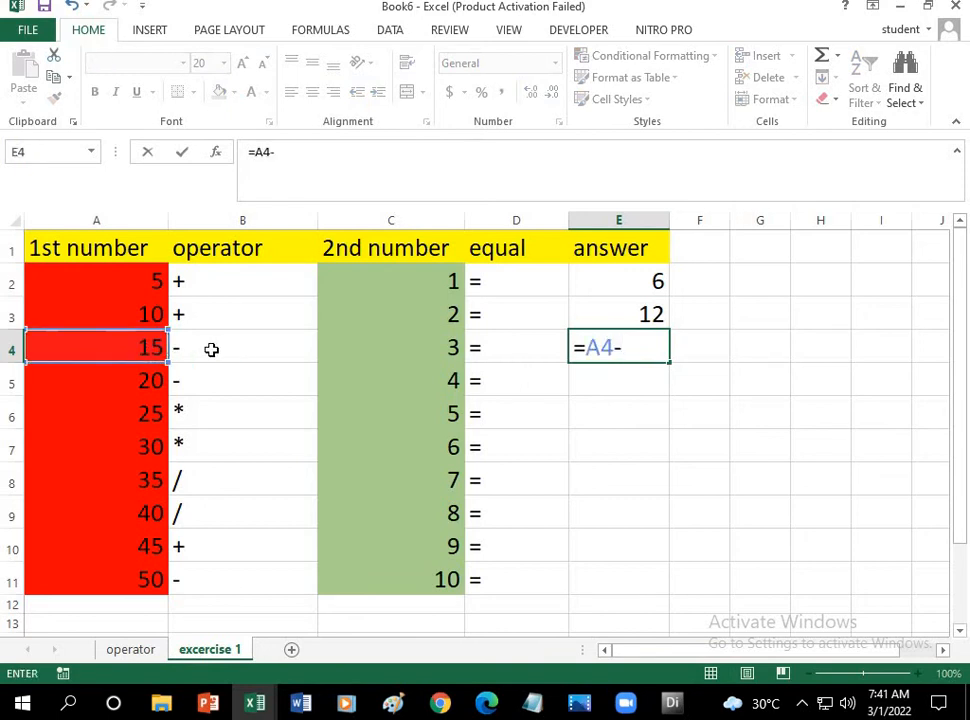
{"action": "left_click", "coordinate": [359, 341]}
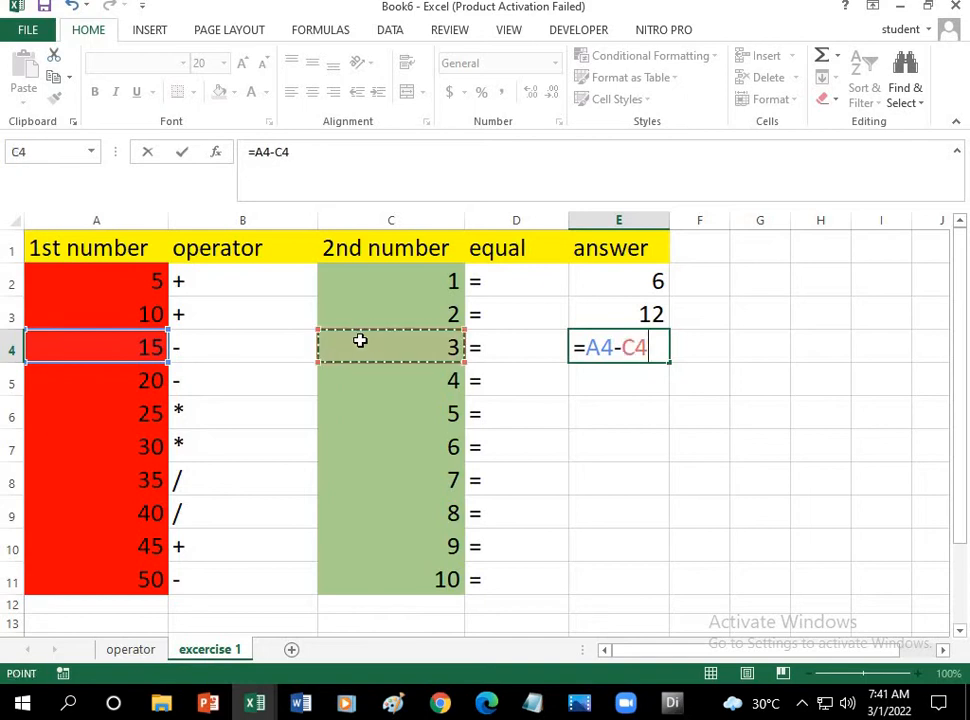
{"action": "key", "text": "Return"}
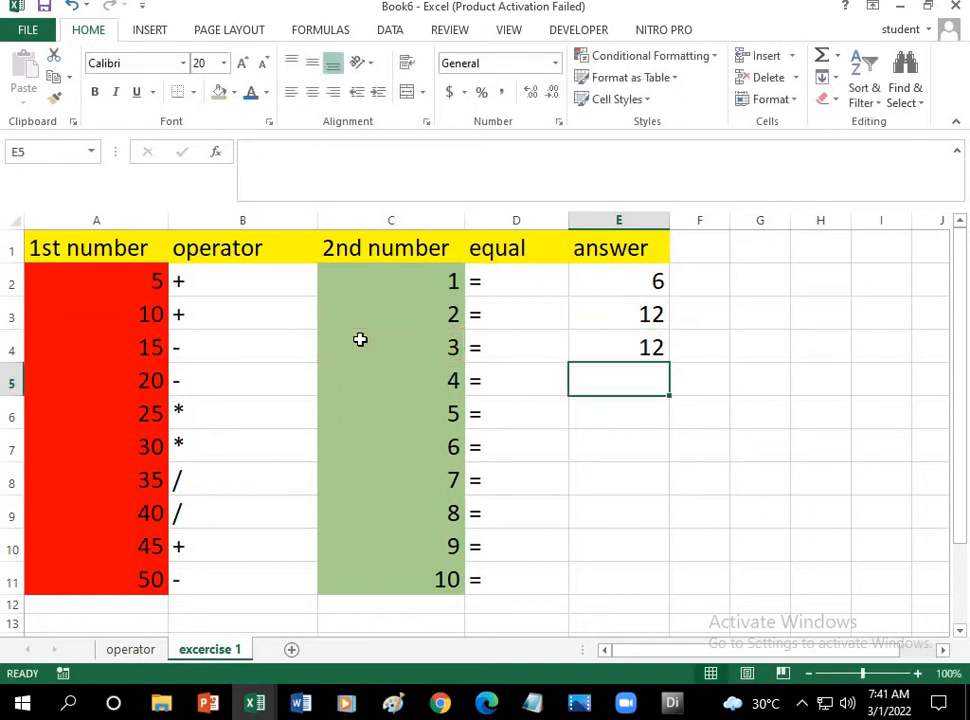
Step: Calculate the fourth answer in E5 with the subtraction formula =A5-C5
{"action": "type", "text": "="}
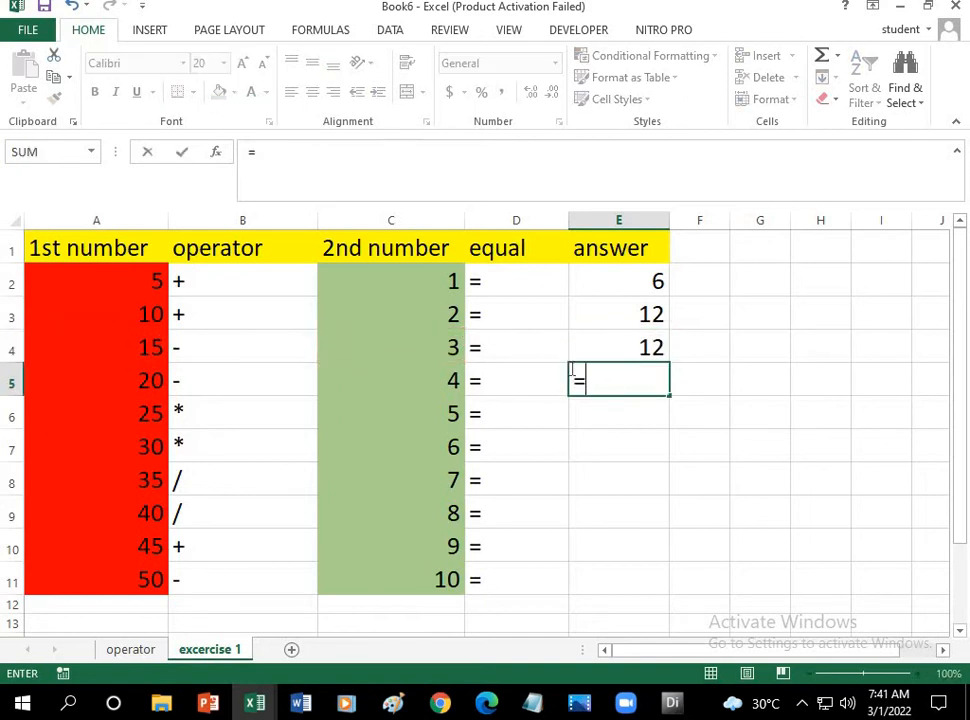
{"action": "left_click", "coordinate": [147, 381]}
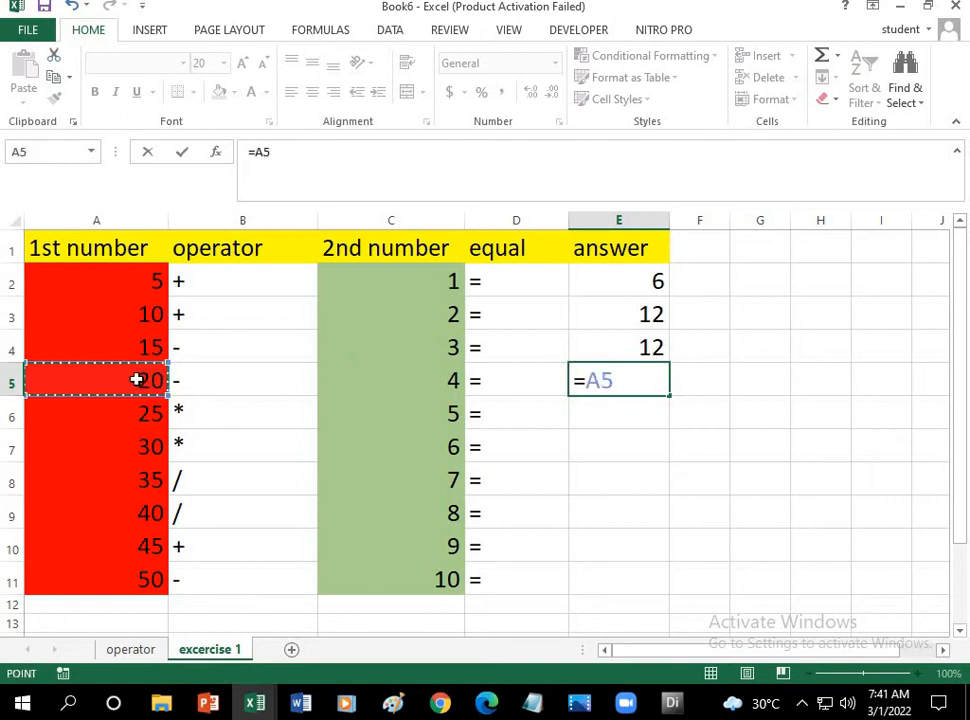
{"action": "type", "text": "-"}
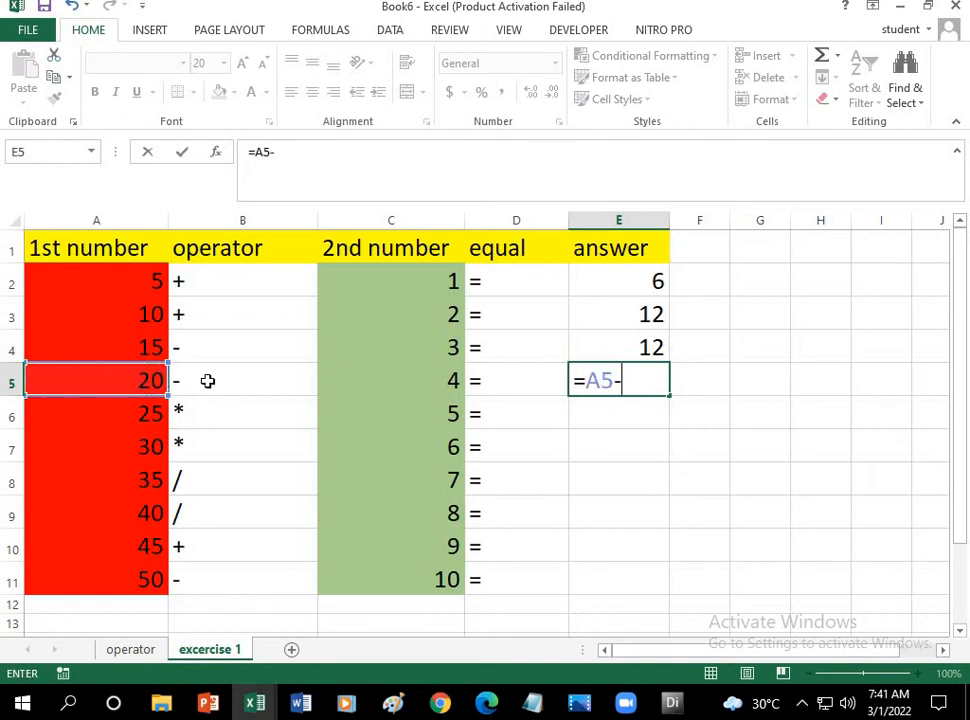
{"action": "left_click", "coordinate": [353, 377]}
{"action": "key", "text": "Return"}
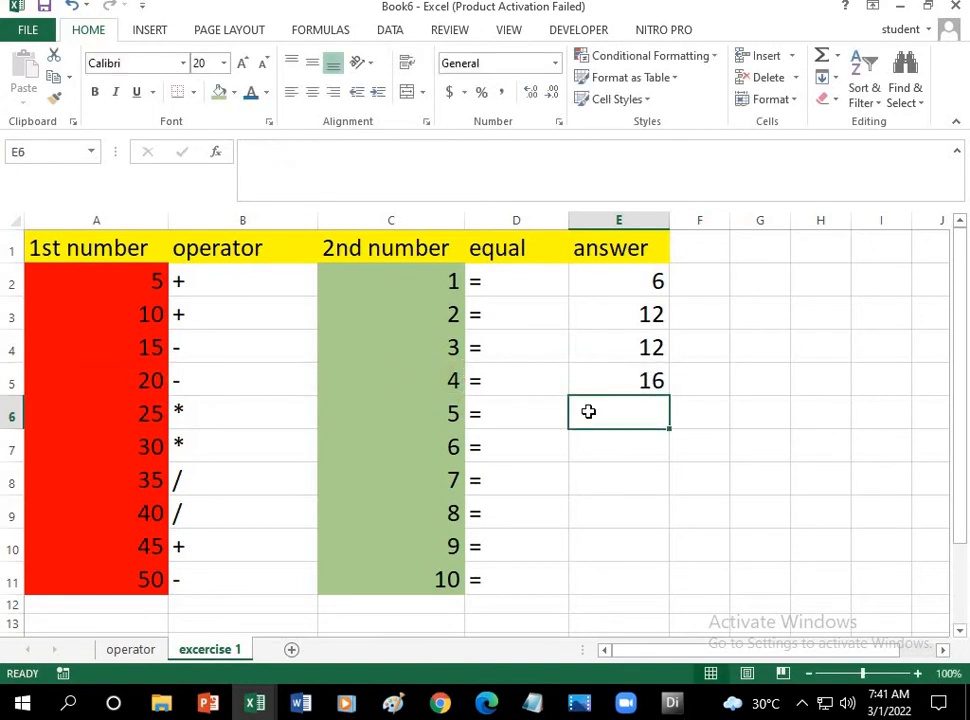
Step: Calculate the fifth answer in E6 with the multiplication formula =A6*C6
{"action": "type", "text": "="}
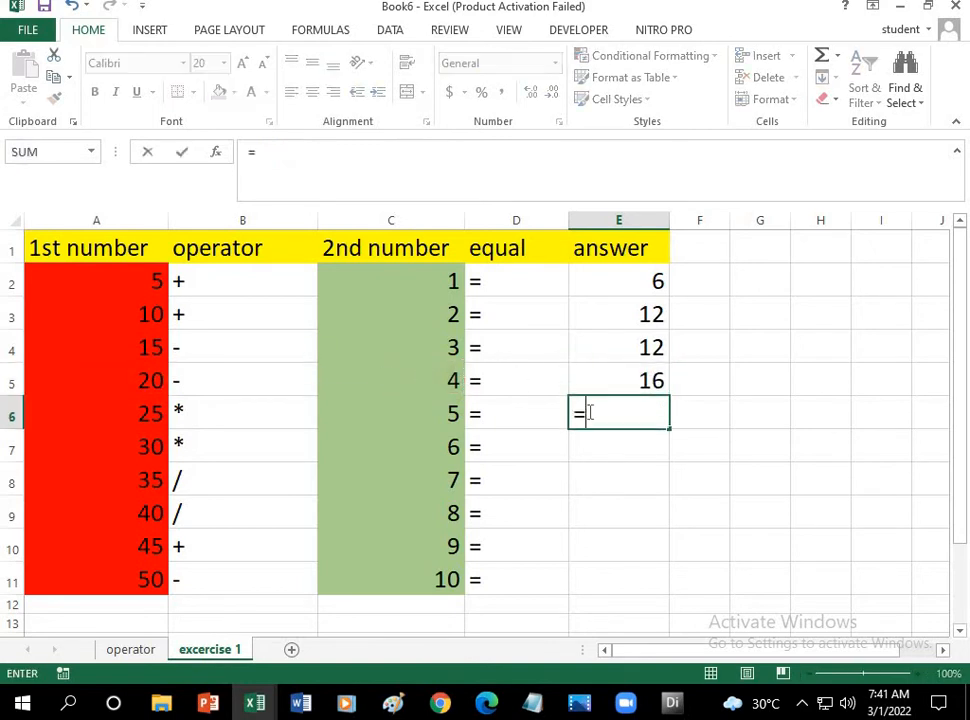
{"action": "left_click", "coordinate": [139, 417]}
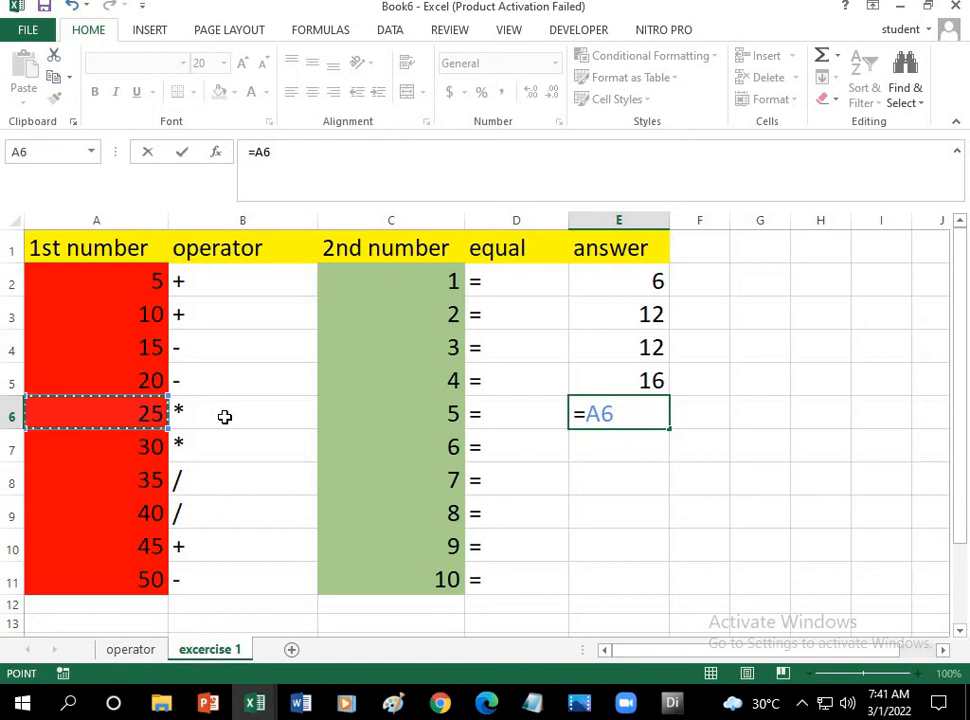
{"action": "type", "text": "*"}
{"action": "left_click", "coordinate": [385, 413]}
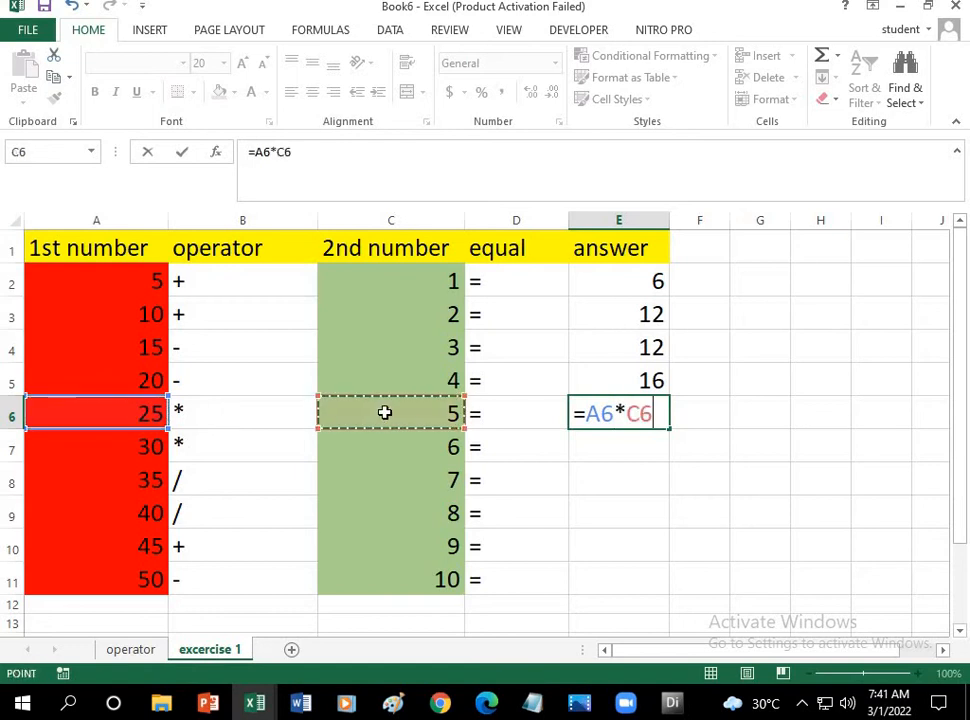
{"action": "key", "text": "Return"}
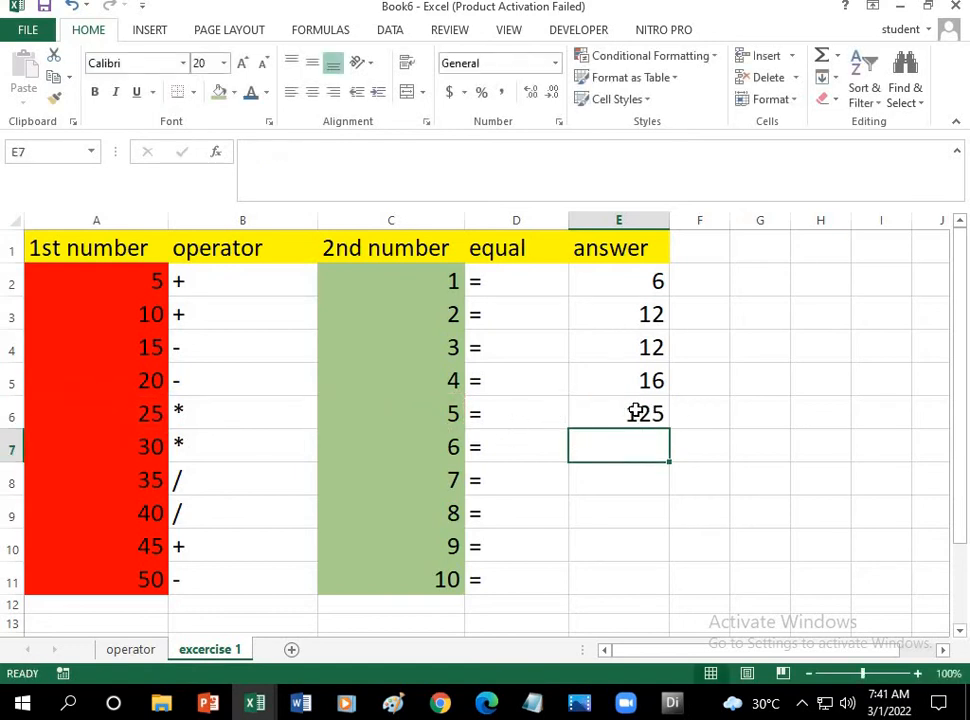
Step: Calculate the sixth answer in E7 with the multiplication formula =A7*C7
{"action": "type", "text": "="}
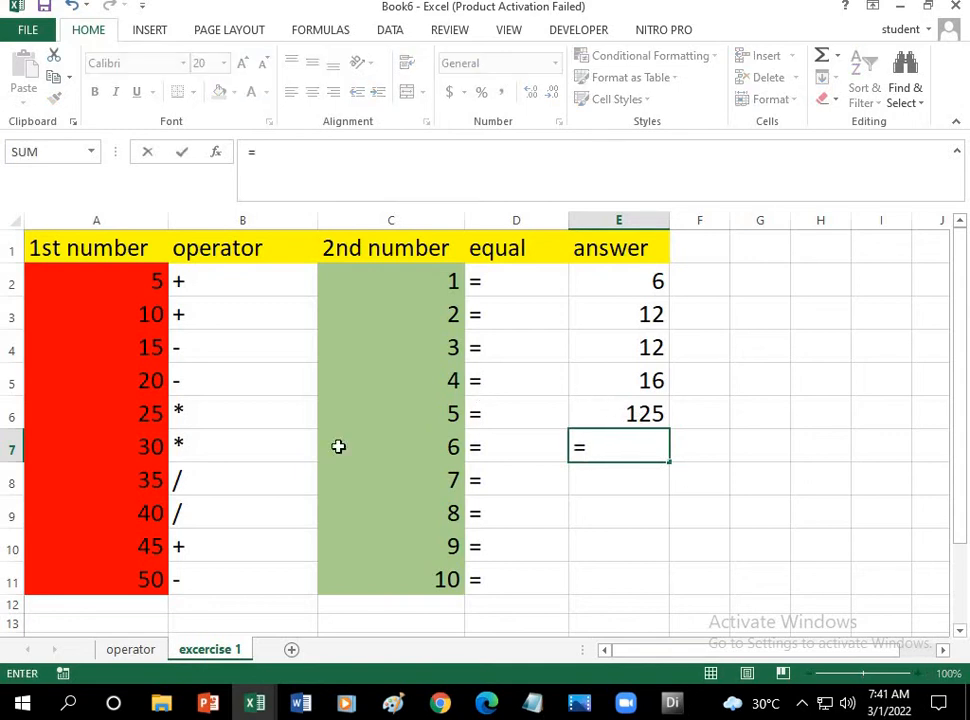
{"action": "left_click", "coordinate": [143, 446]}
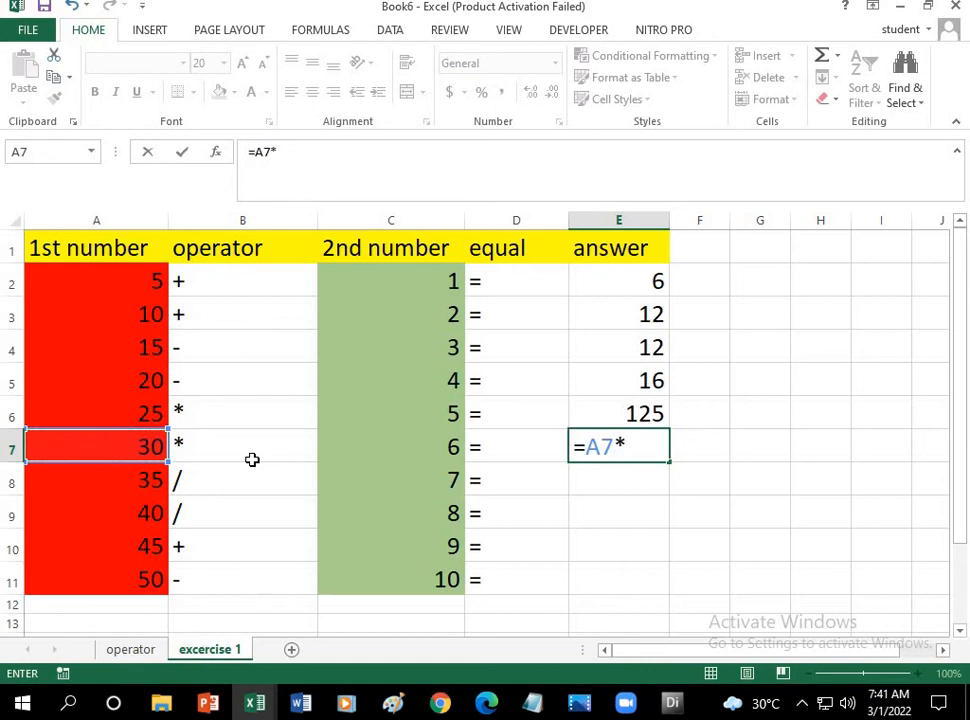
{"action": "left_click", "coordinate": [407, 446]}
{"action": "key", "text": "Return"}
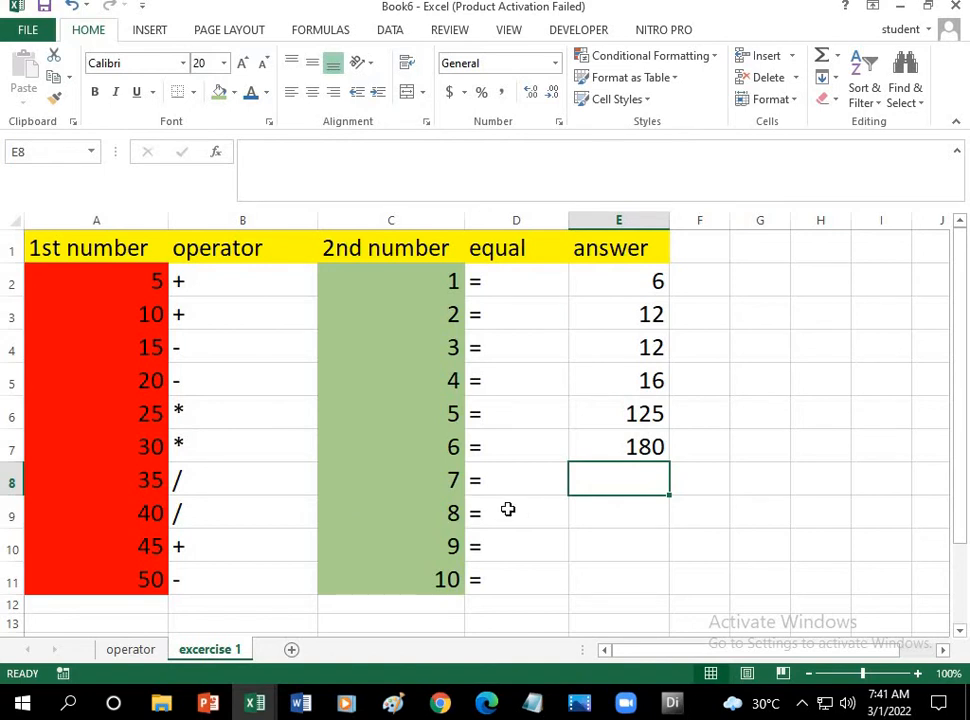
Step: Calculate the seventh answer in E8 with the division formula =A8/C8
{"action": "type", "text": "="}
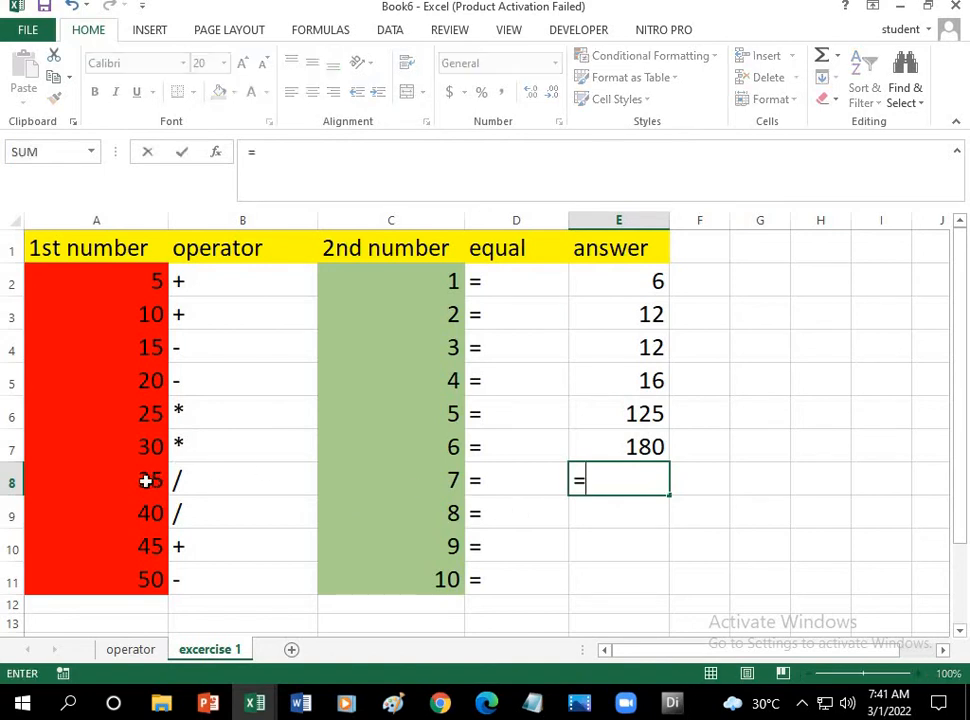
{"action": "left_click", "coordinate": [146, 481]}
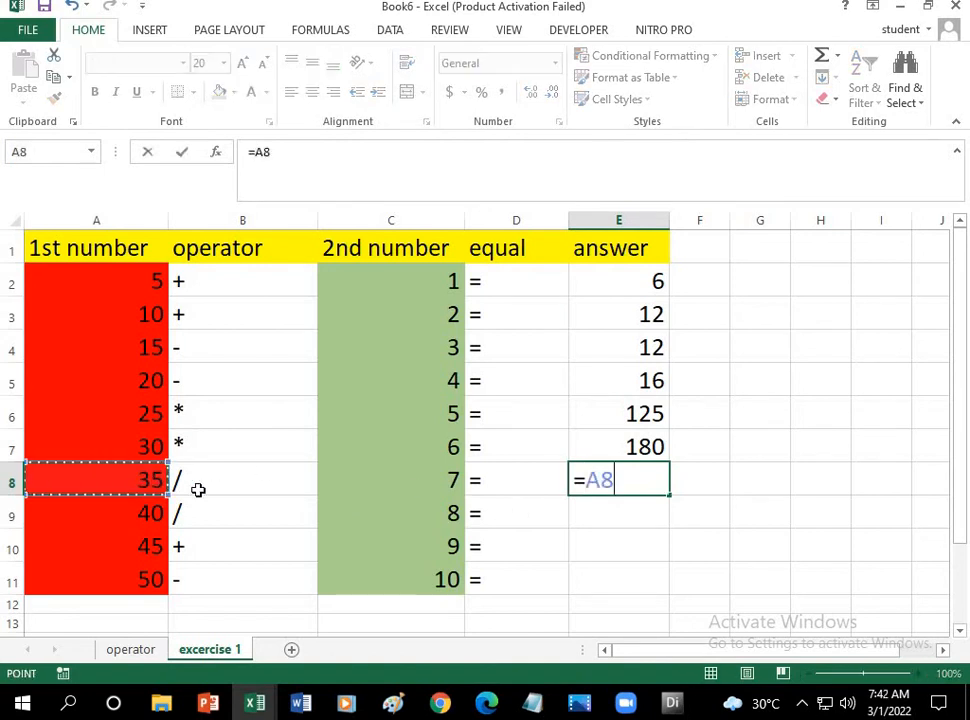
{"action": "type", "text": "/"}
{"action": "left_click", "coordinate": [407, 483]}
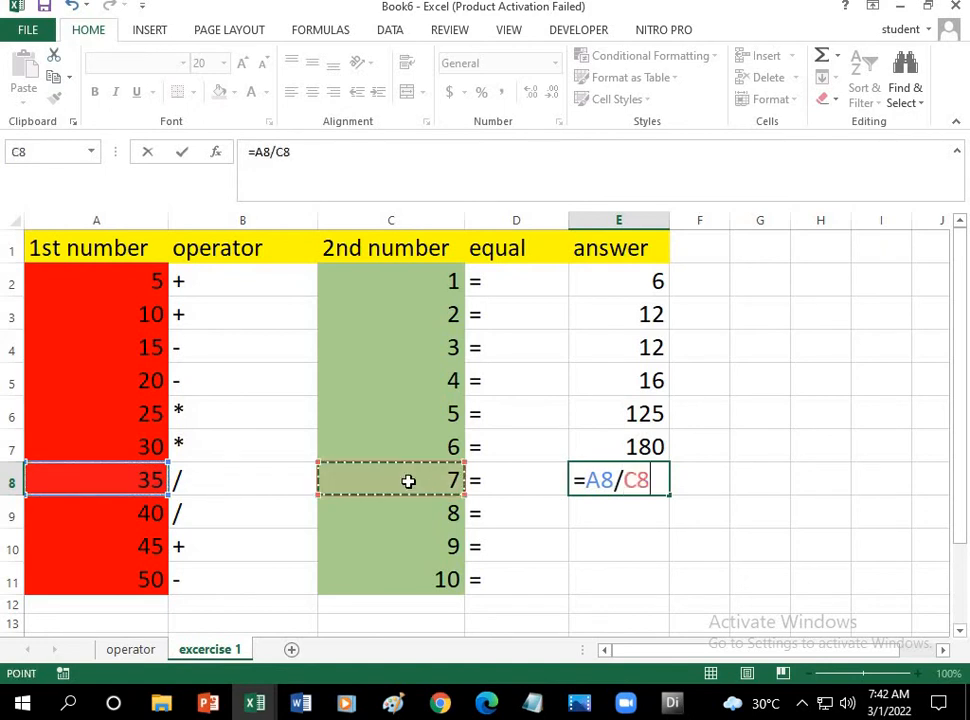
{"action": "key", "text": "Return"}
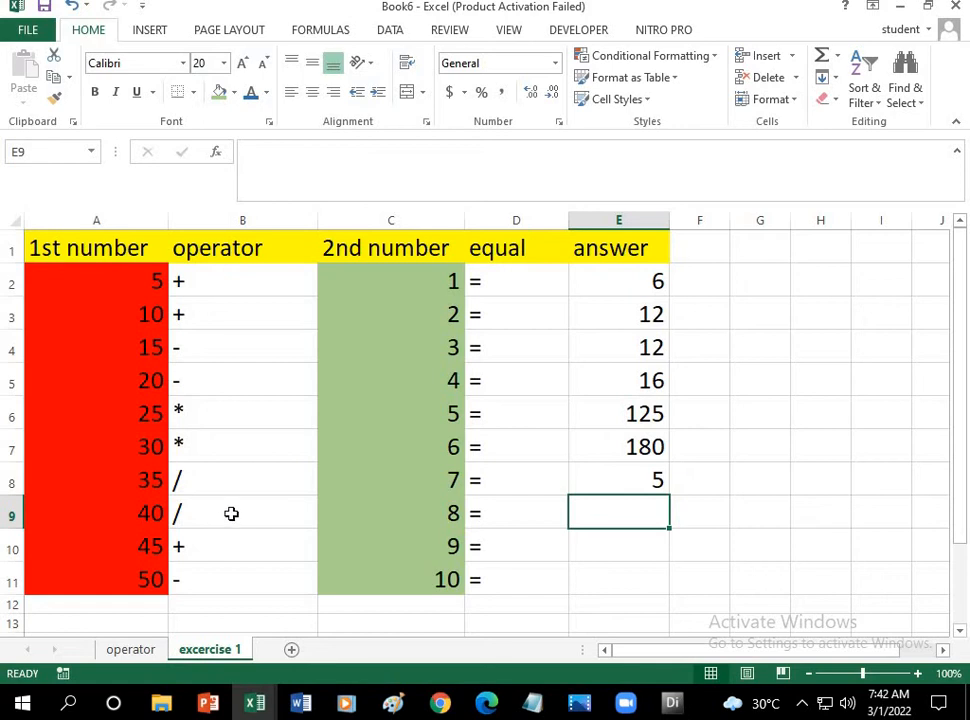
Step: Calculate the eighth answer in E9 with the division formula =A9/C9
{"action": "type", "text": "="}
{"action": "left_click", "coordinate": [140, 513]}
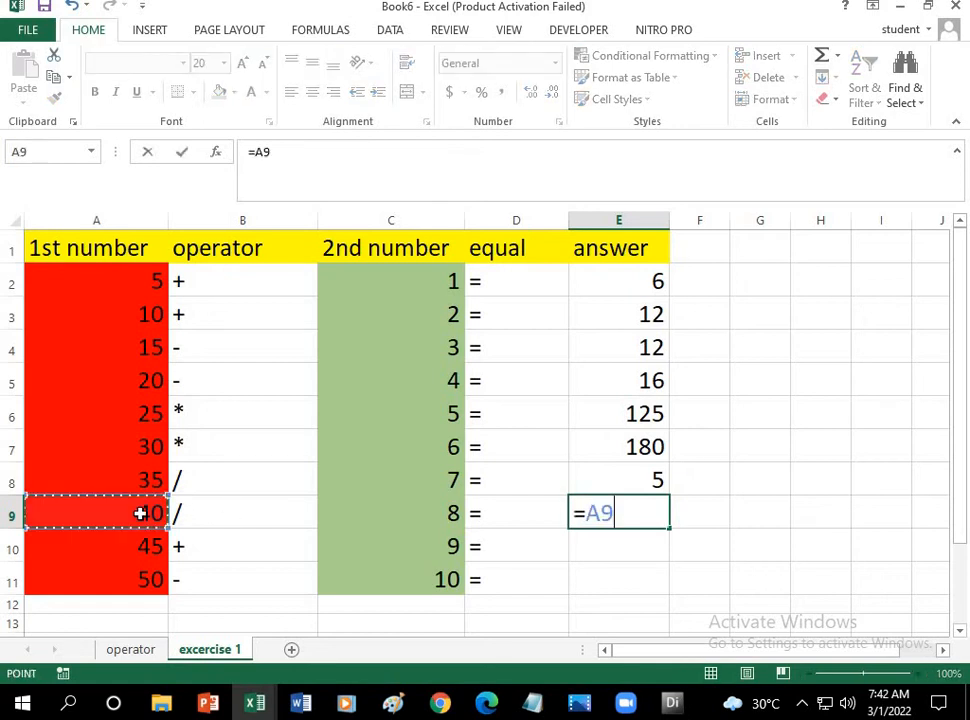
{"action": "type", "text": "/"}
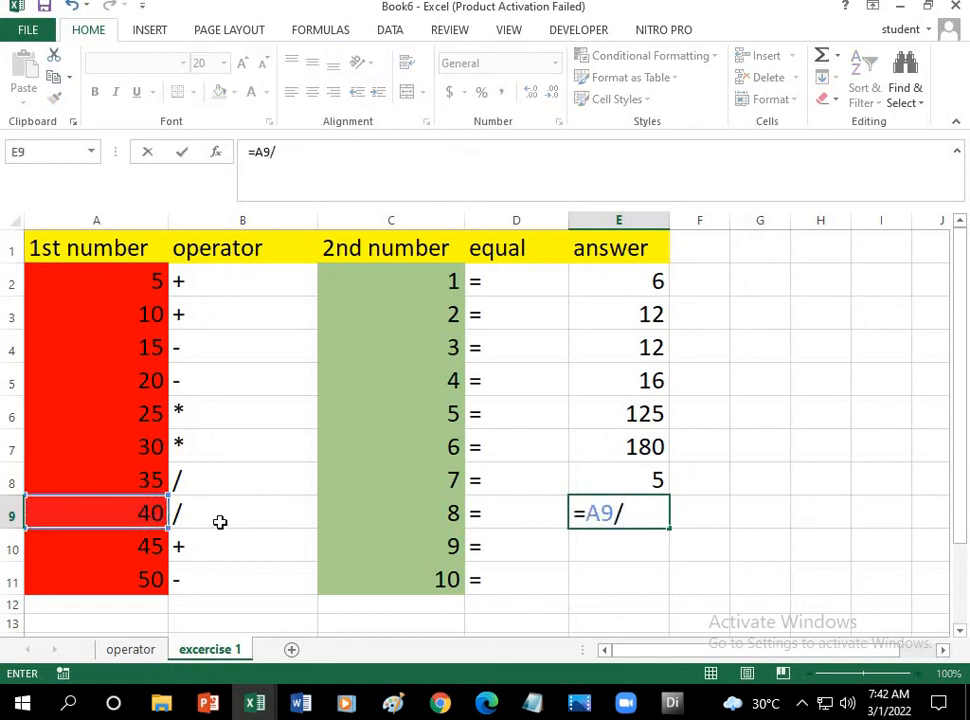
{"action": "left_click", "coordinate": [392, 520]}
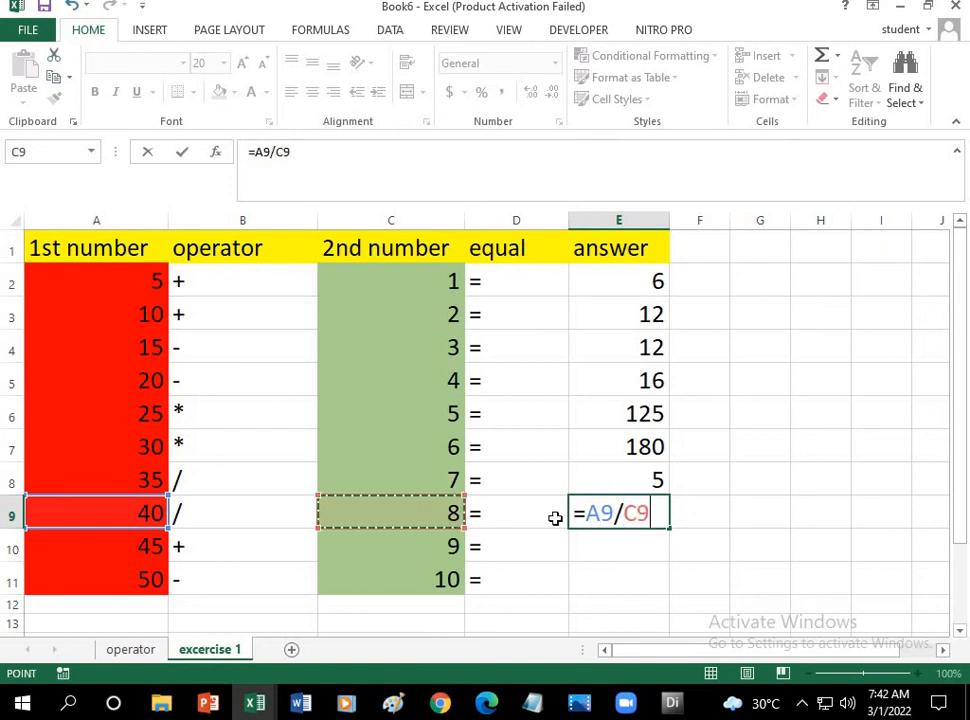
{"action": "key", "text": "Return"}
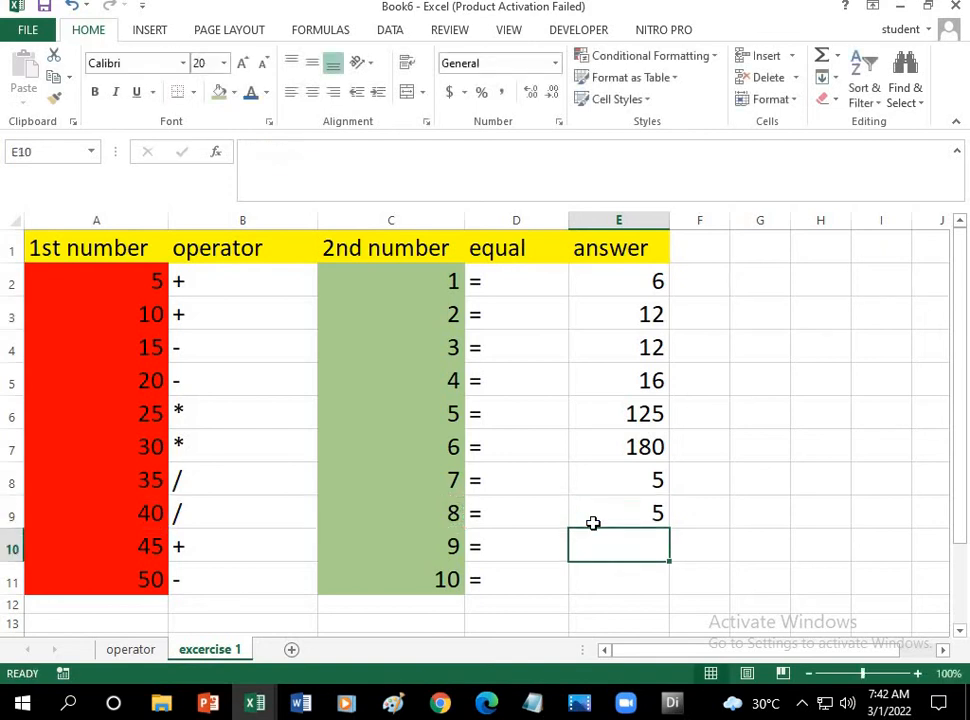
Step: Calculate the ninth answer in E10 with the addition formula =A10+C10
{"action": "type", "text": "="}
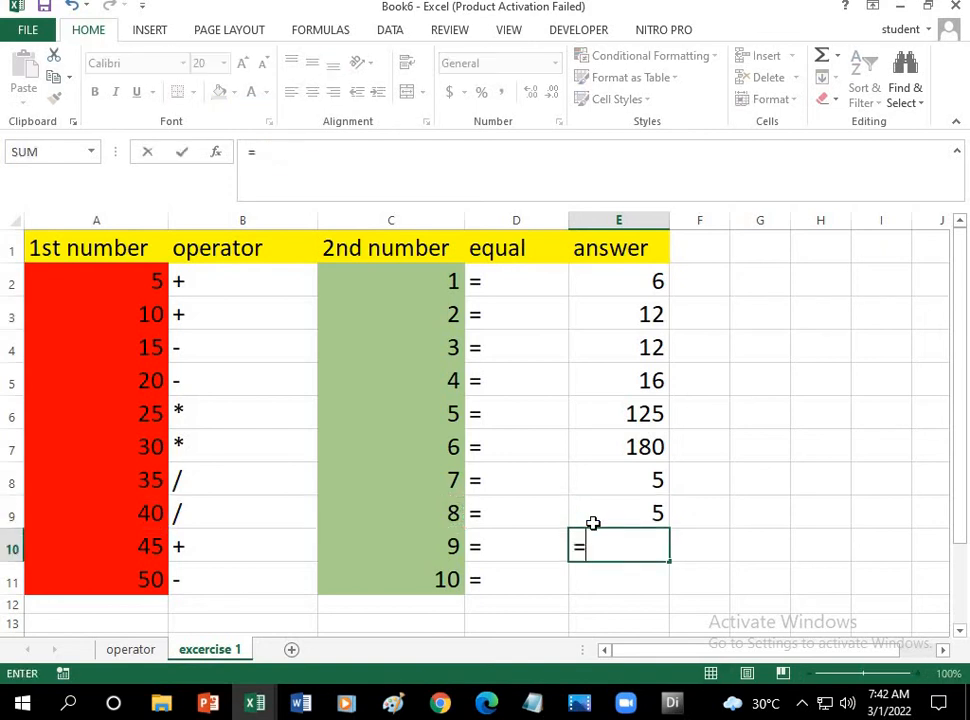
{"action": "left_click", "coordinate": [116, 548]}
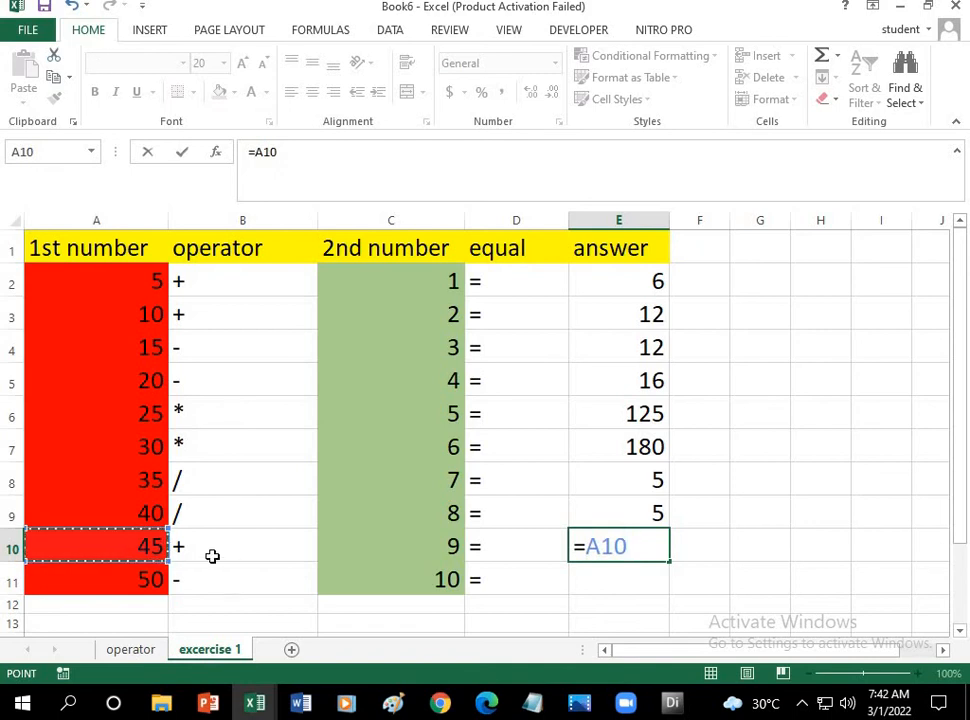
{"action": "type", "text": "+"}
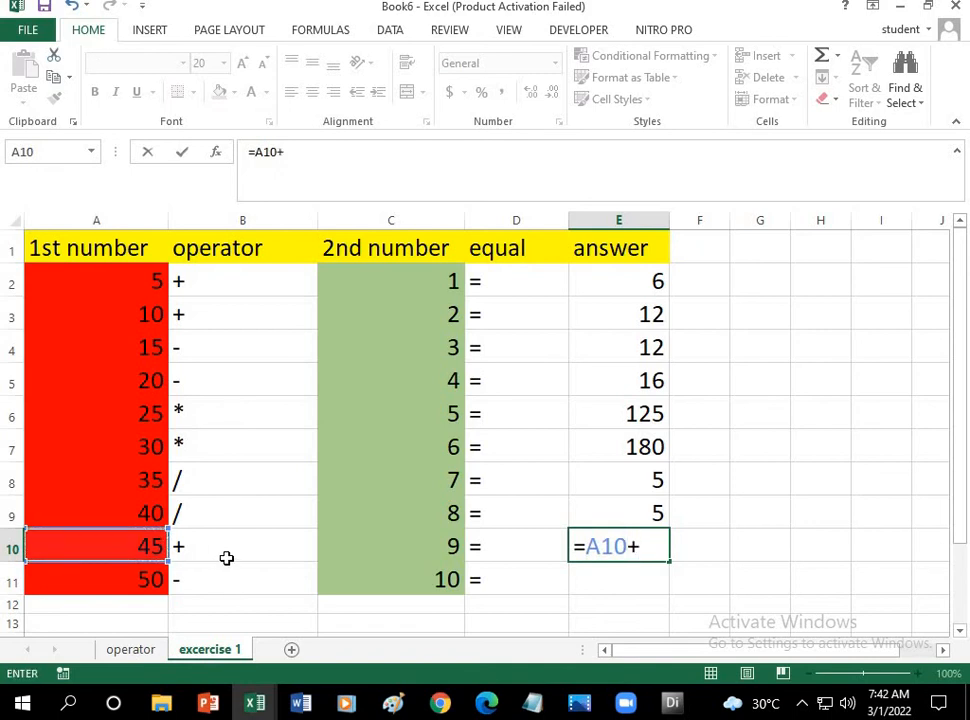
{"action": "left_click", "coordinate": [418, 548]}
{"action": "key", "text": "Return"}
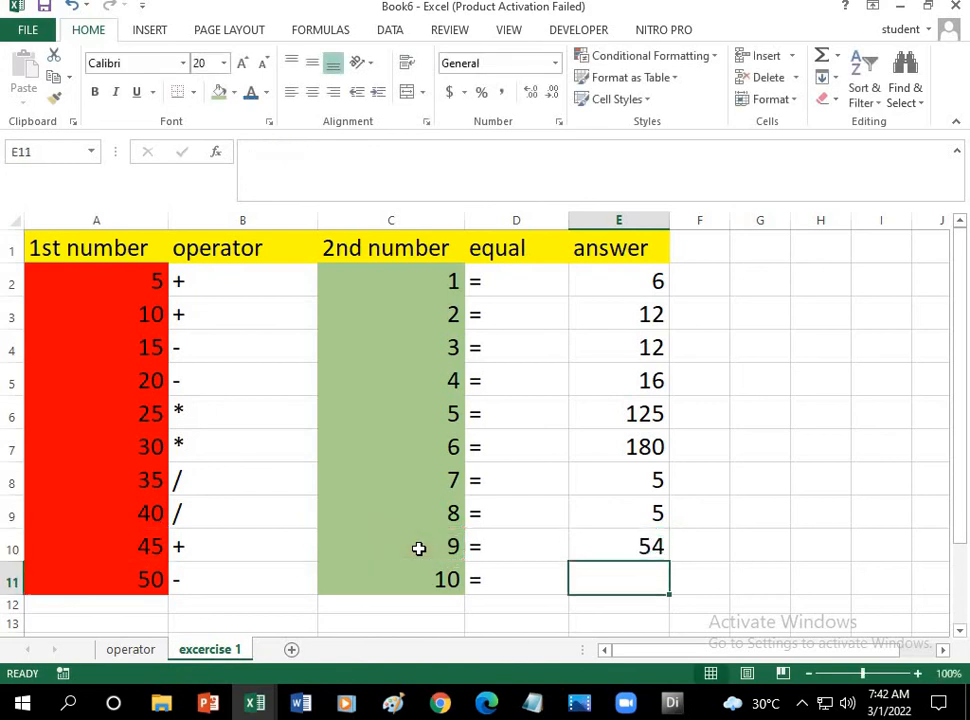
Step: Calculate the tenth answer in E11 with the subtraction formula =A11-C11
{"action": "type", "text": "="}
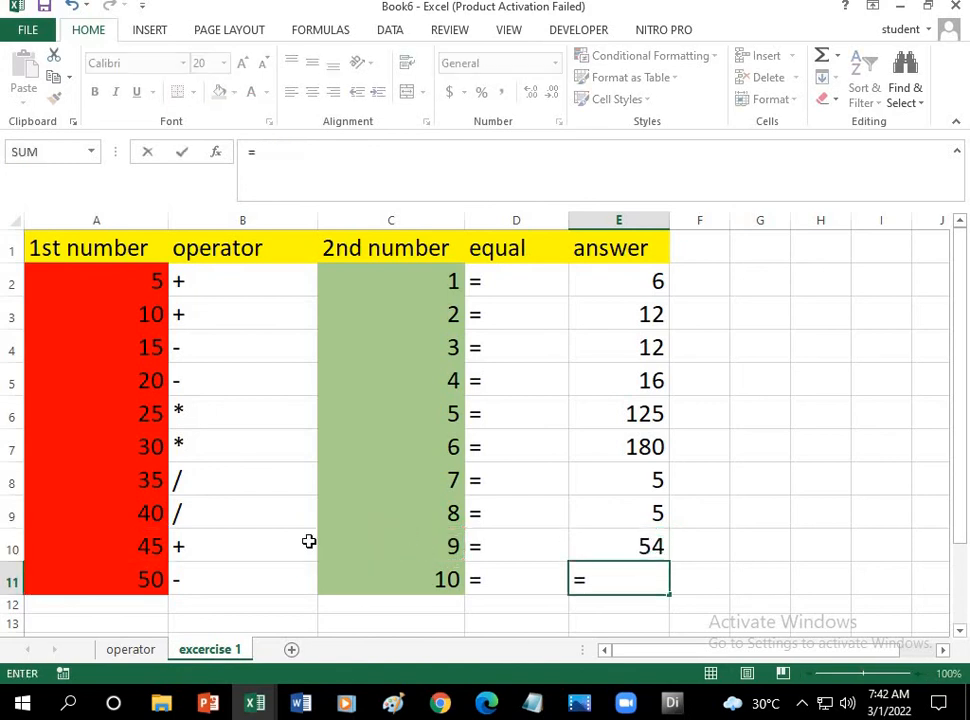
{"action": "left_click", "coordinate": [141, 580]}
{"action": "type", "text": "-"}
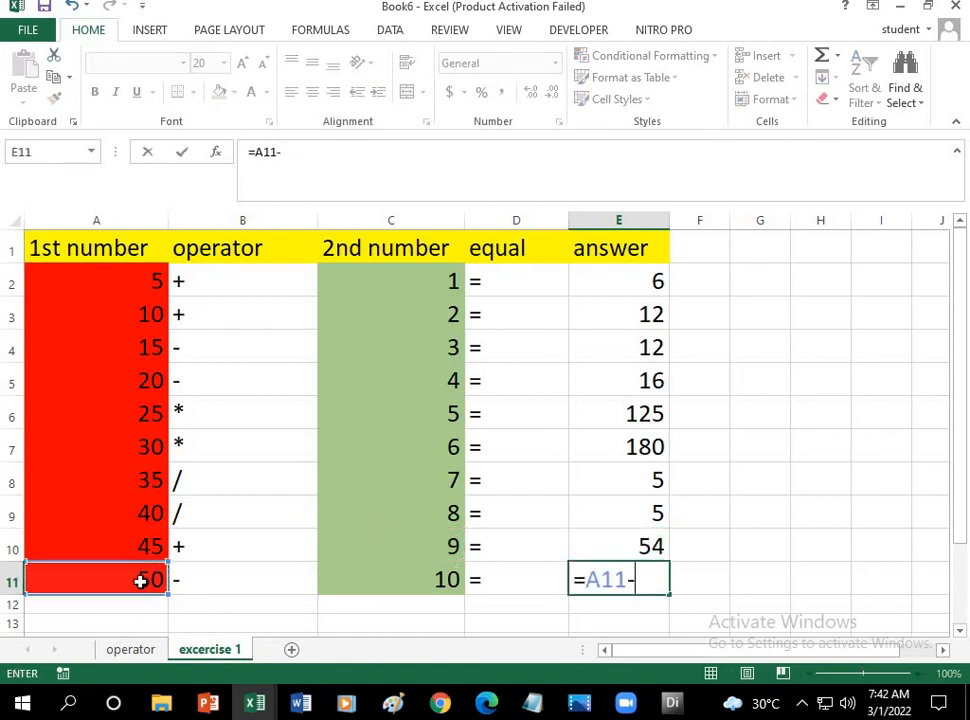
{"action": "left_click", "coordinate": [361, 577]}
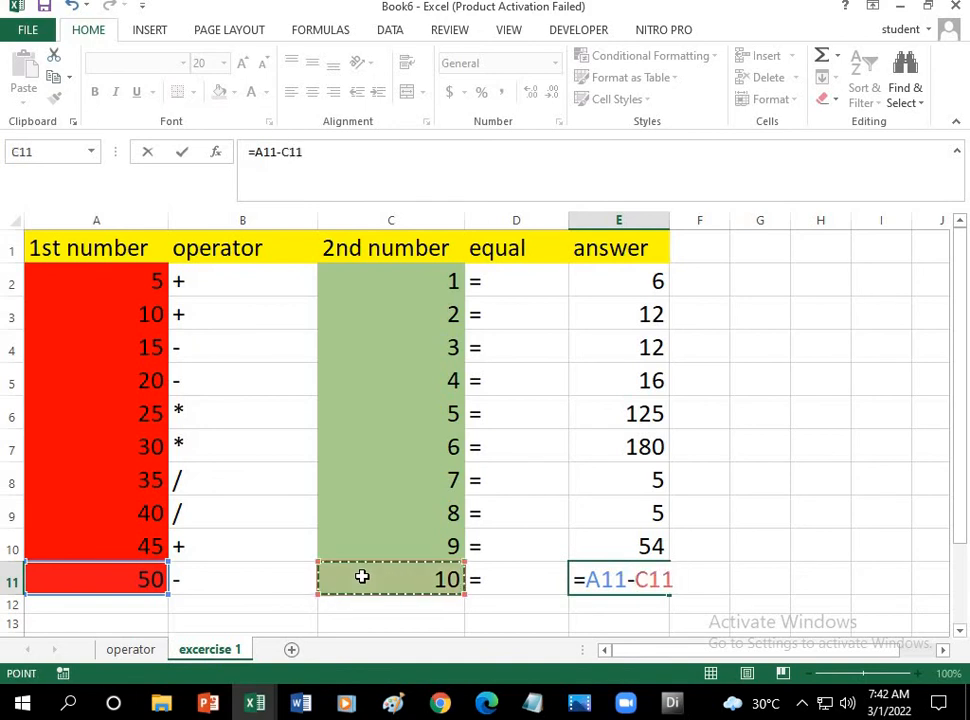
{"action": "key", "text": "Return"}
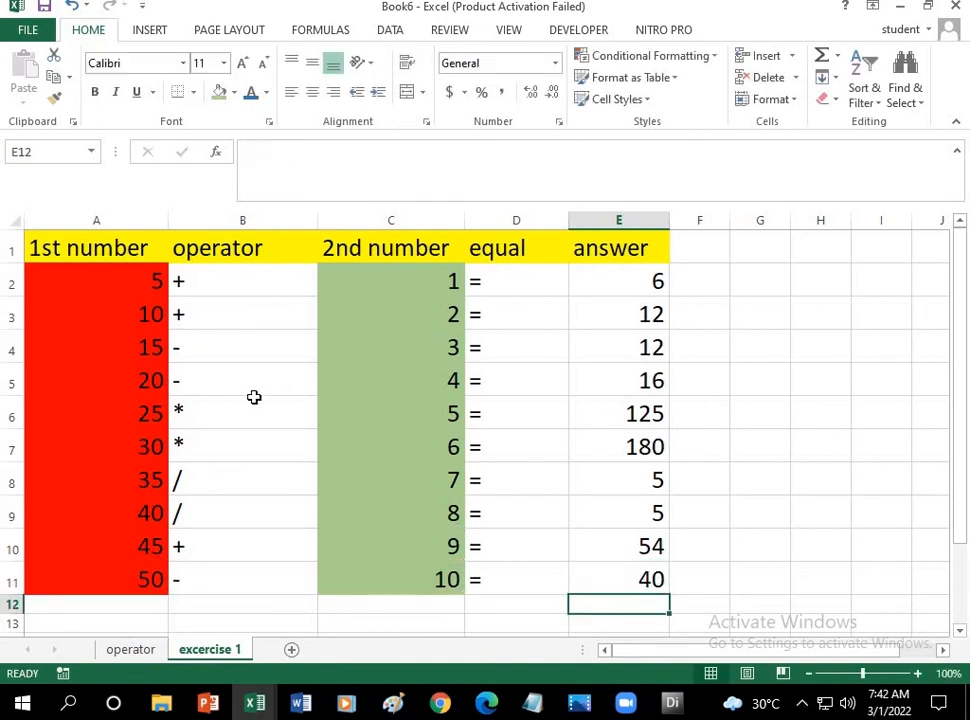
Step: Fill the operator cells B2:B11 with a light blue theme color
{"action": "left_click_drag", "start_coordinate": [234, 279], "coordinate": [231, 568]}
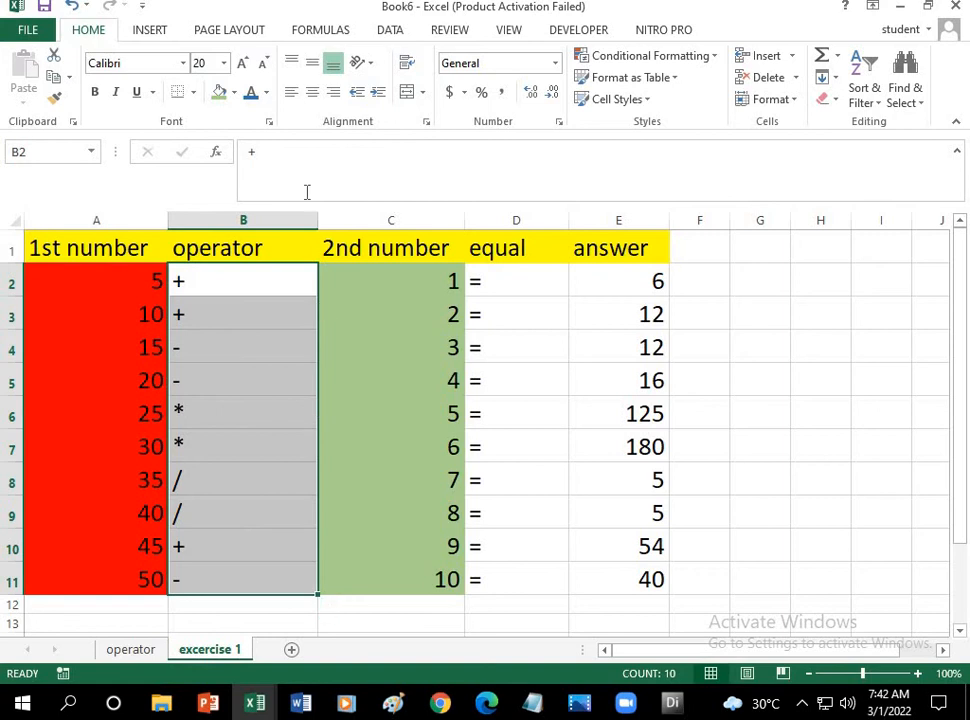
{"action": "left_click", "coordinate": [234, 93]}
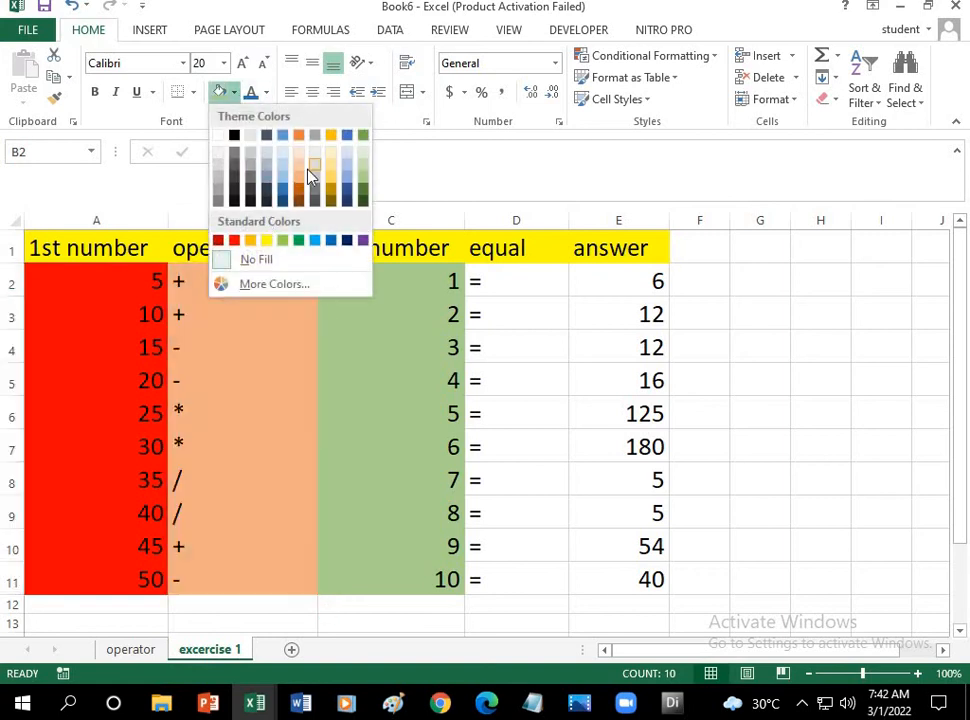
{"action": "left_click", "coordinate": [348, 170]}
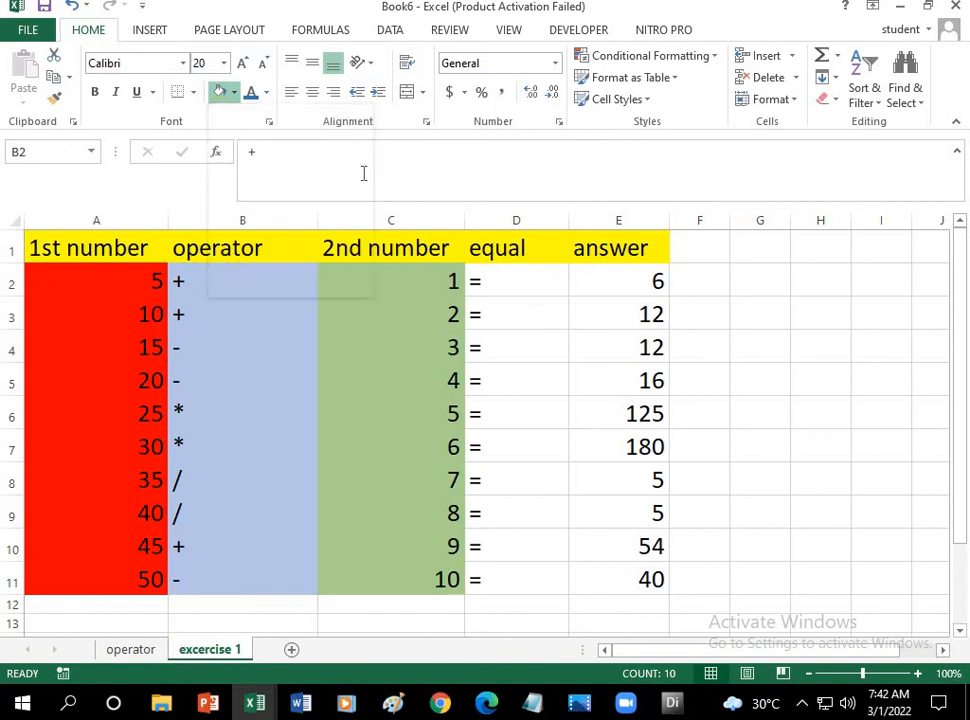
Step: Fill the equal sign cells D2:D11 with a gray theme color
{"action": "left_click_drag", "start_coordinate": [541, 281], "coordinate": [559, 577]}
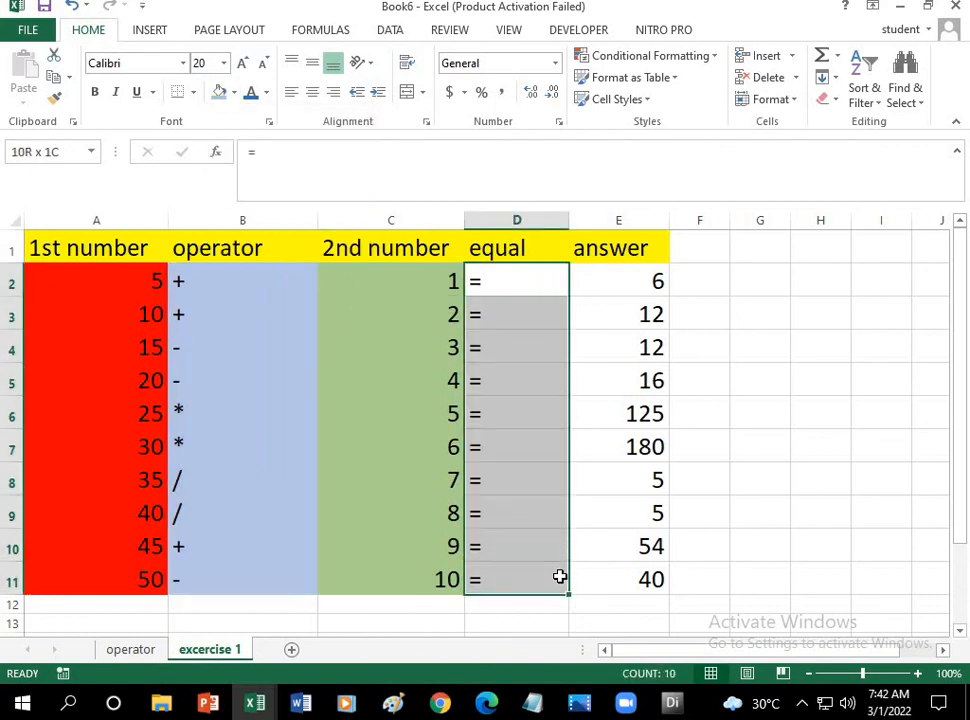
{"action": "left_click", "coordinate": [234, 92]}
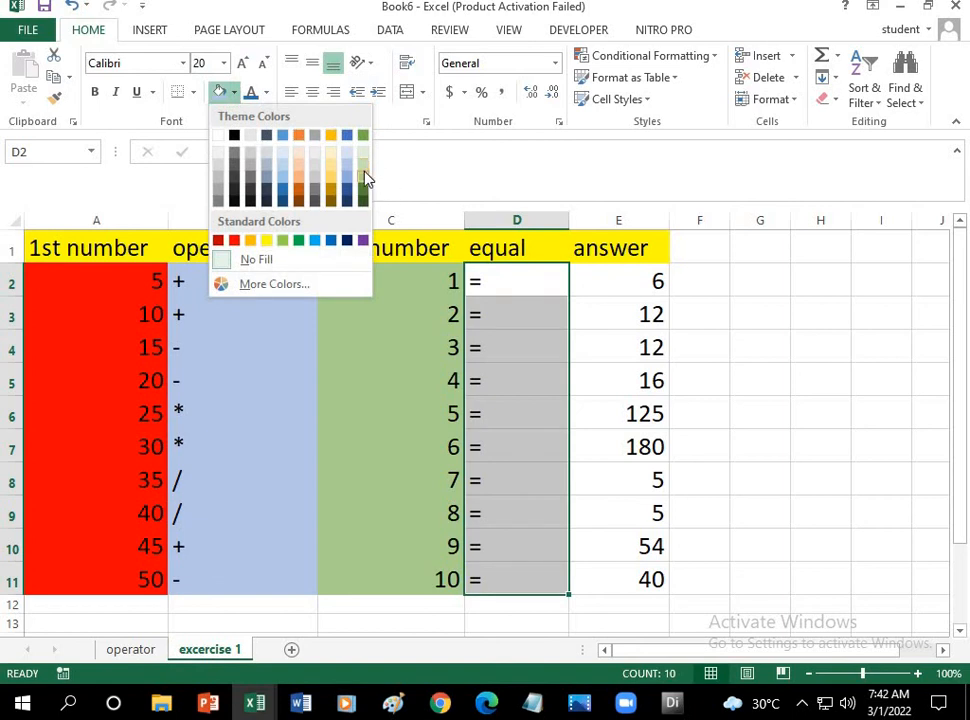
{"action": "left_click", "coordinate": [318, 145]}
Step: Fill the answer cells E2:E11 with a bright magenta from the standard color palette
{"action": "left_click", "coordinate": [613, 280]}
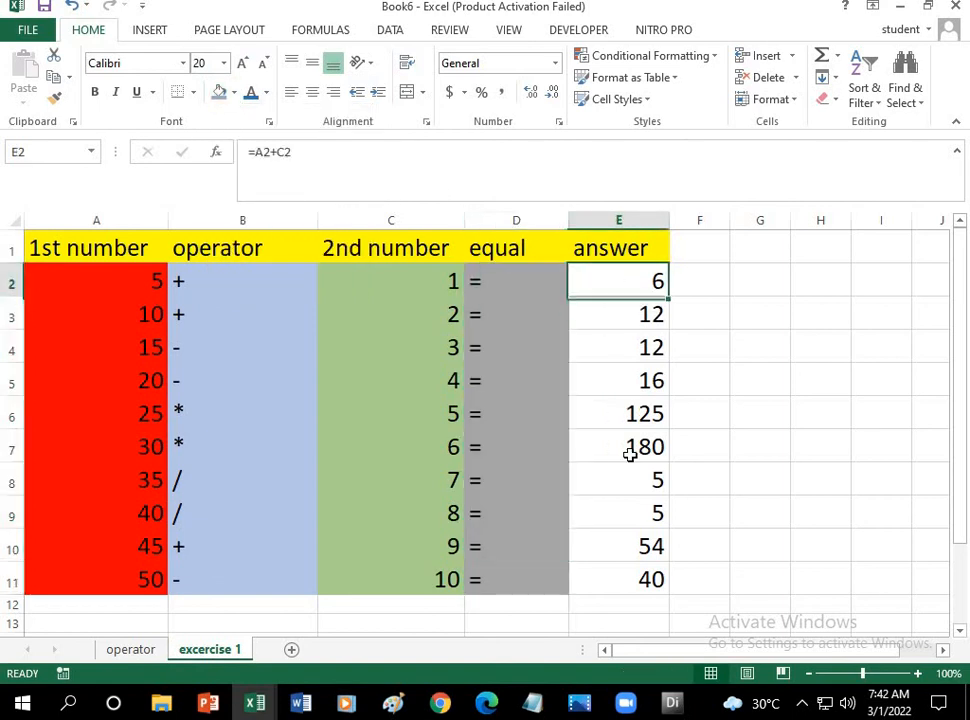
{"action": "left_click_drag", "start_coordinate": [629, 454], "coordinate": [628, 574]}
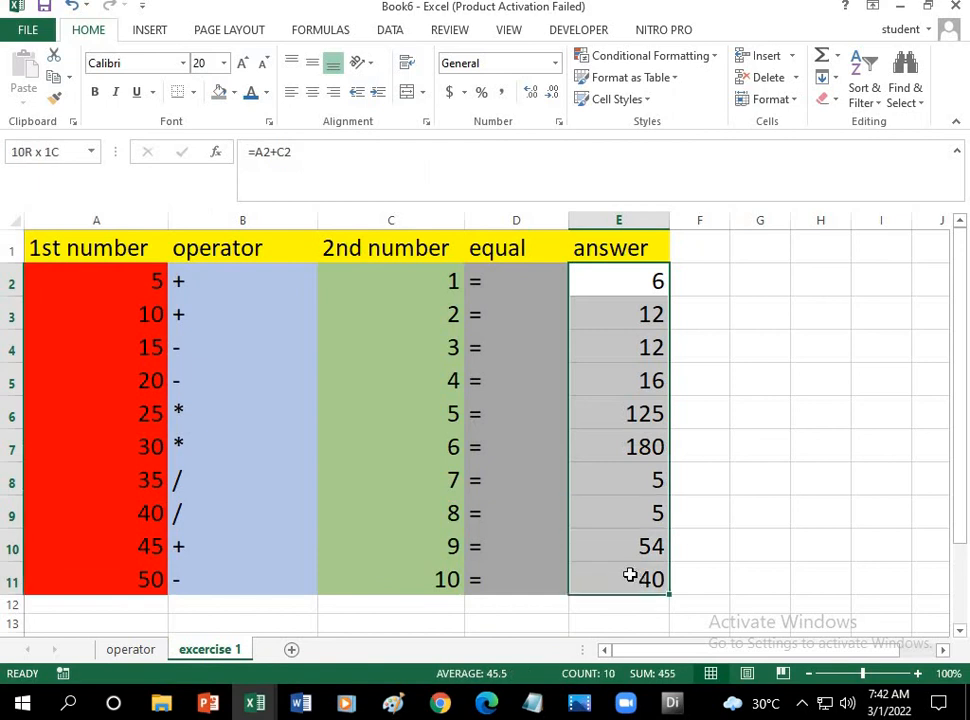
{"action": "left_click", "coordinate": [236, 92]}
{"action": "left_click", "coordinate": [285, 290]}
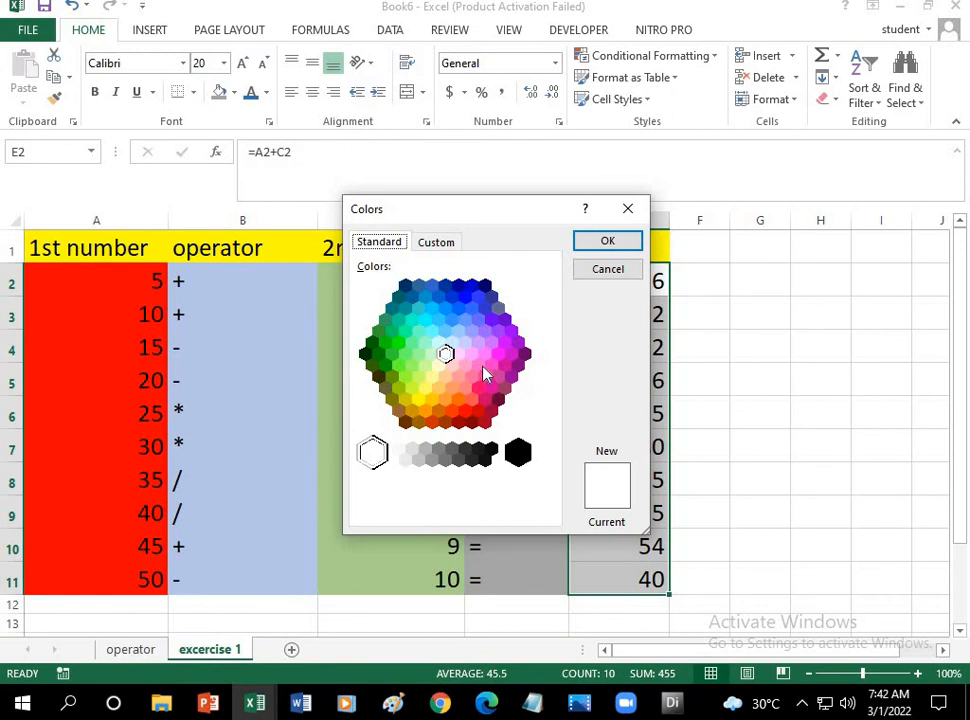
{"action": "left_click", "coordinate": [498, 353]}
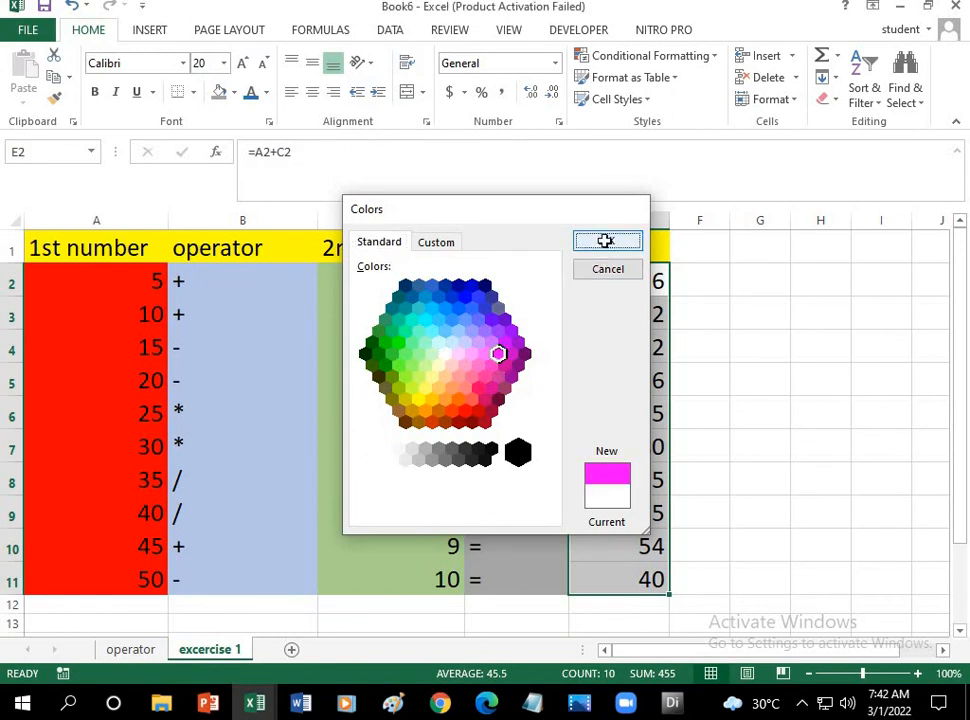
{"action": "left_click", "coordinate": [605, 241]}
Step: Center the contents of the exercise cells A2:E11 horizontally
{"action": "left_click_drag", "start_coordinate": [58, 270], "coordinate": [641, 578]}
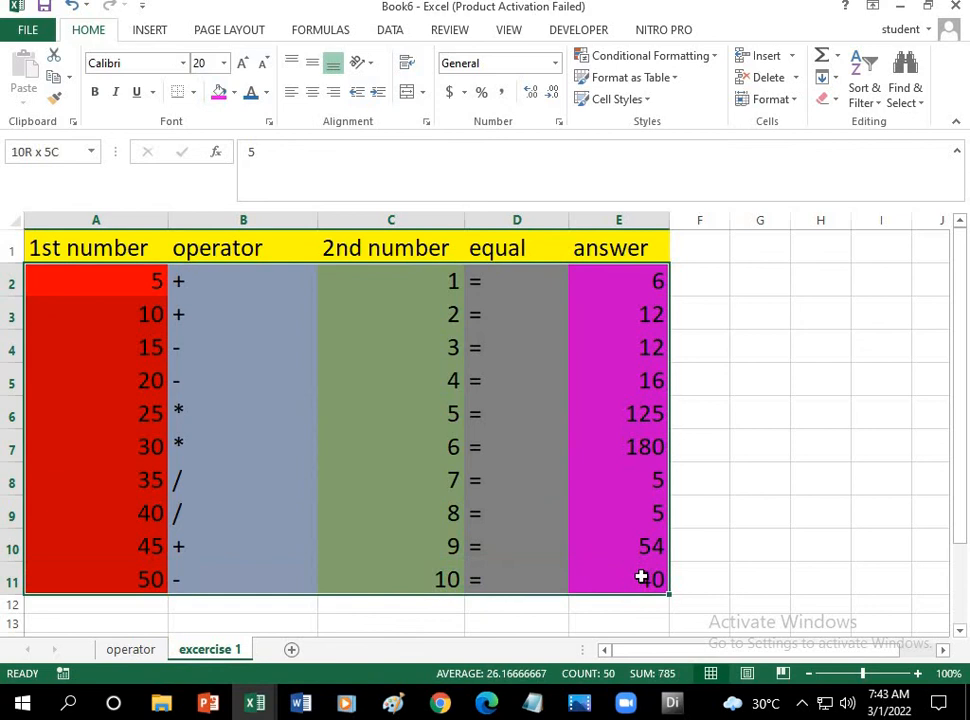
{"action": "left_click", "coordinate": [314, 100]}
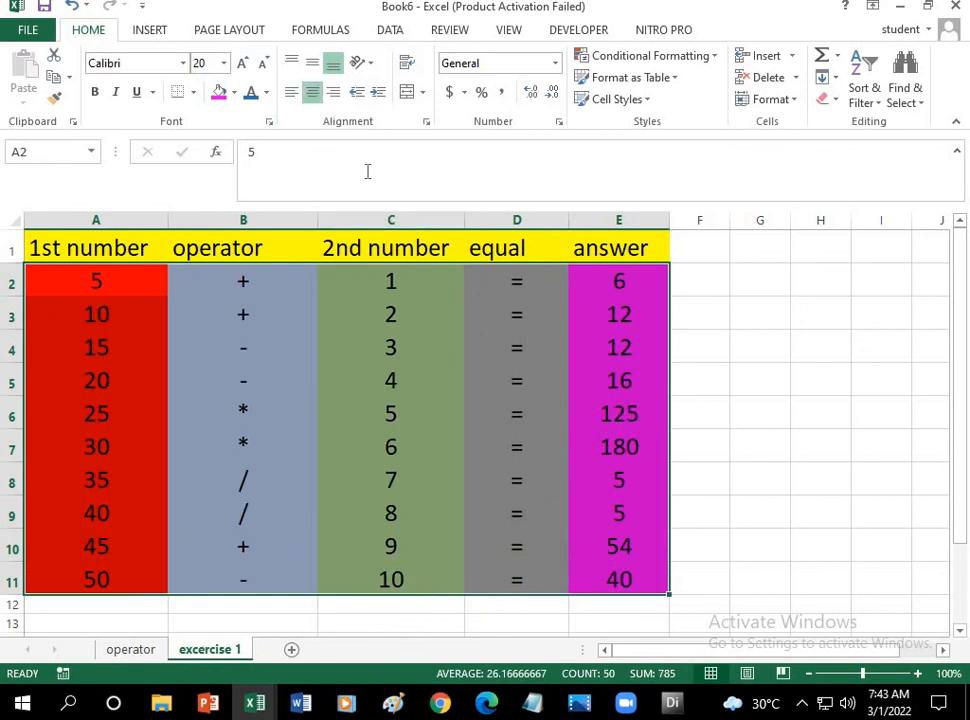
{"action": "left_click", "coordinate": [440, 358]}
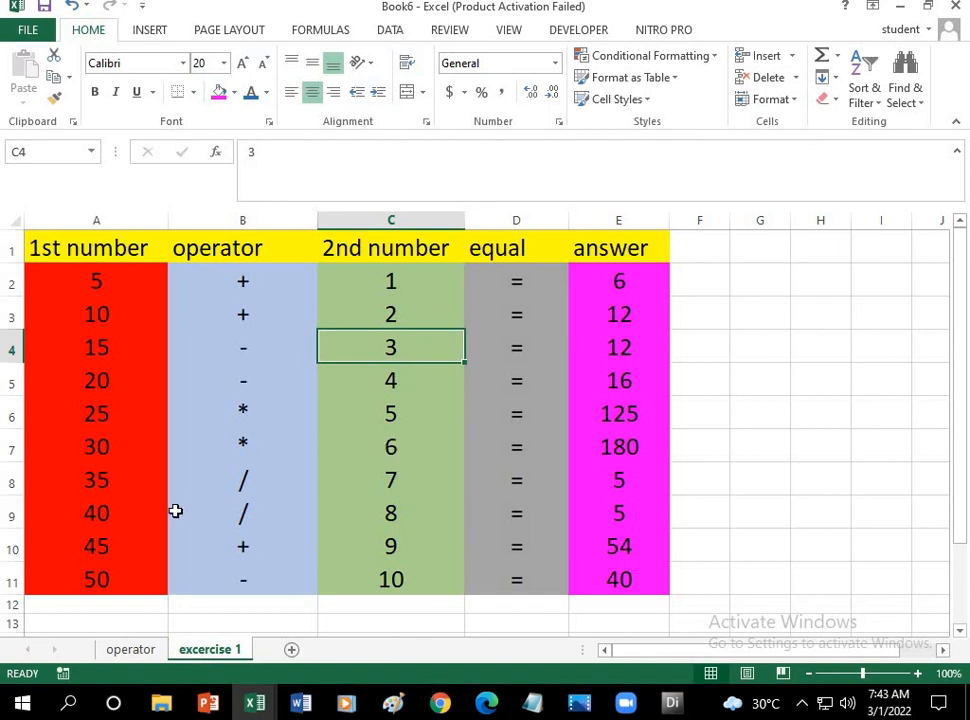
{"action": "scroll", "coordinate": [227, 509], "scroll_direction": "down", "scroll_amount": 2}
{"action": "scroll", "coordinate": [228, 508], "scroll_direction": "up", "scroll_amount": 2}
Step: Save the workbook in the Documents folder, naming it "excercise 1" followed by the author's name and "p3a"
{"action": "left_click", "coordinate": [35, 30]}
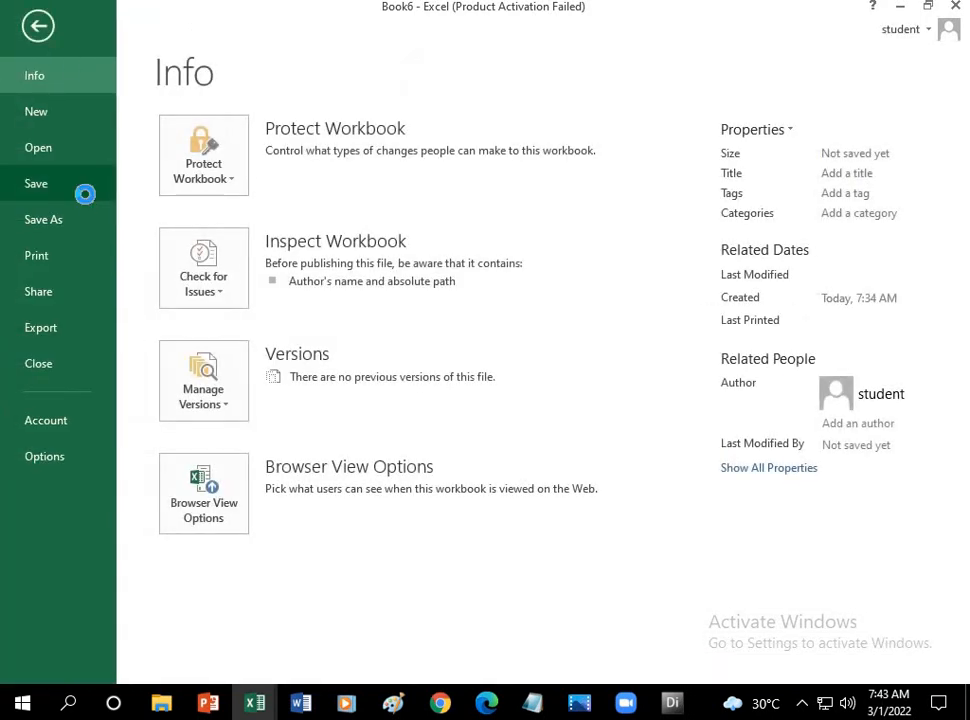
{"action": "left_click", "coordinate": [85, 194]}
{"action": "left_click", "coordinate": [539, 185]}
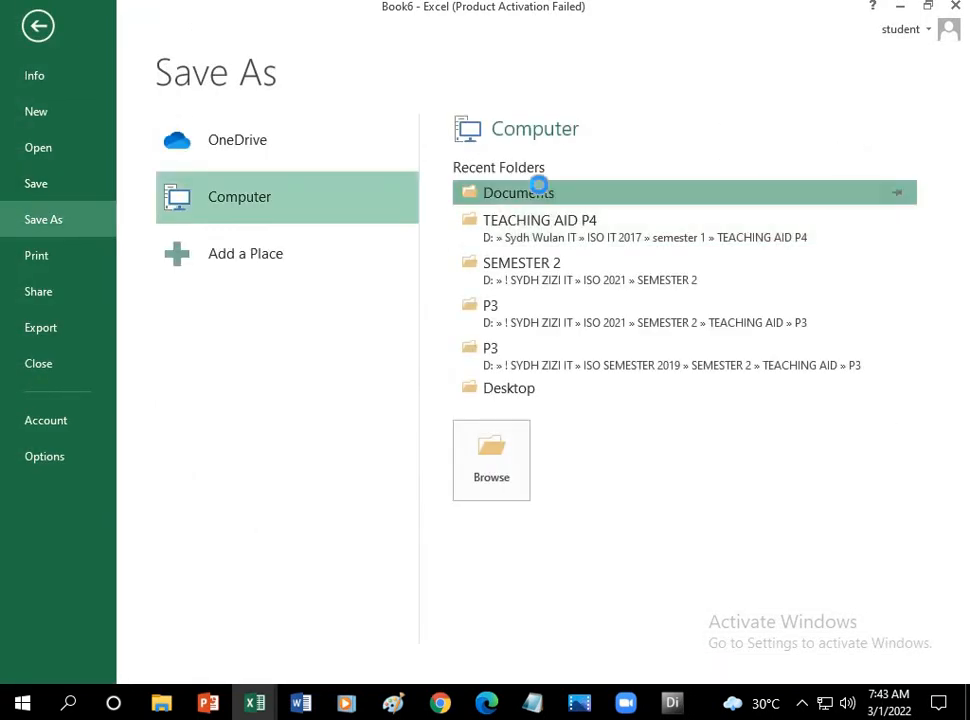
{"action": "left_click", "coordinate": [541, 193]}
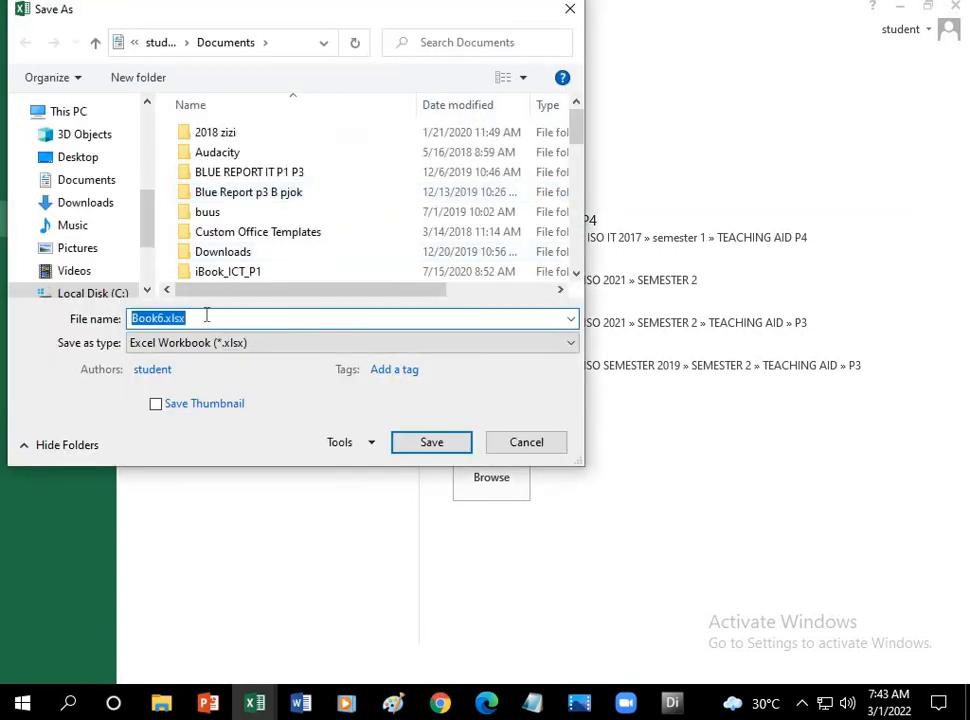
{"action": "key", "text": "BackSpace"}
{"action": "type", "text": "excercise 1 sydh zizi p3a"}
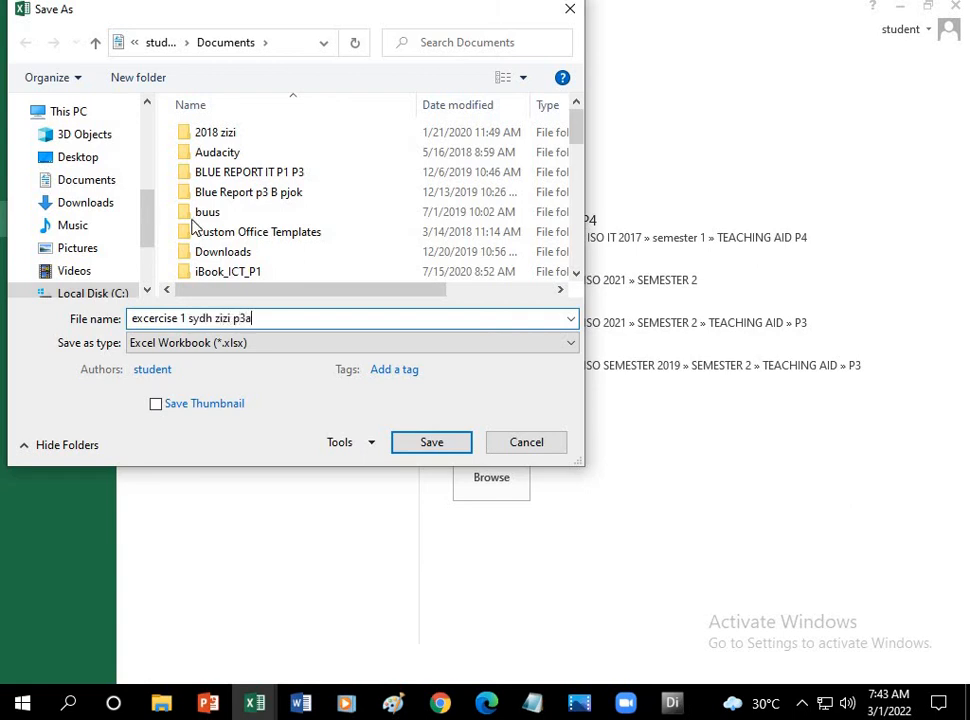
{"action": "left_click", "coordinate": [440, 442]}
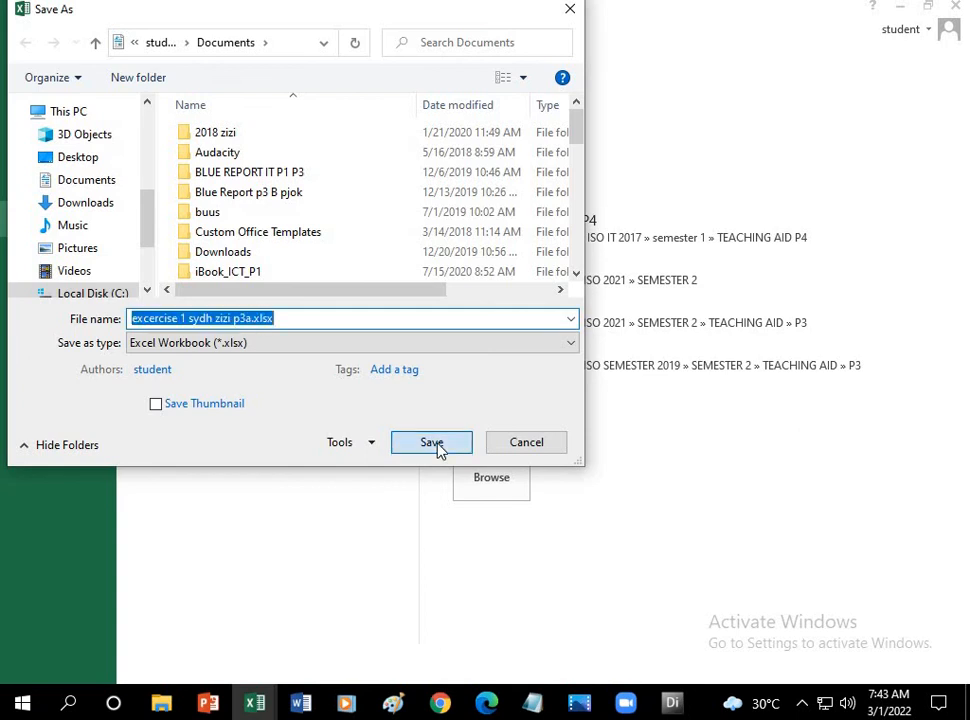